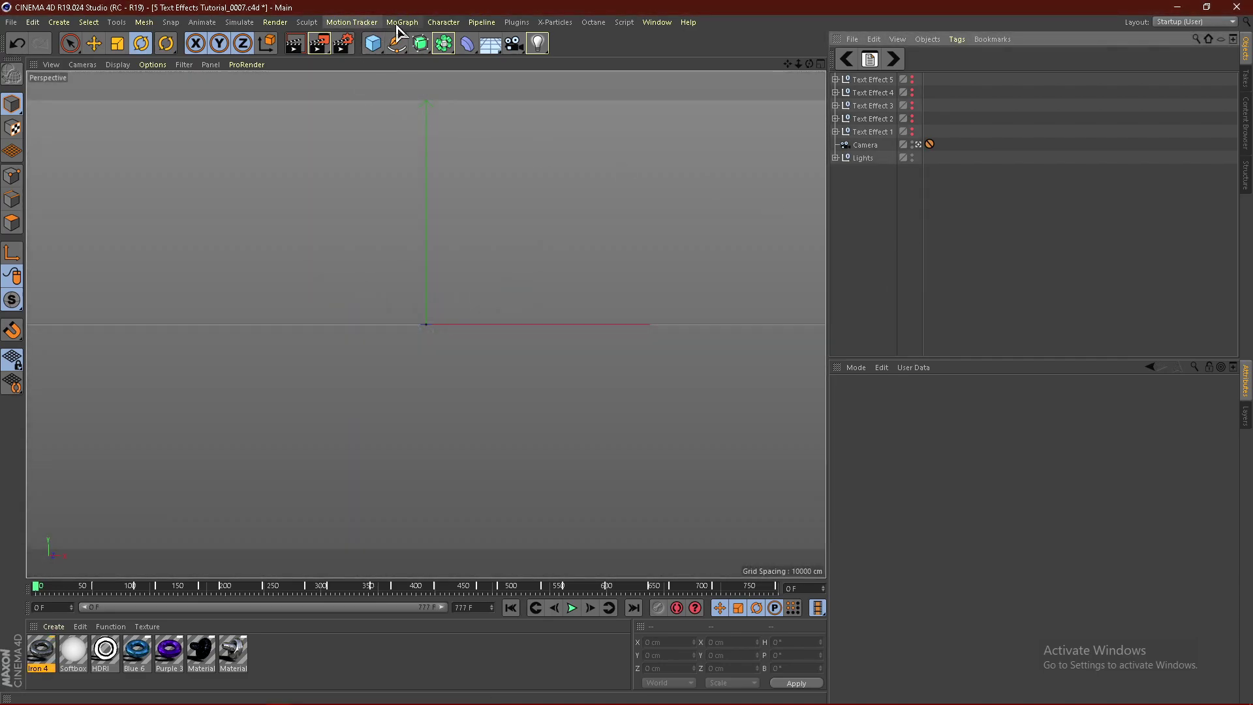
Open the MoGraph menu in the tutorial scene with the five text-effect groups hidden.
left_click(401, 21)
Create a MoText object reading 'FREE!' with 10 subdivisions.
left_click(433, 230)
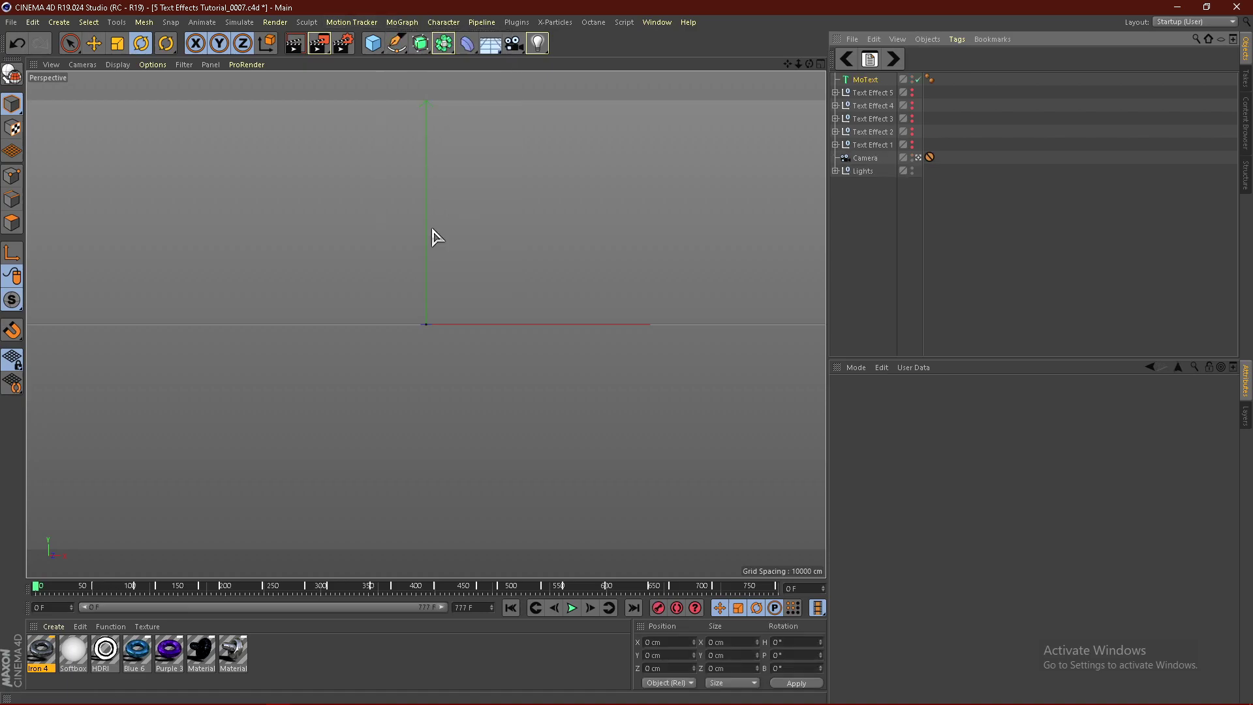
left_click(914, 457)
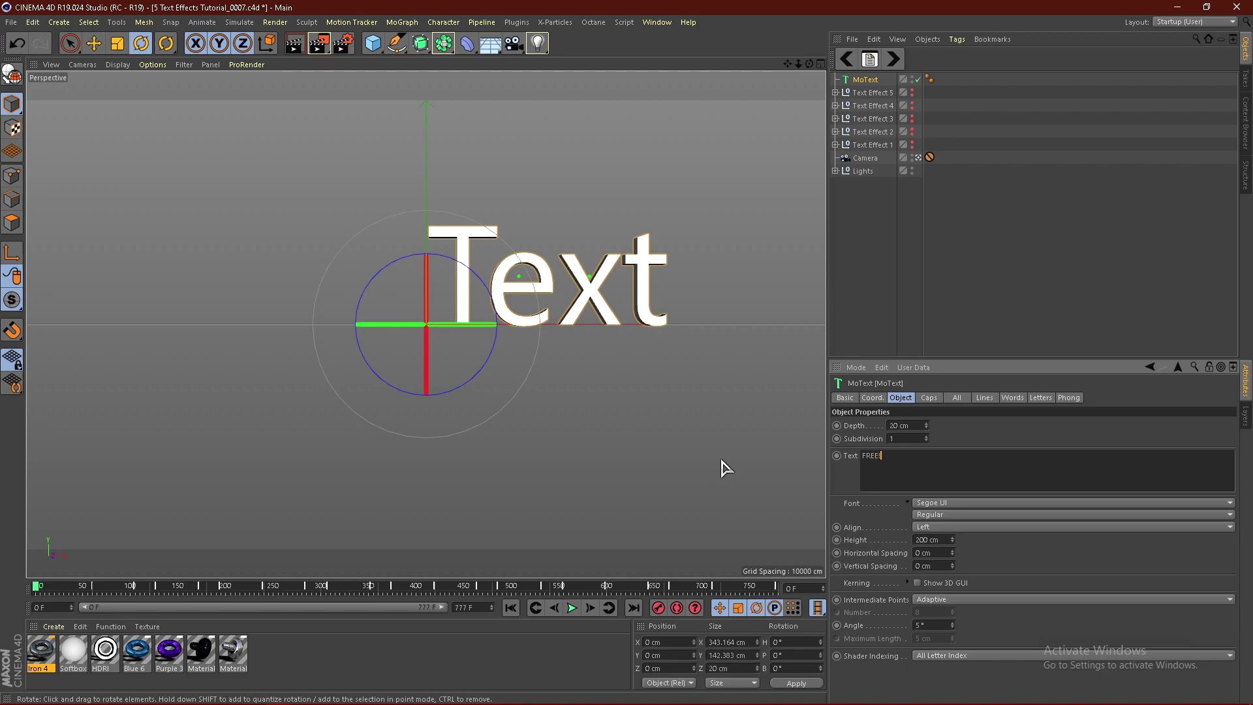
left_click(990, 451)
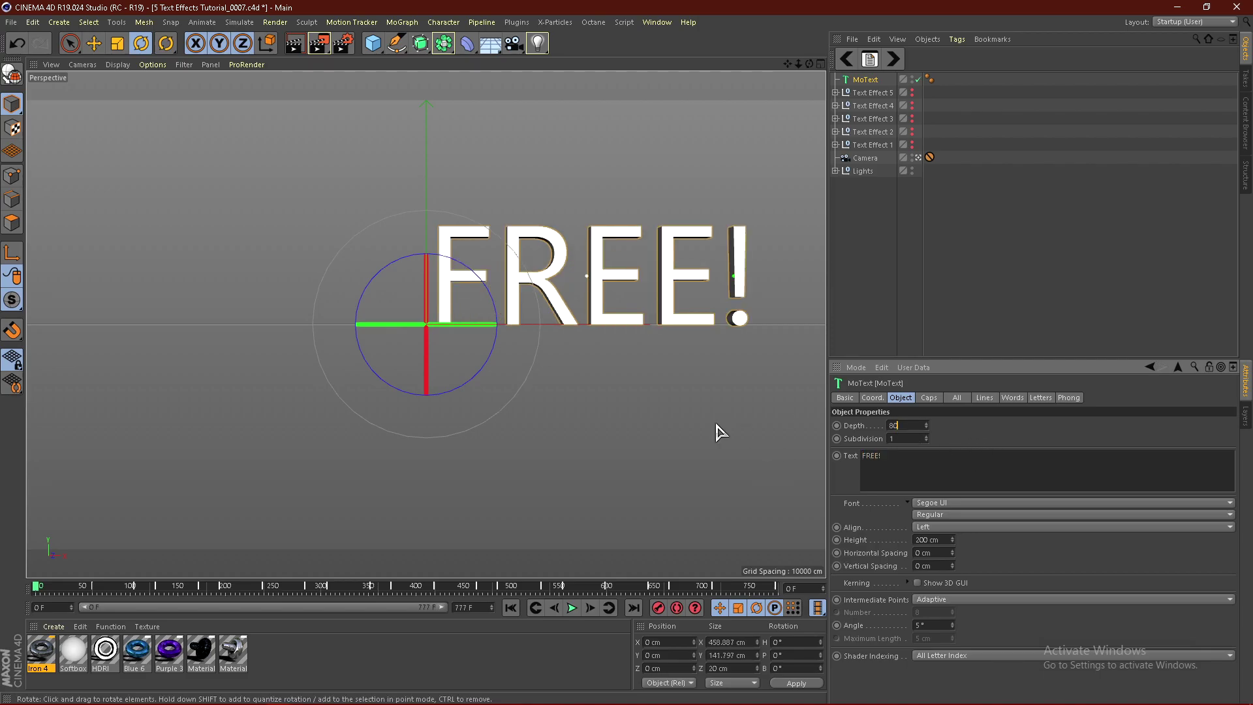
left_click(910, 436)
type("10")
key("Return")
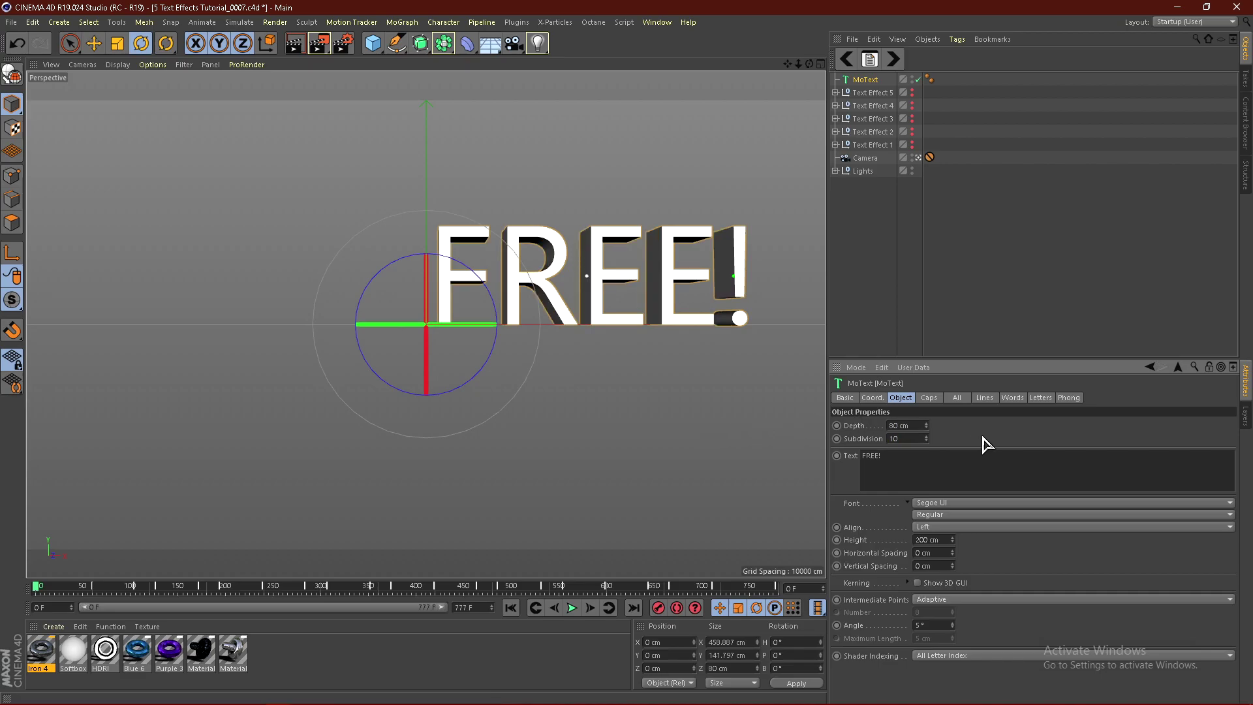
Centre-align the text, set horizontal spacing to 5 cm and switch the font to Cunia.
left_click(946, 527)
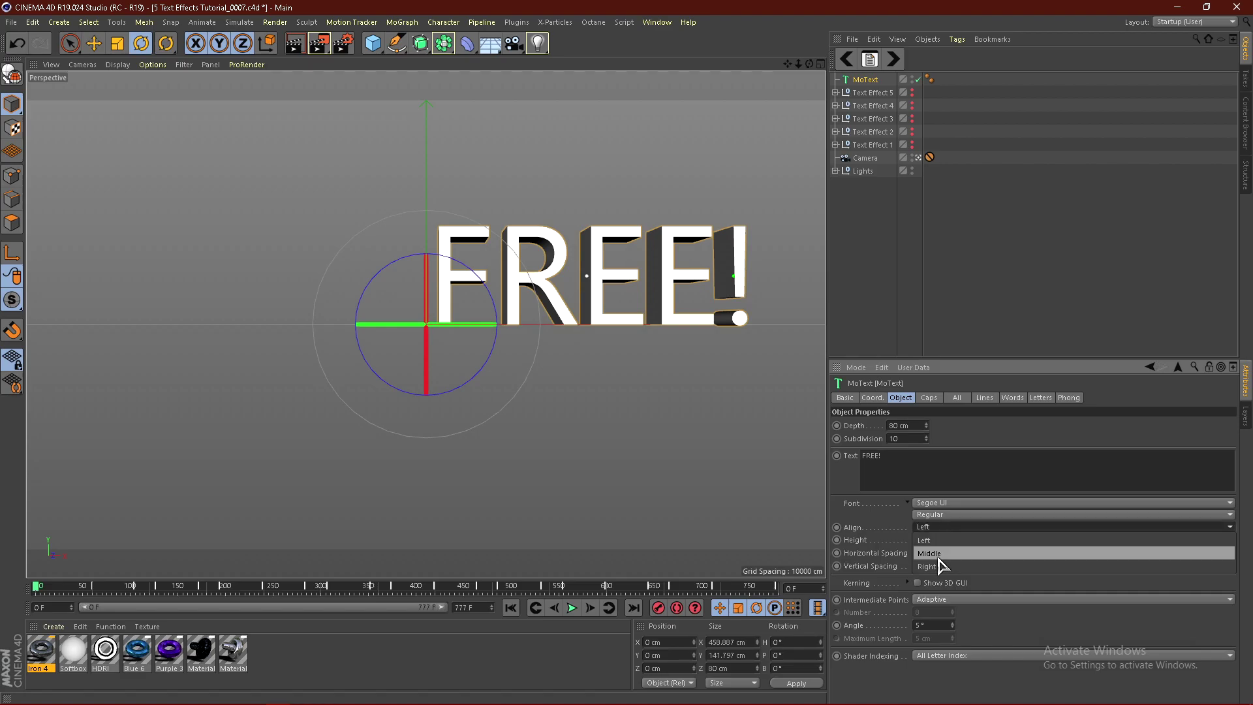
left_click(939, 557)
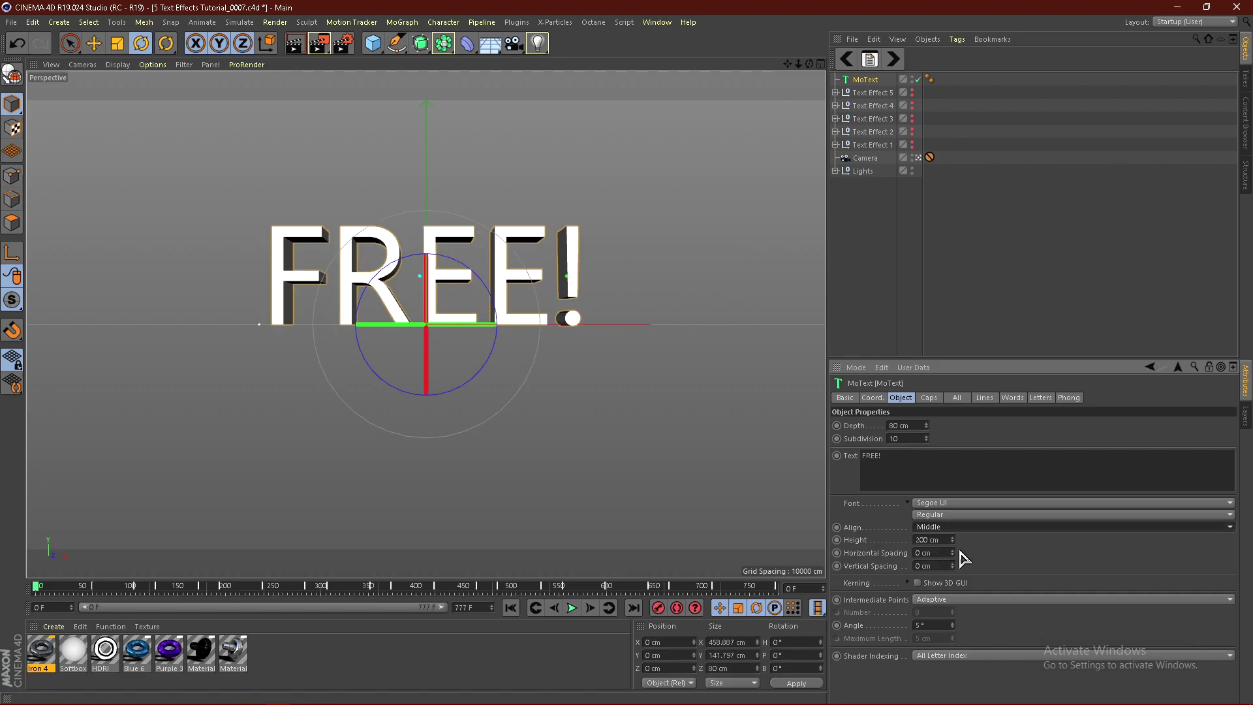
mouse_move(952, 553)
left_mouse_down()
mouse_move(999, 549)
mouse_move(953, 555)
left_mouse_up()
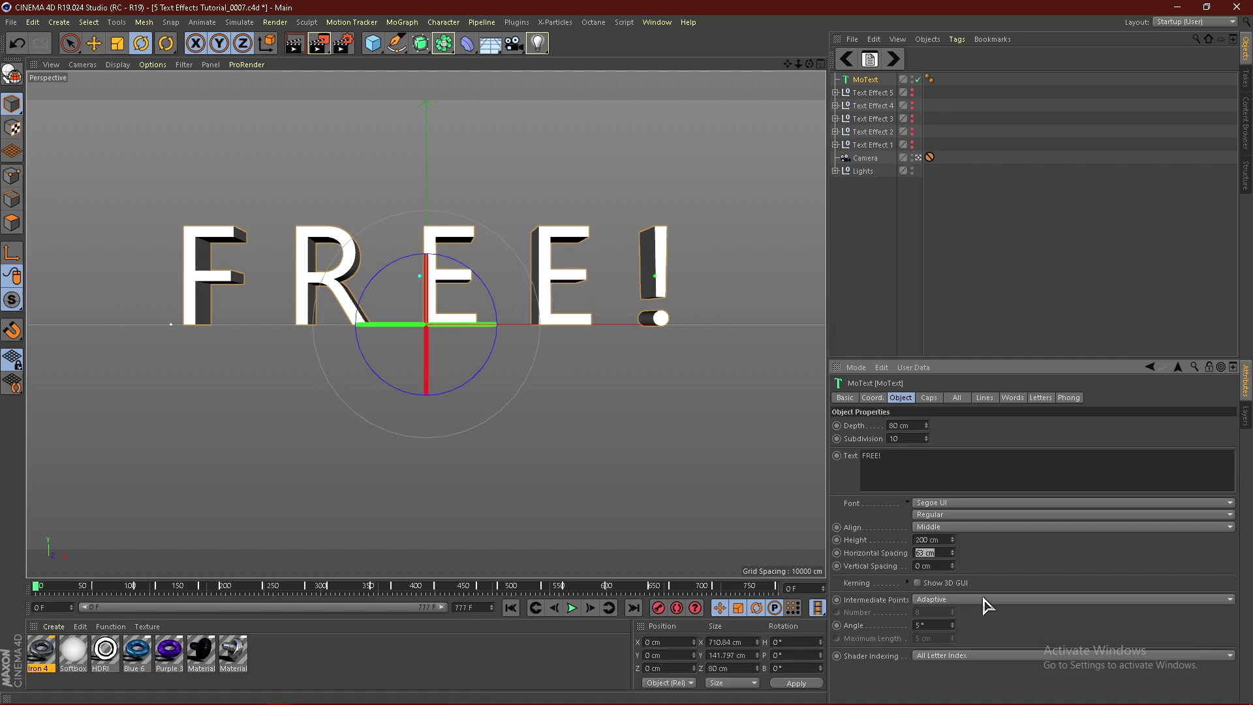
type("5")
key("Return")
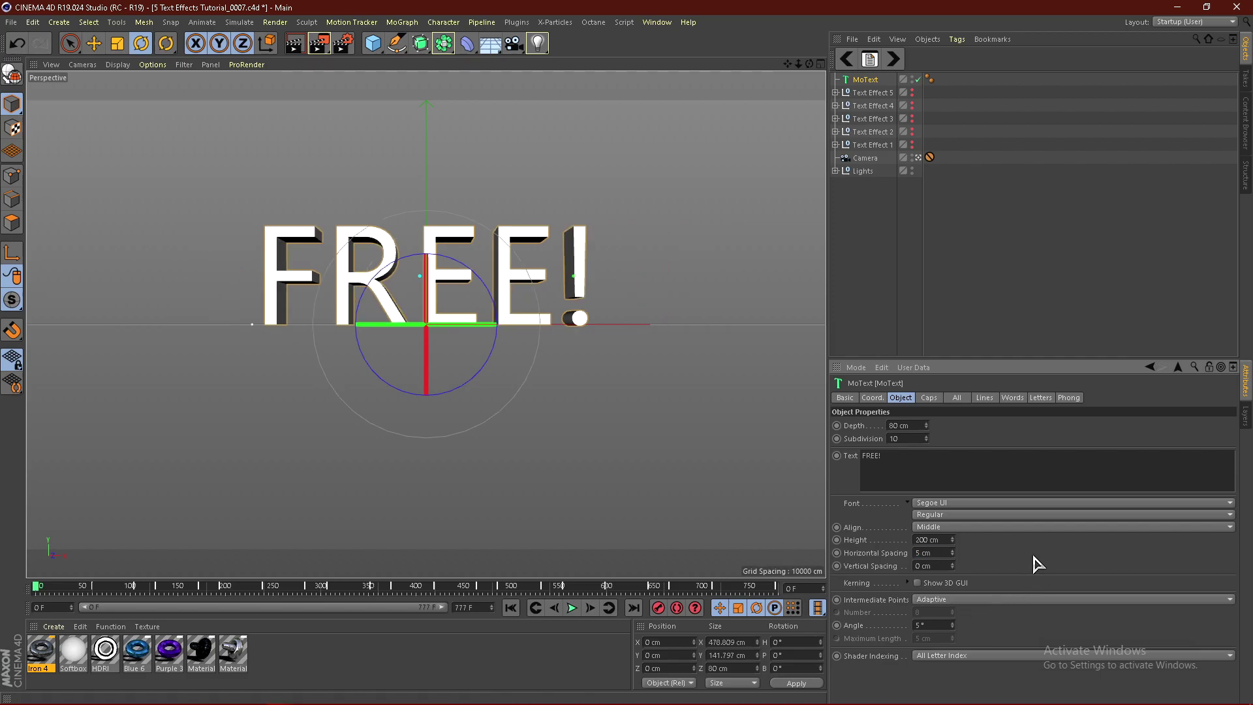
left_click(944, 504)
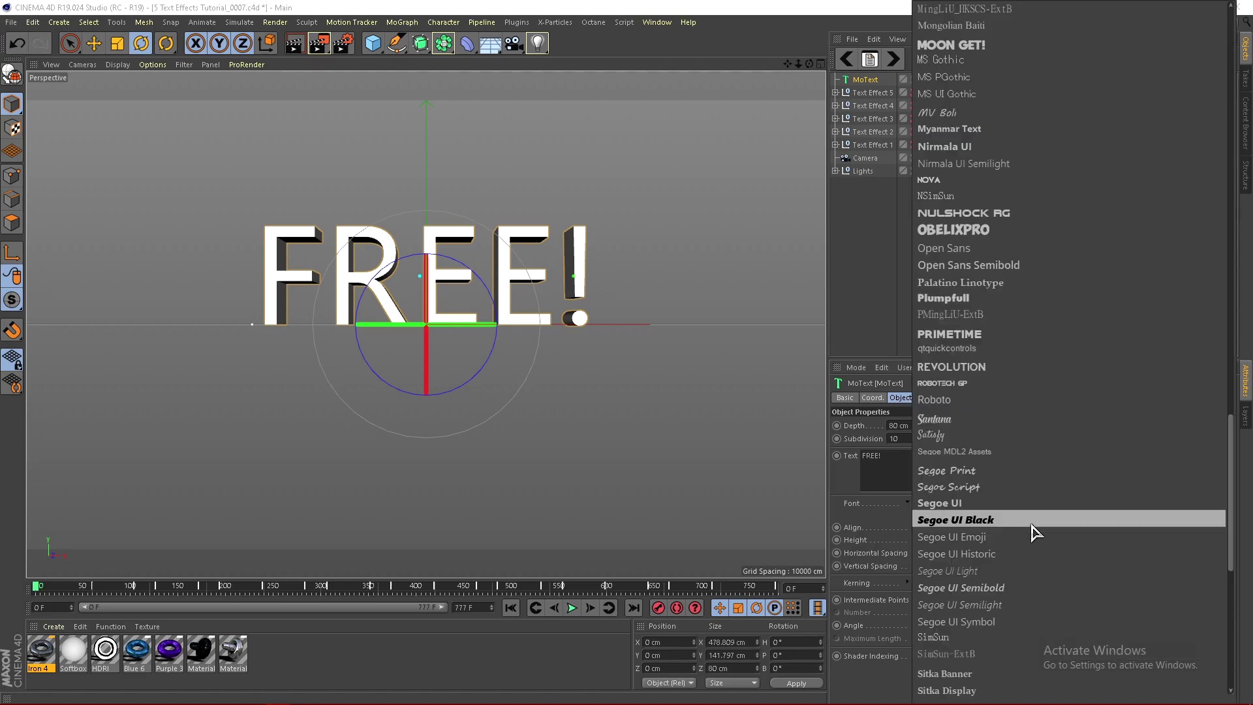
scroll(1021, 519, "up", 8)
scroll(1008, 503, "up", 8)
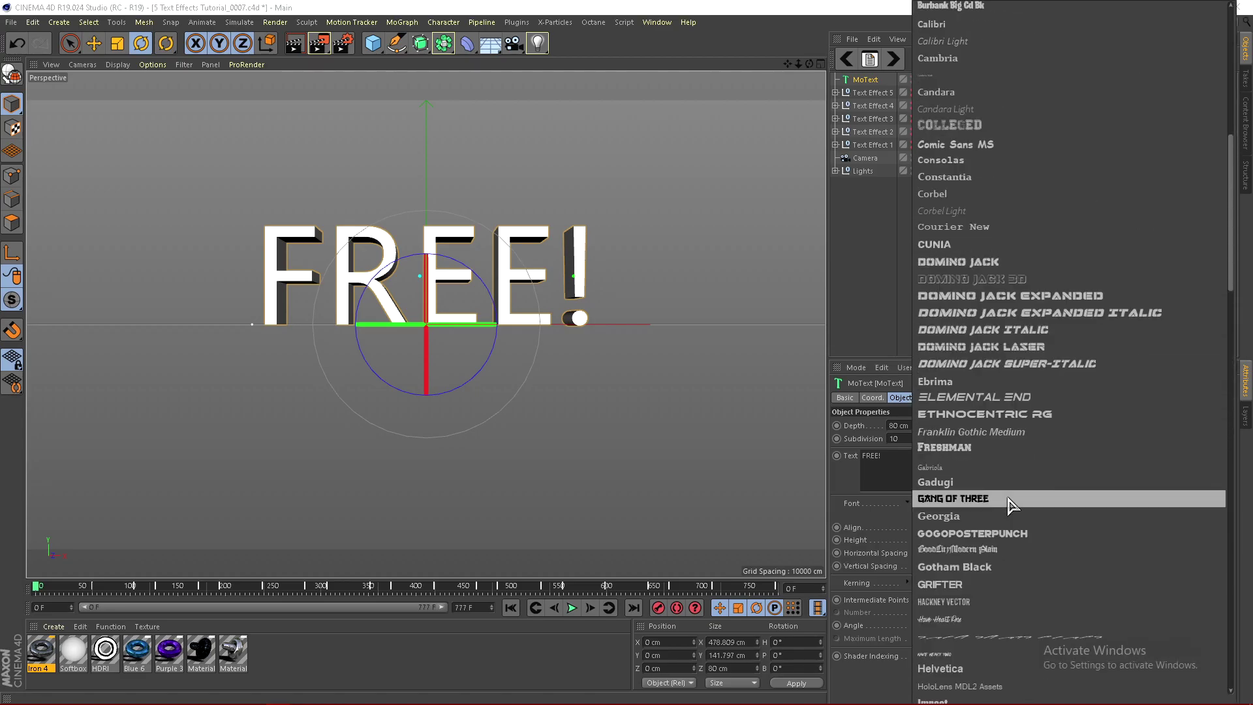
left_click(953, 246)
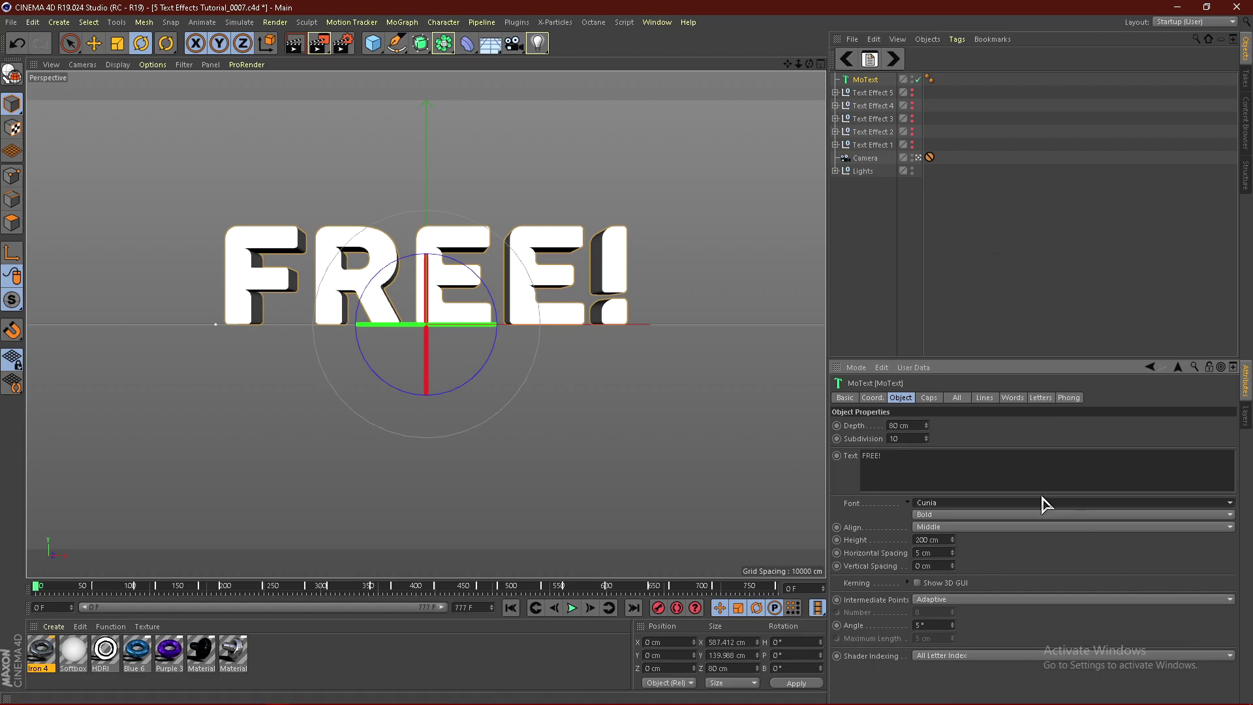
Set both the start and end caps of the text to Fillet Cap.
left_click(928, 397)
left_click(953, 425)
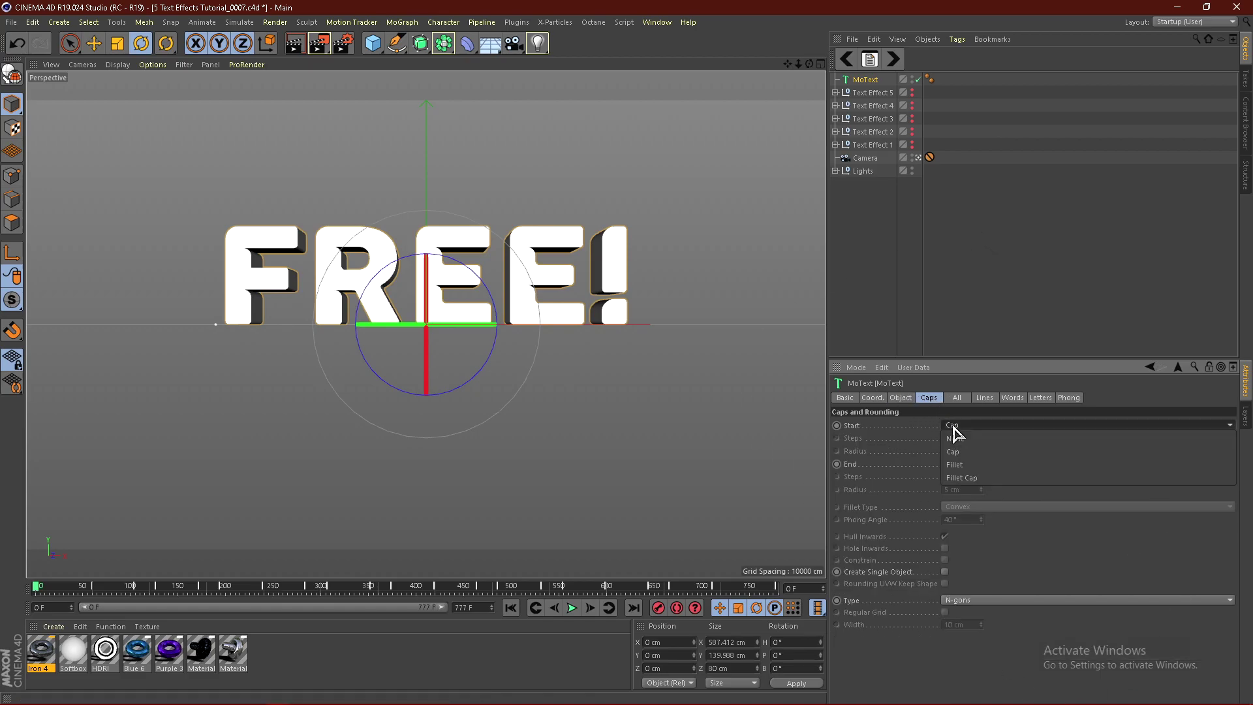
left_click(960, 477)
left_click(960, 464)
left_click(960, 517)
Give both the front and back fillets 2 steps and a 2 cm radius.
left_click(963, 437)
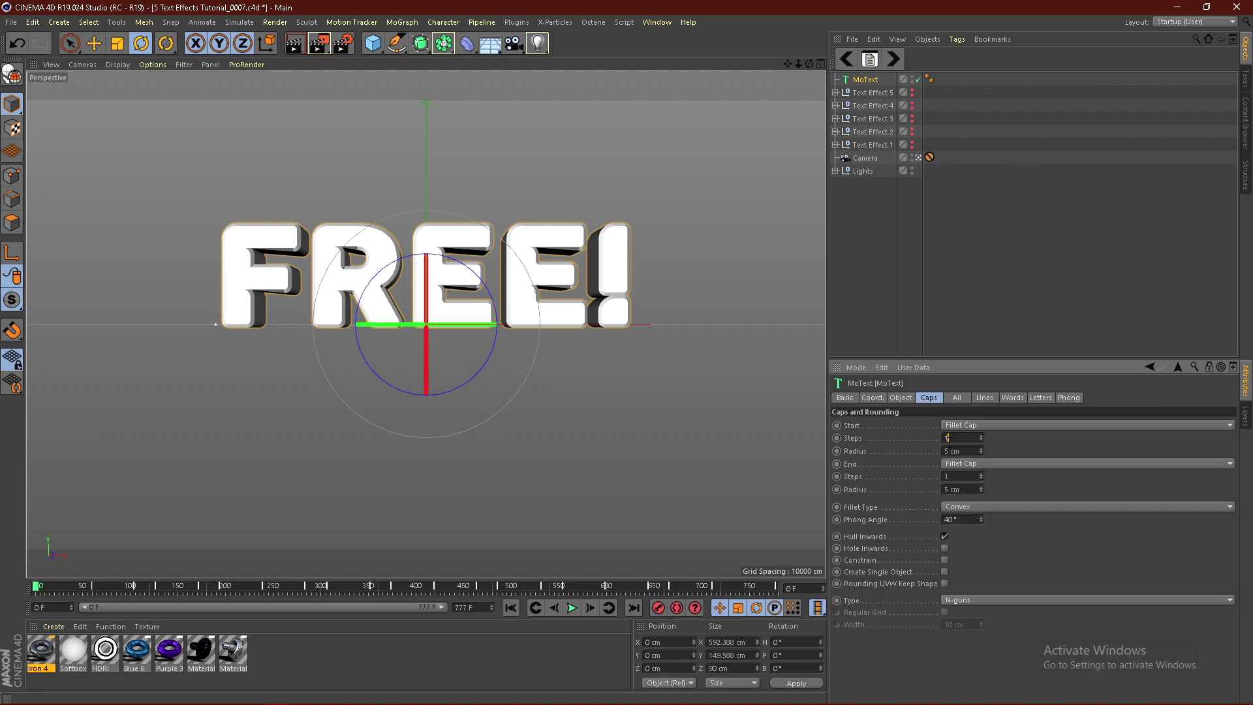
type("2")
key("Tab")
type("2")
key("Tab")
left_click(948, 477)
type("2")
key("Tab")
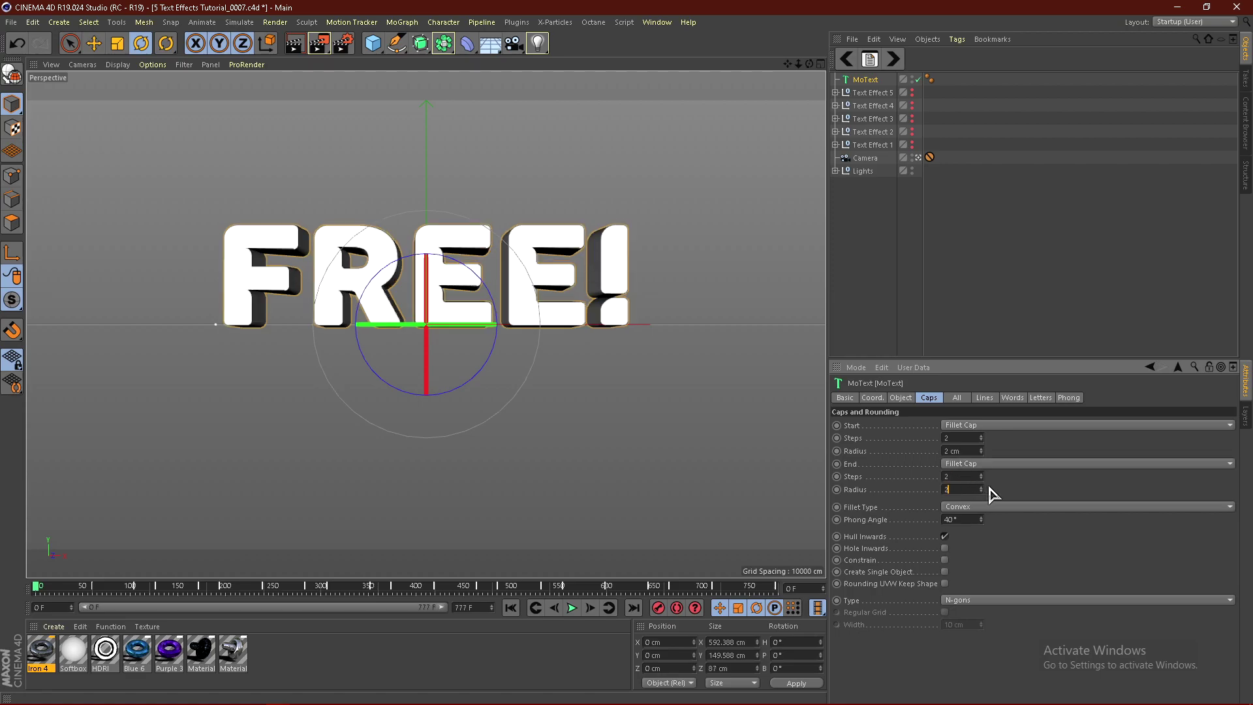
type("2")
key("Tab")
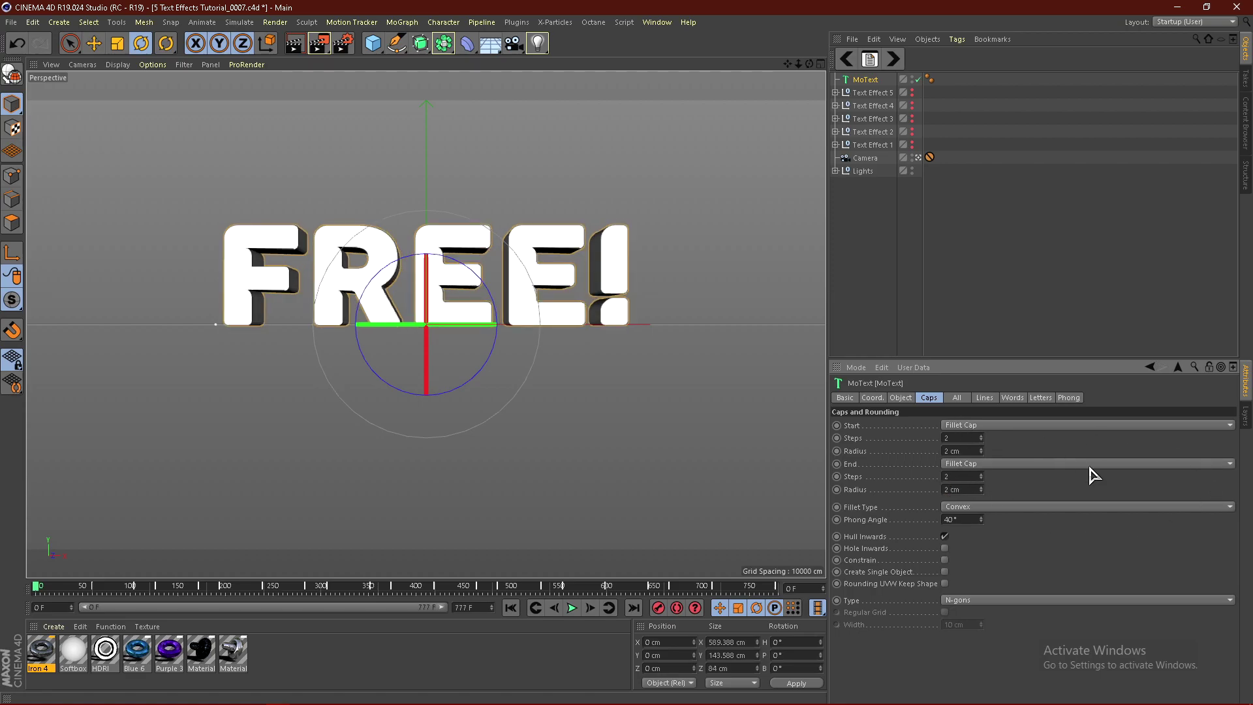
Build the caps from Quadrangles on a 3 cm regular grid.
left_click(995, 601)
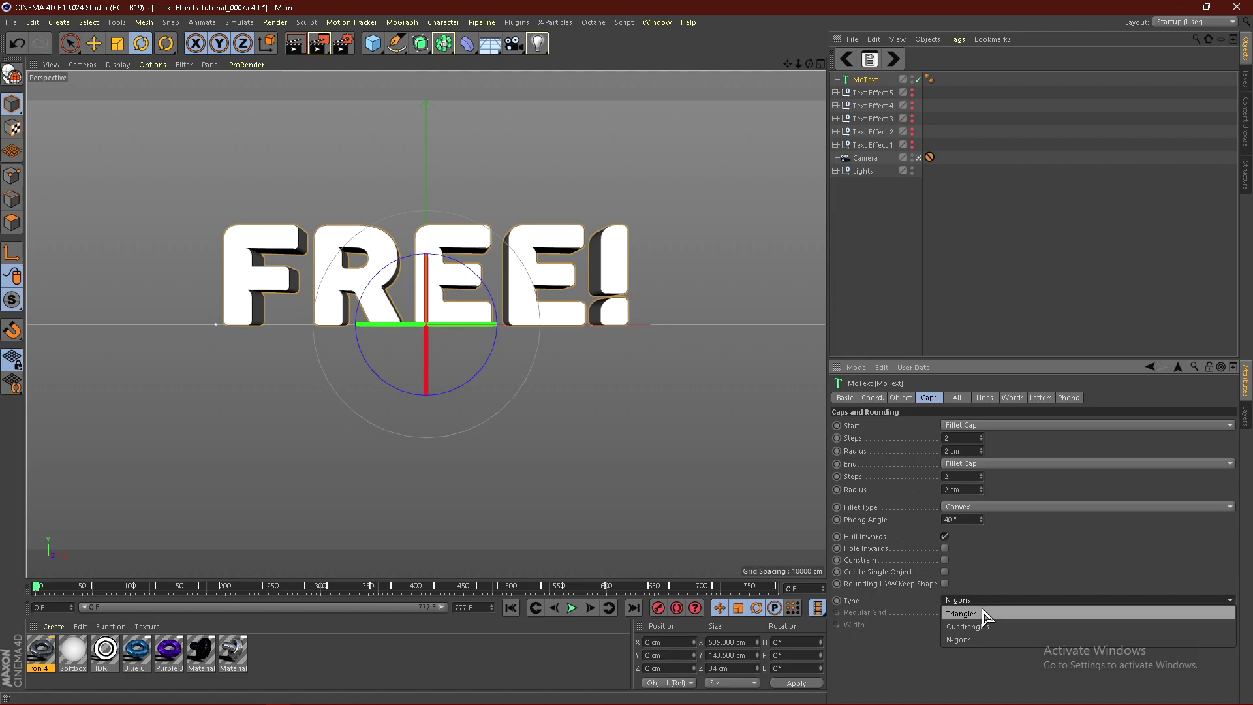
left_click(966, 628)
left_click(945, 613)
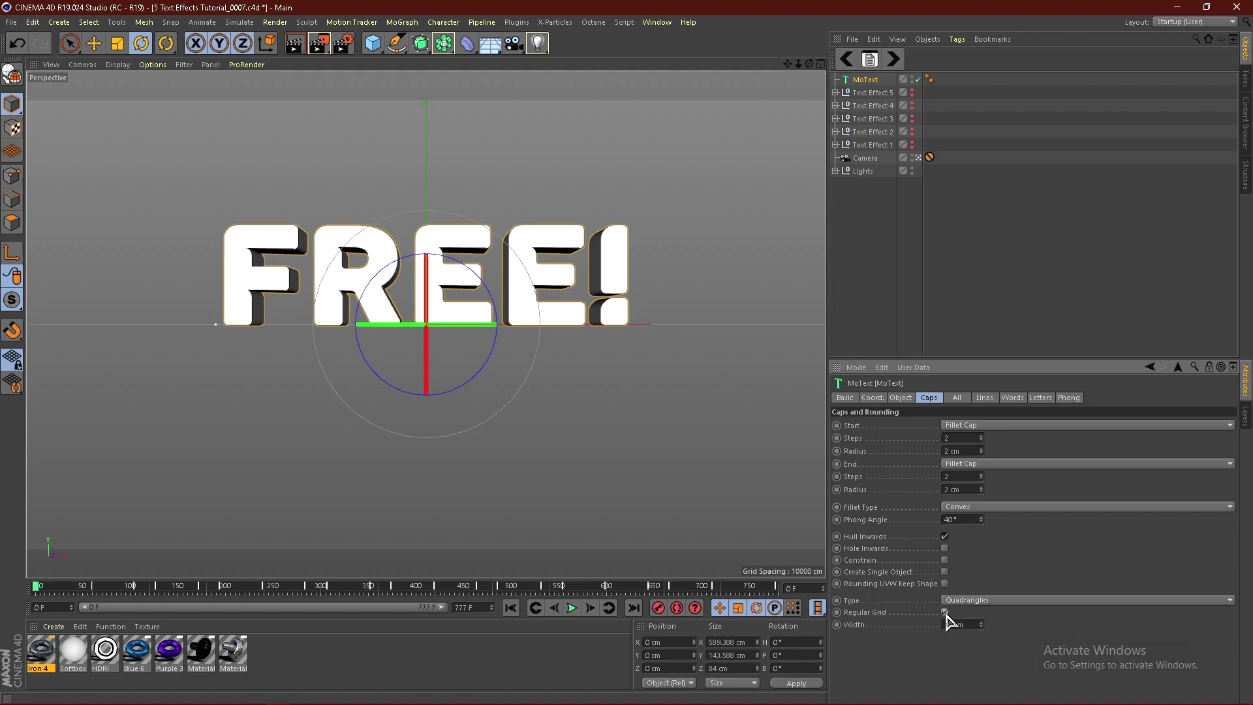
left_click(970, 625)
key("Return")
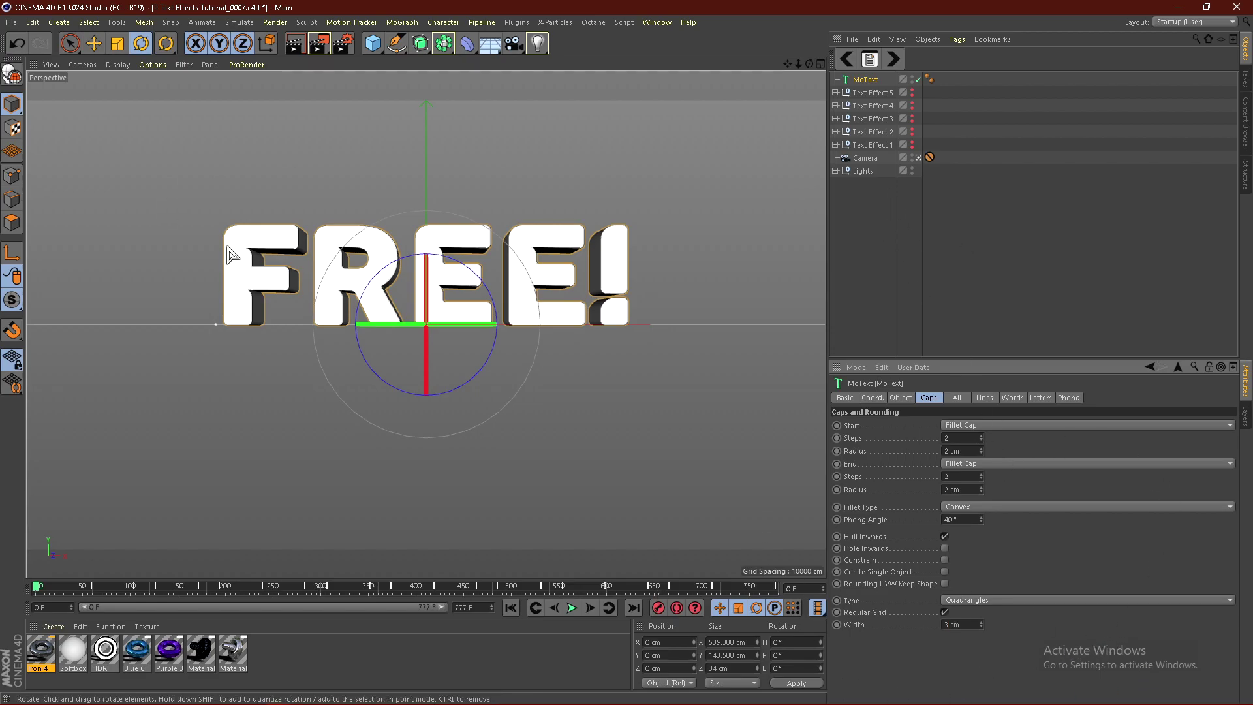
Briefly show mesh lines in the viewport to check the cap grid, then return to plain shading.
left_click(118, 65)
left_click(131, 92)
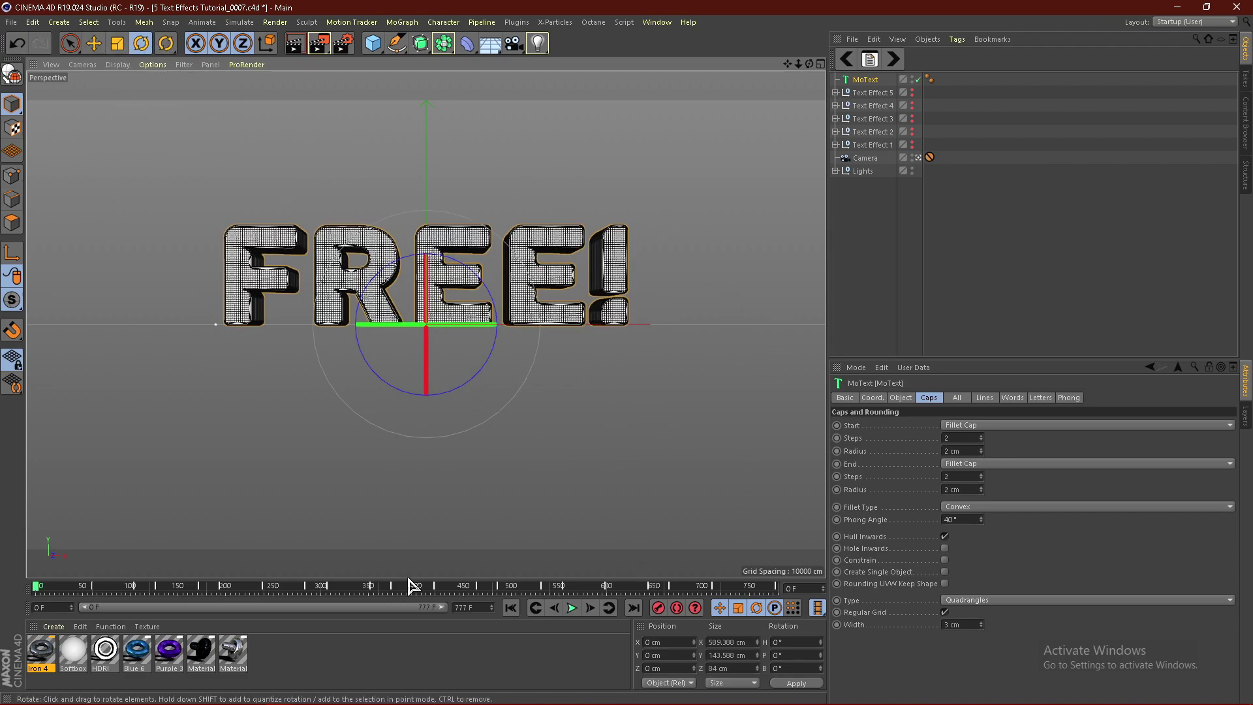
left_click(118, 64)
left_click(127, 90)
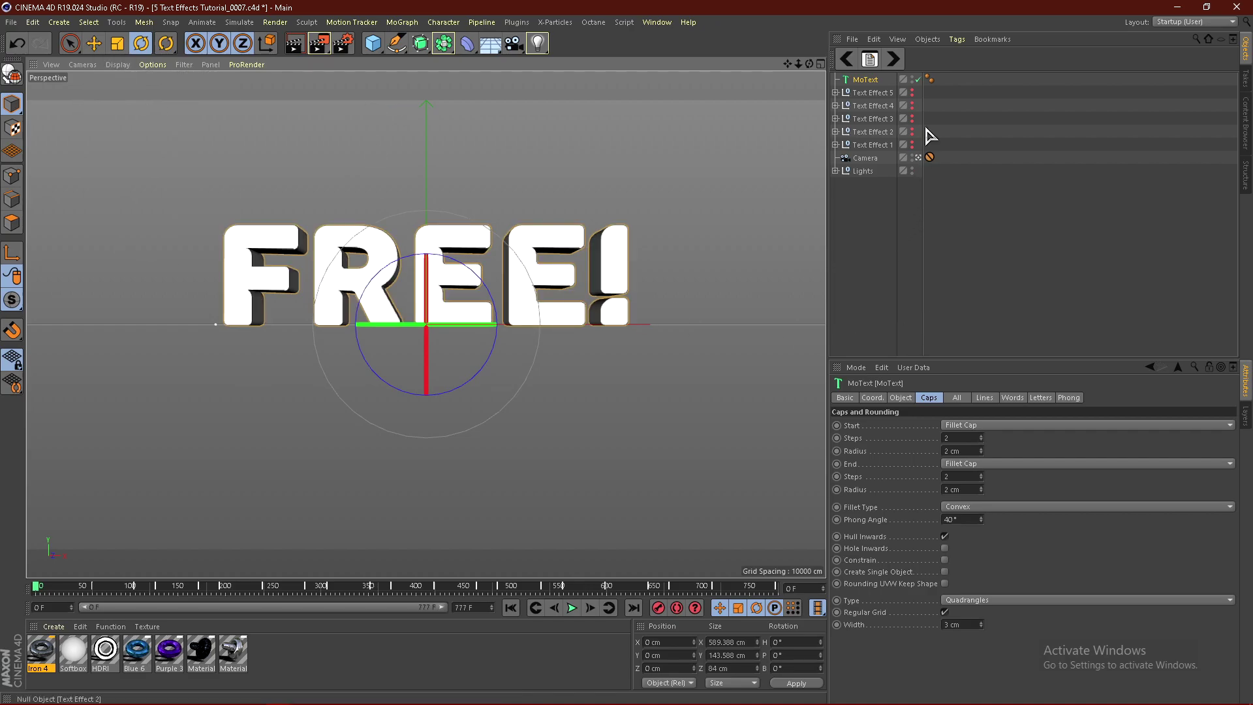
Add a Displacer deformer driven by a Noise shader.
left_click(468, 45)
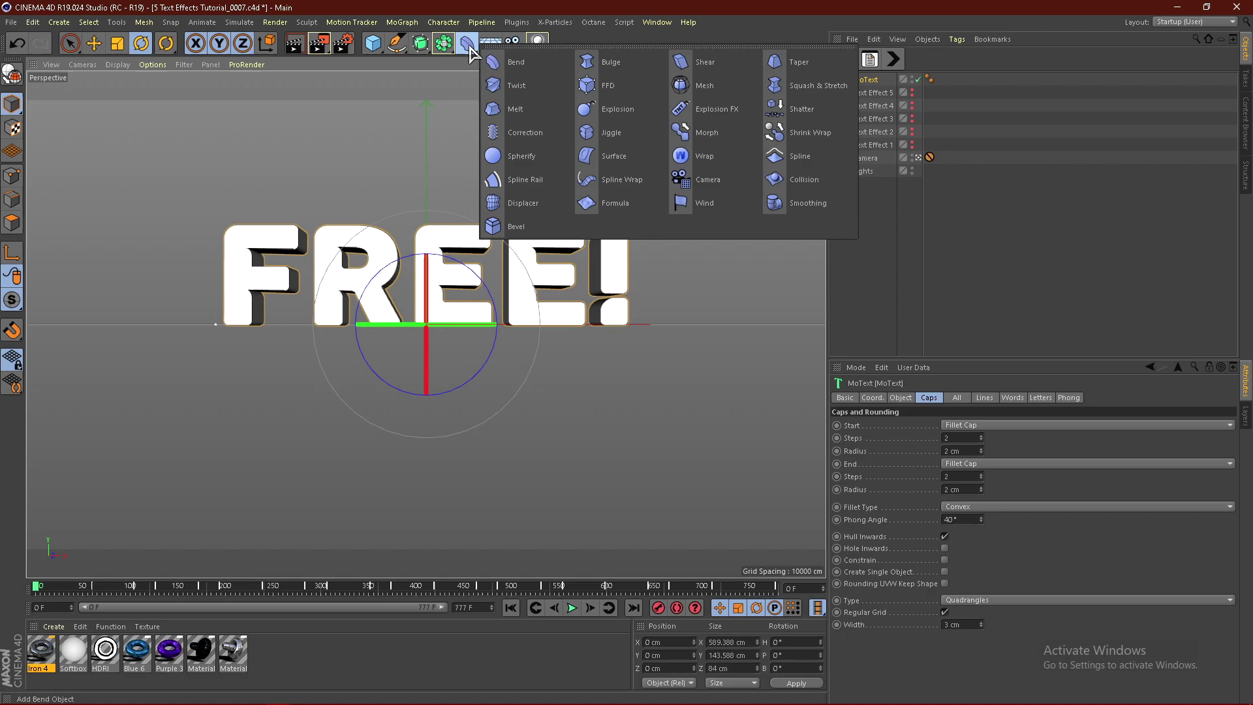
left_click(516, 203)
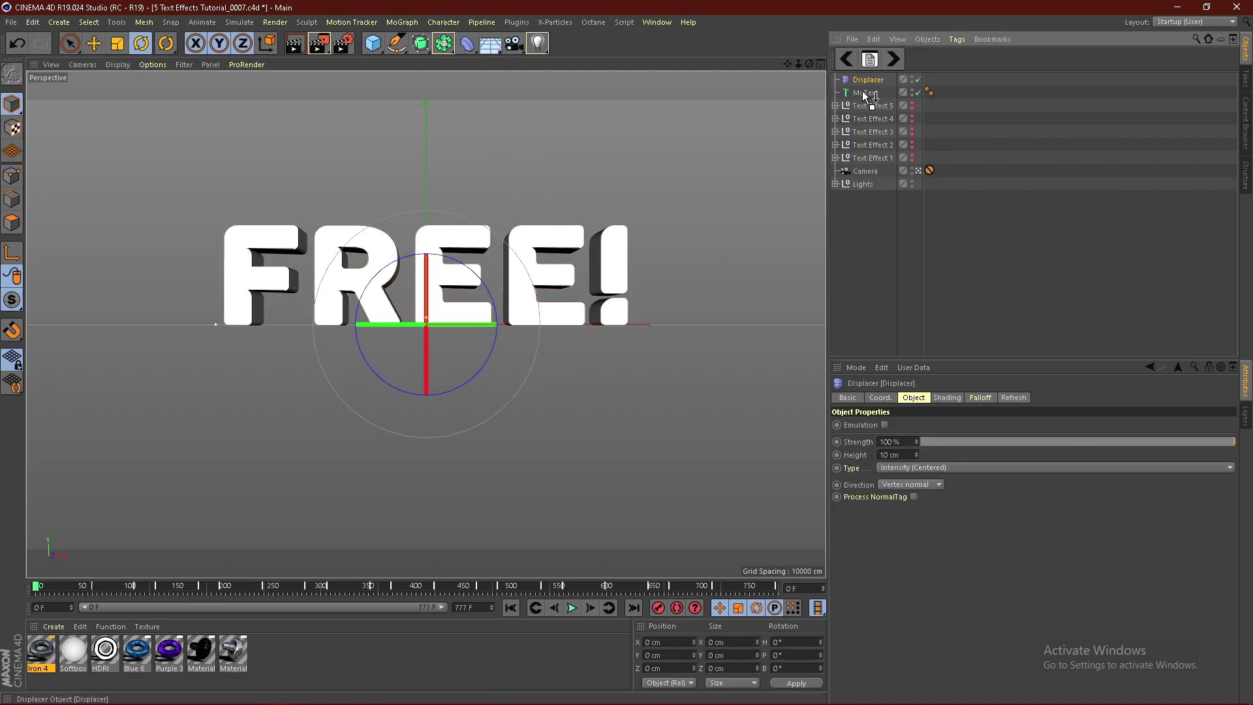
left_click(947, 399)
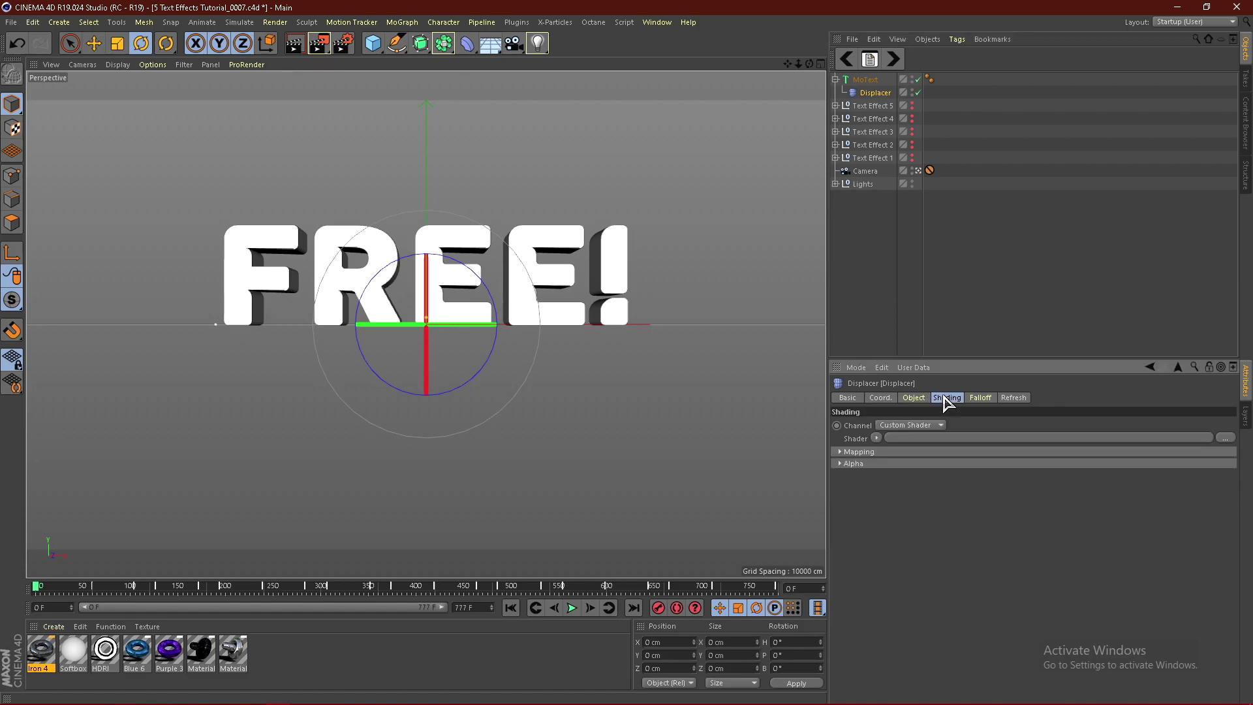
left_click(878, 438)
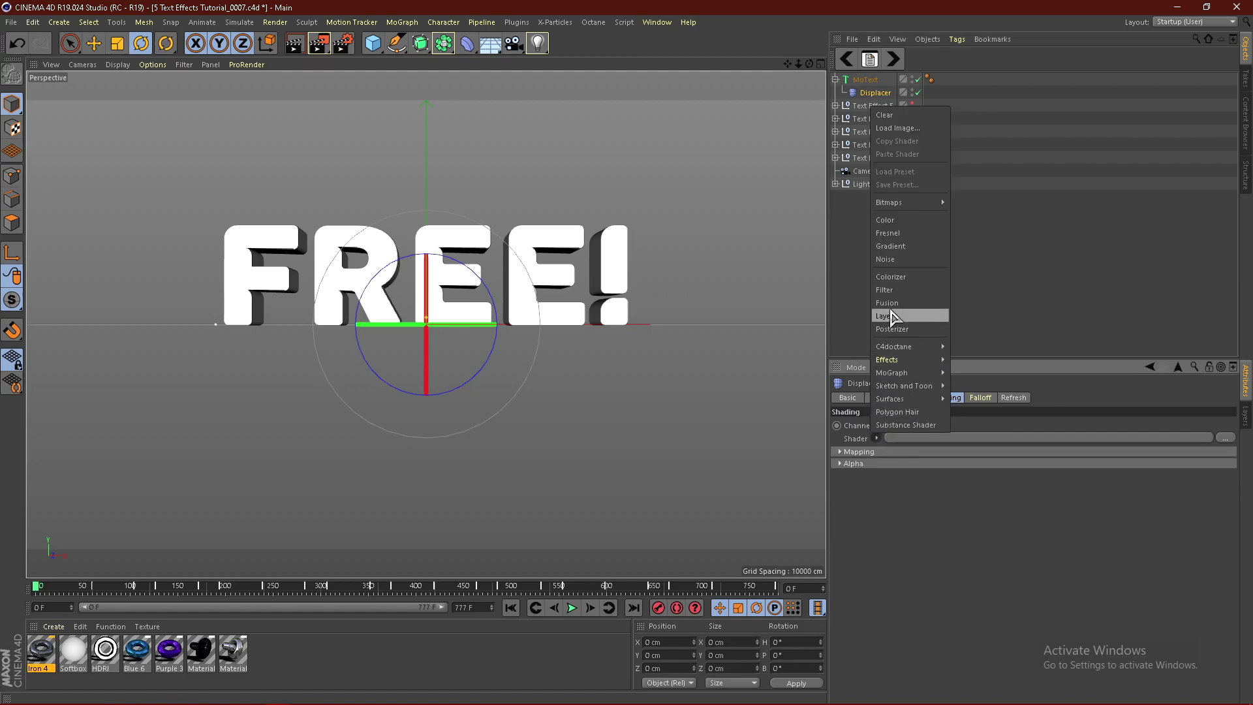
left_click(901, 266)
Set the Noise shader's global scale to 300% and contrast to 7%.
left_click(878, 475)
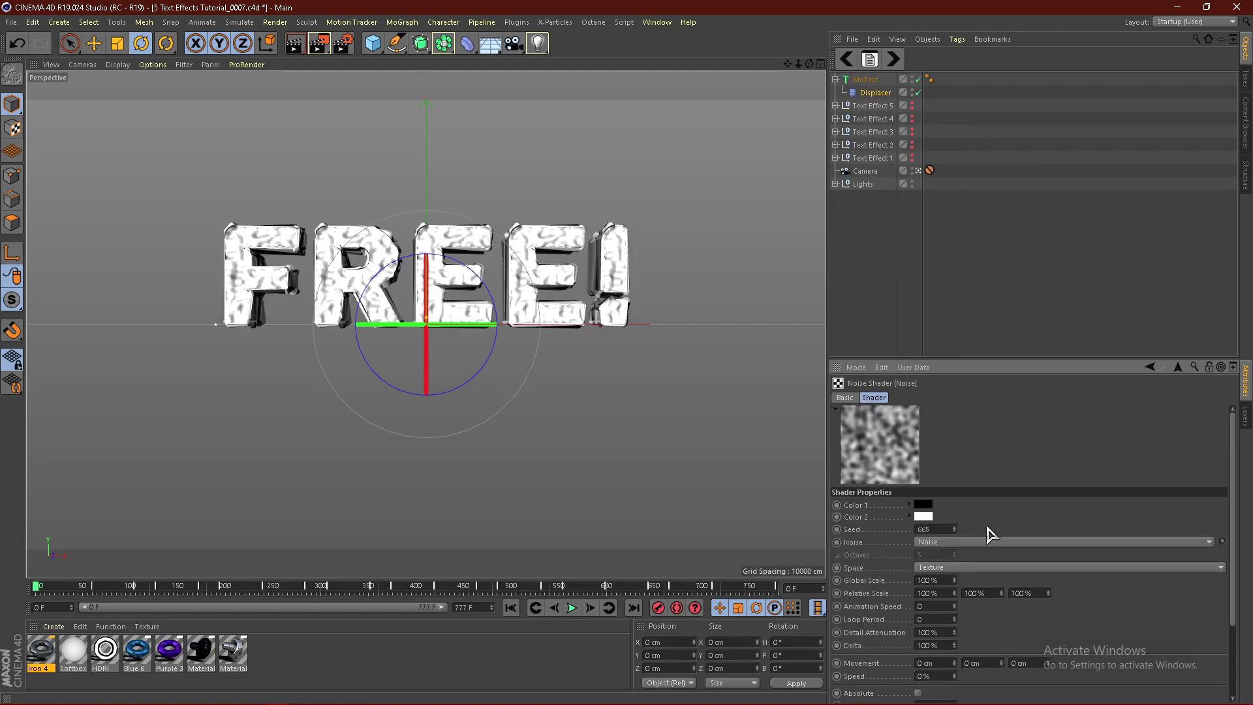
left_click(948, 581)
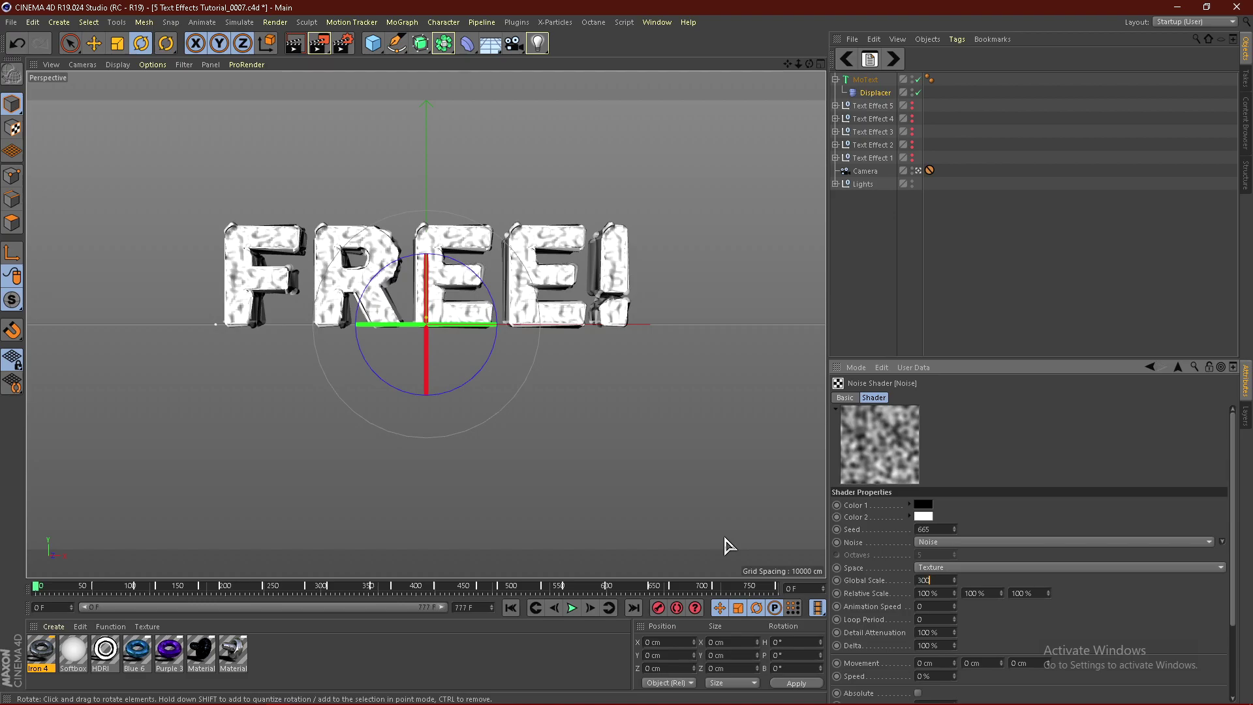
key("Return")
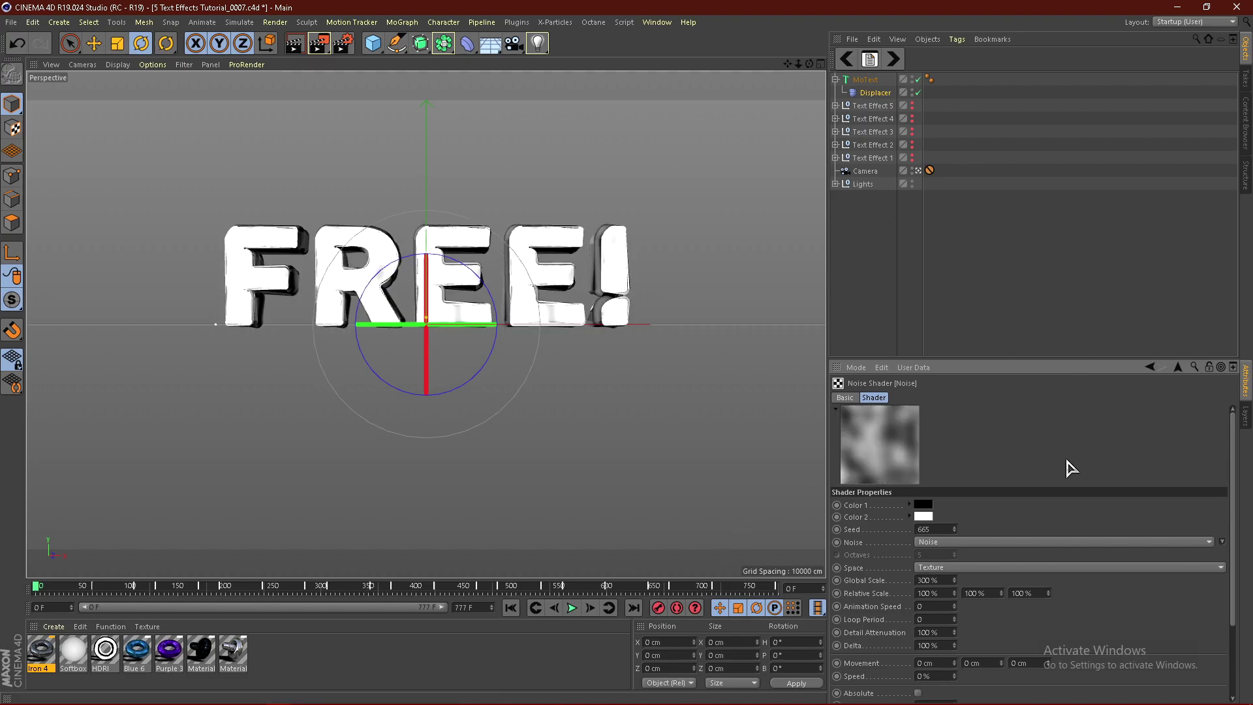
scroll(1071, 470, "down", 3)
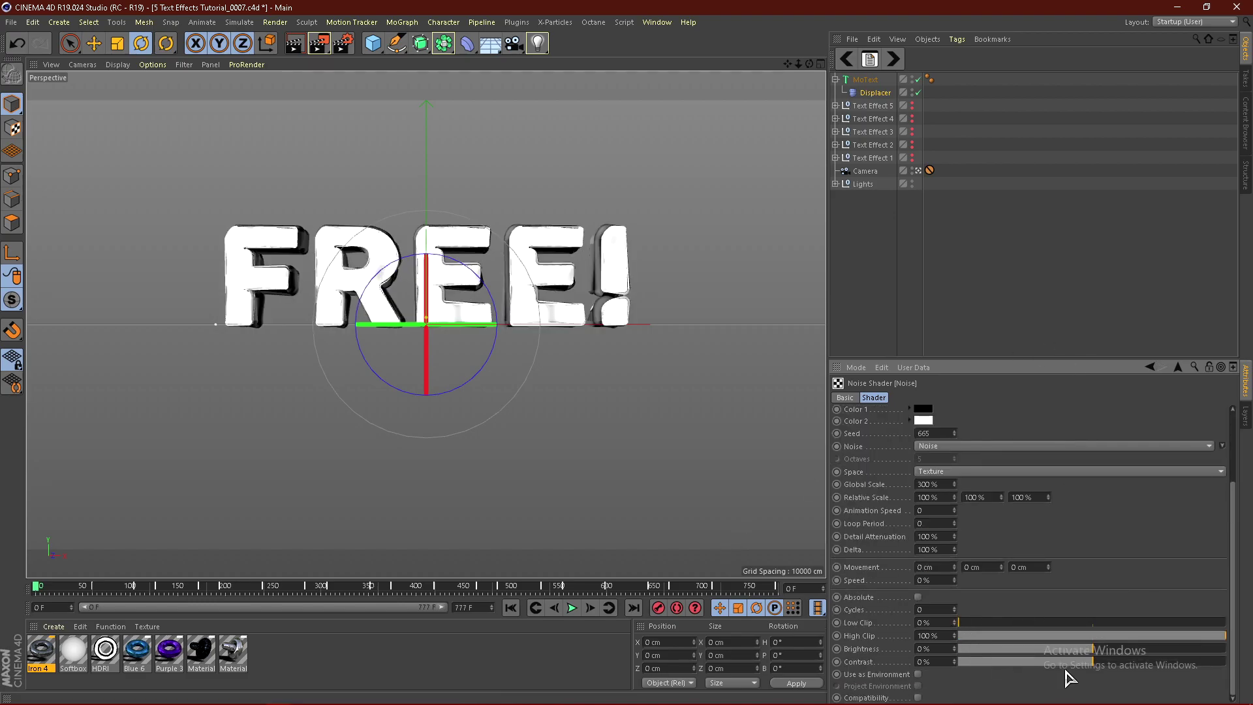
left_click_drag(1092, 662, 1142, 663)
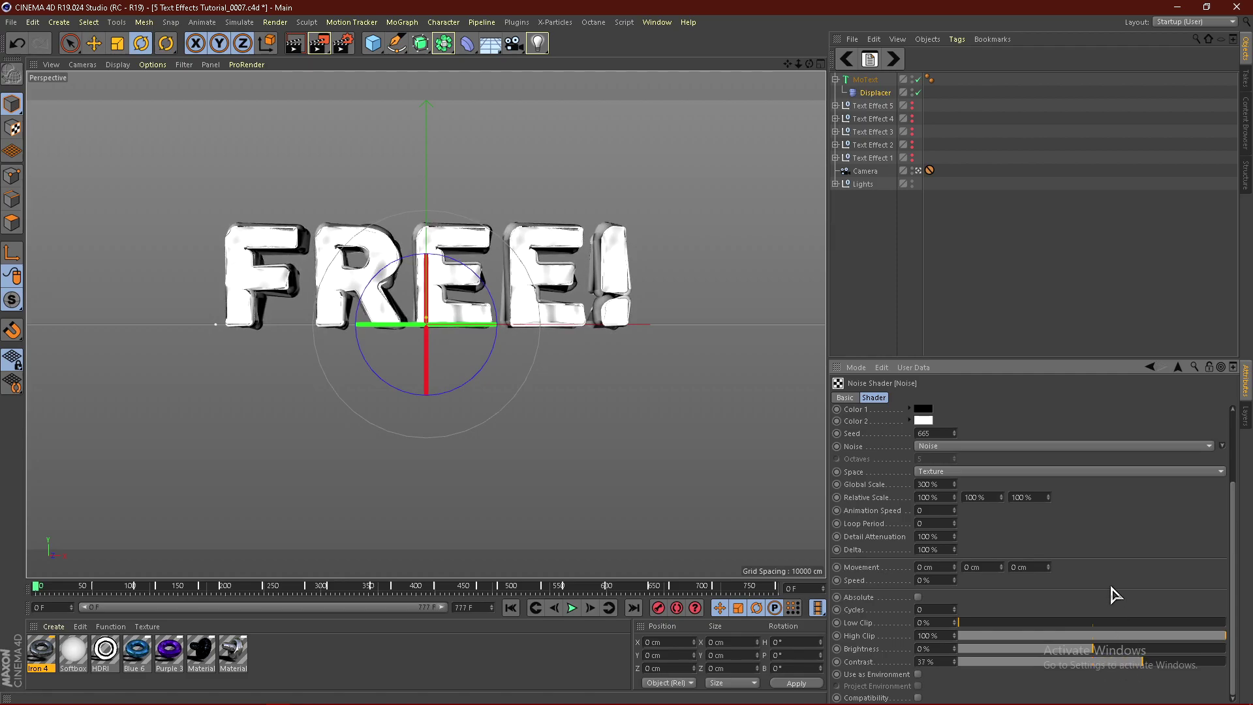
scroll(1142, 555, "up", 5)
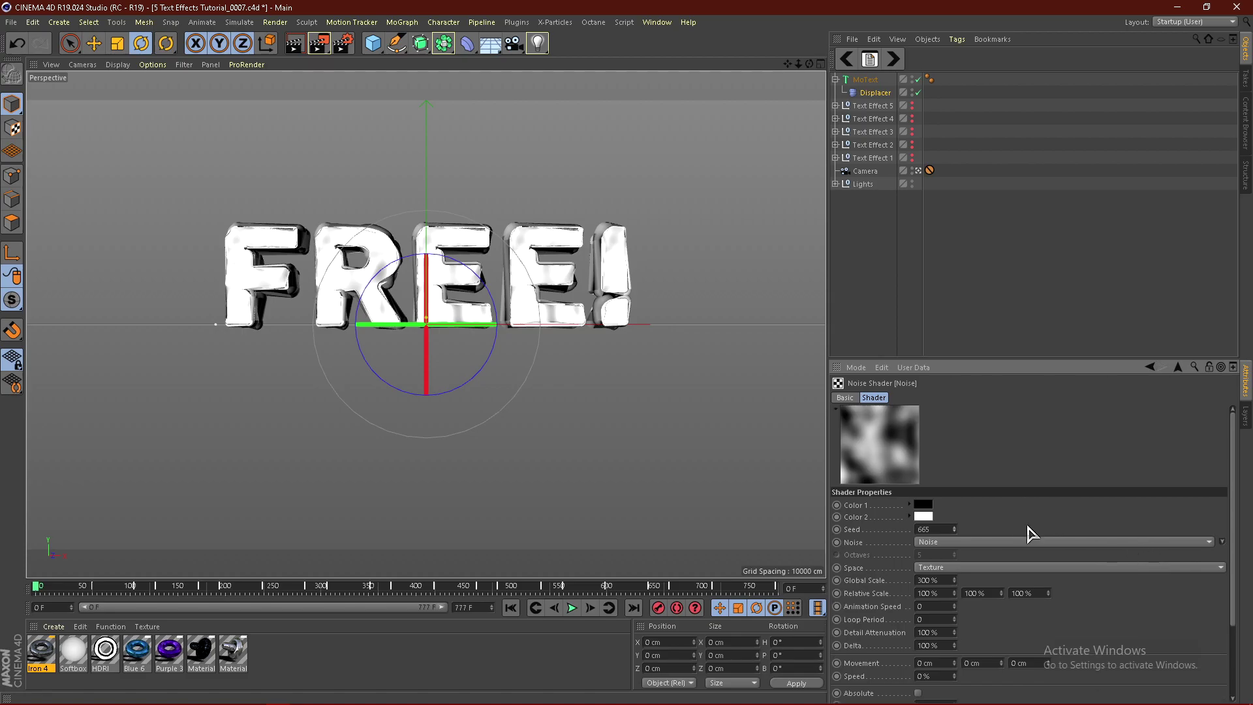
Lower the noise seed to 667, try Nutous, revert to plain Noise, and collapse MoText.
left_click(954, 527)
left_click(954, 527)
left_click(954, 527)
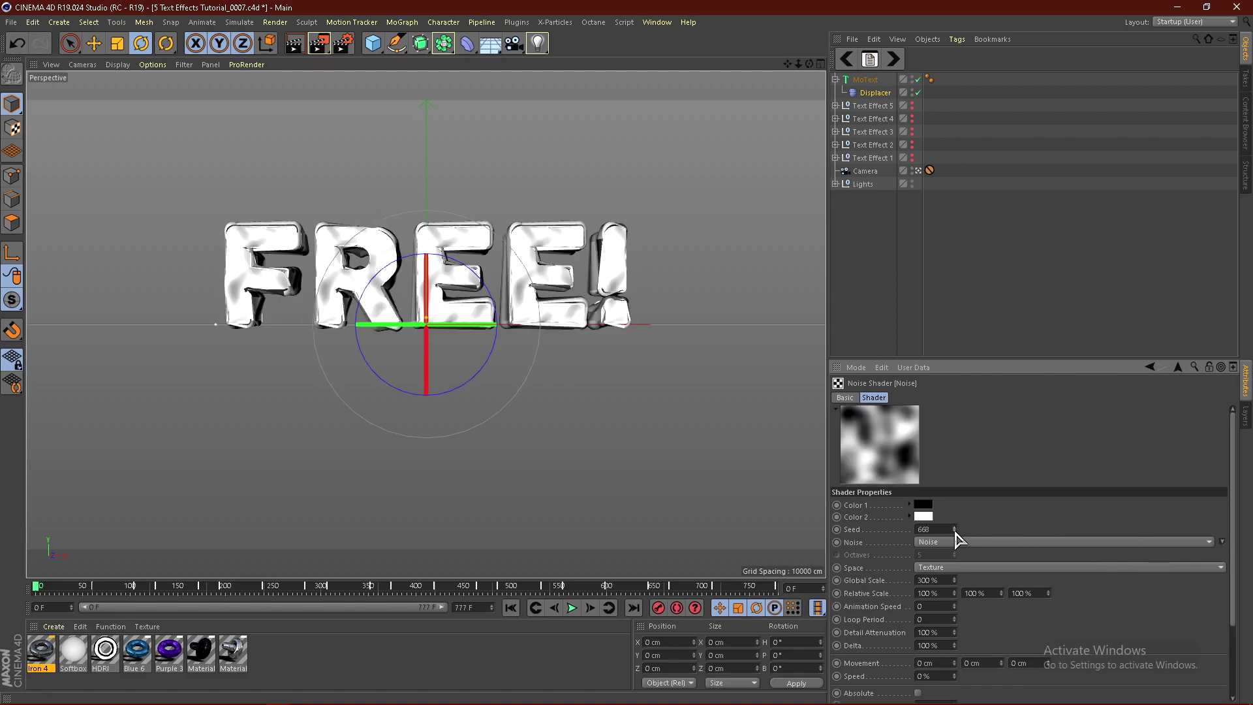
left_click(954, 531)
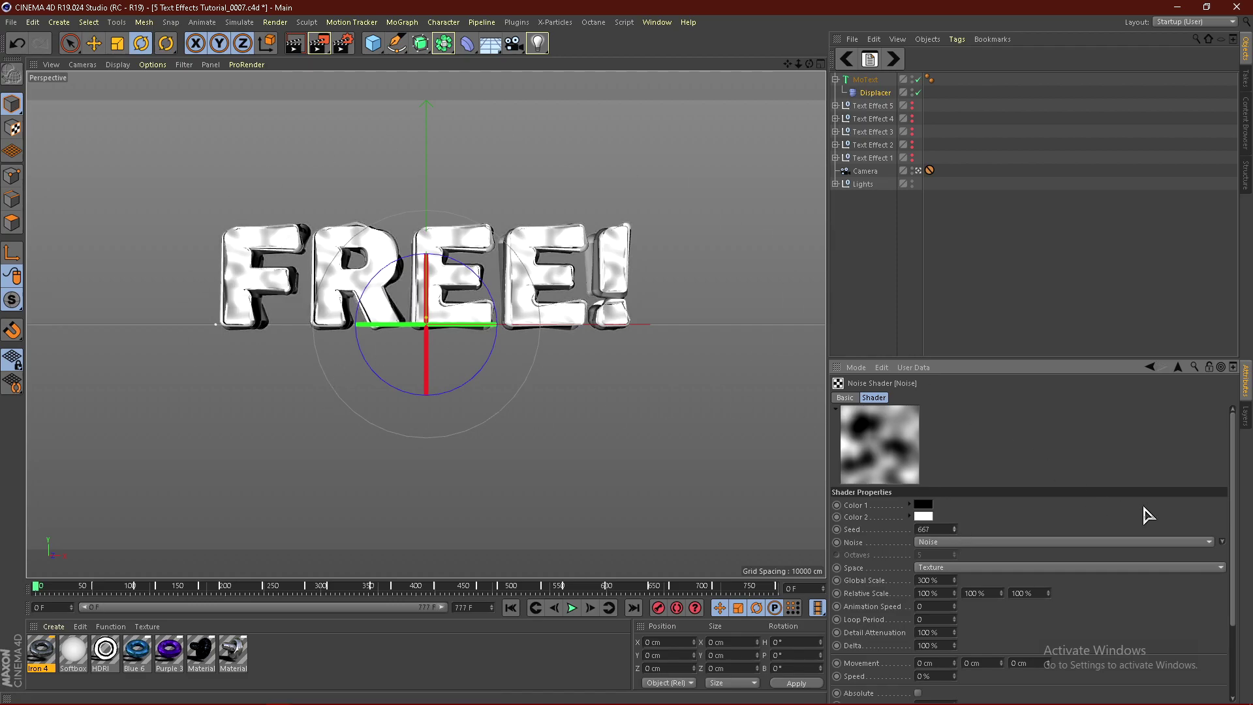
left_click(1041, 541)
left_click(1106, 553)
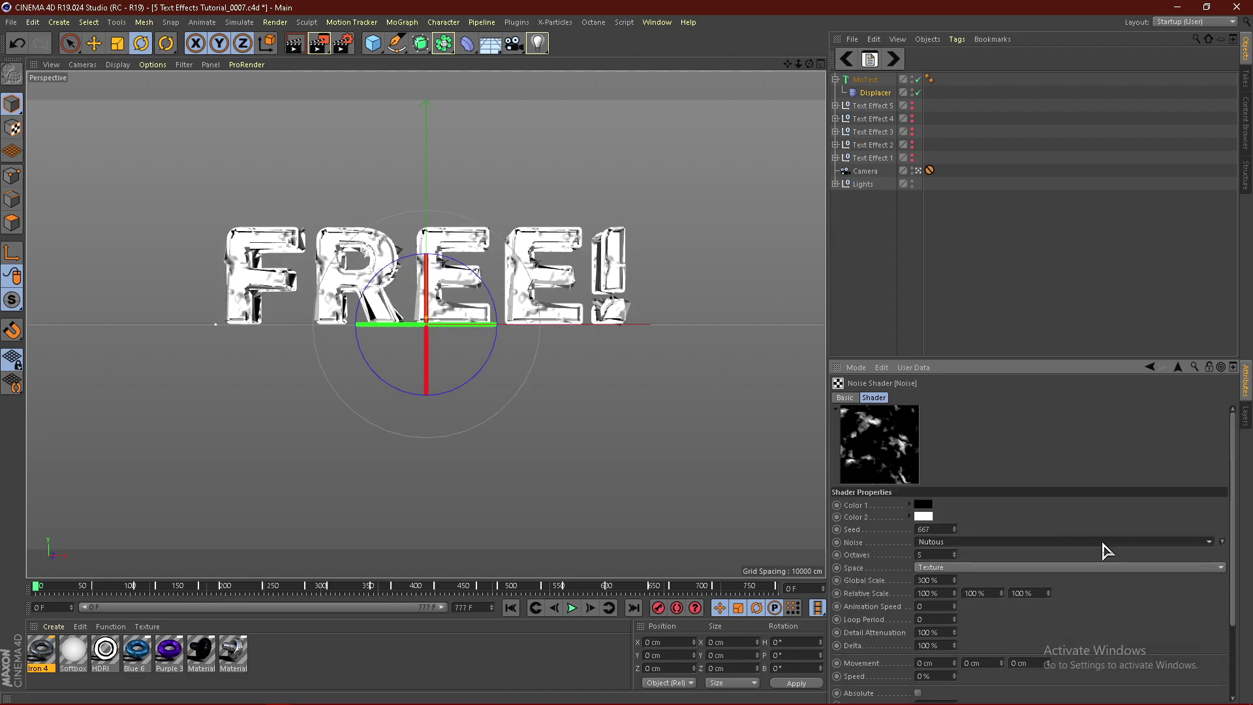
left_click(950, 543)
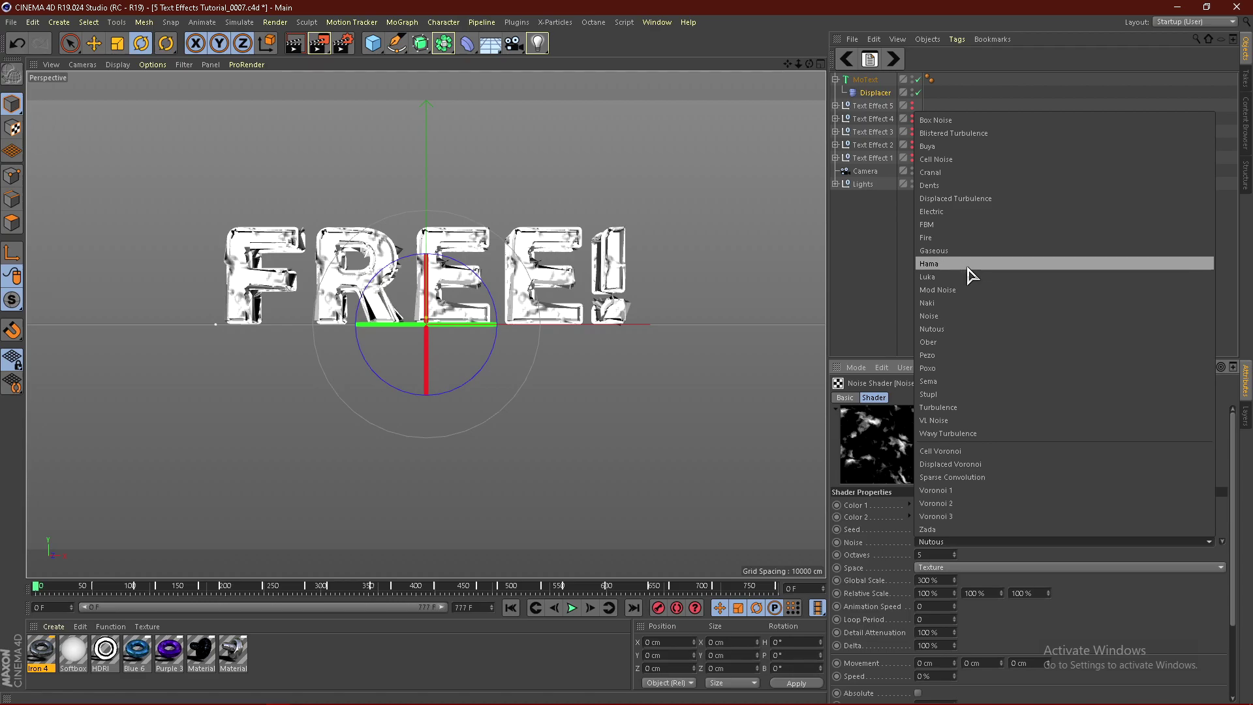
left_click(952, 317)
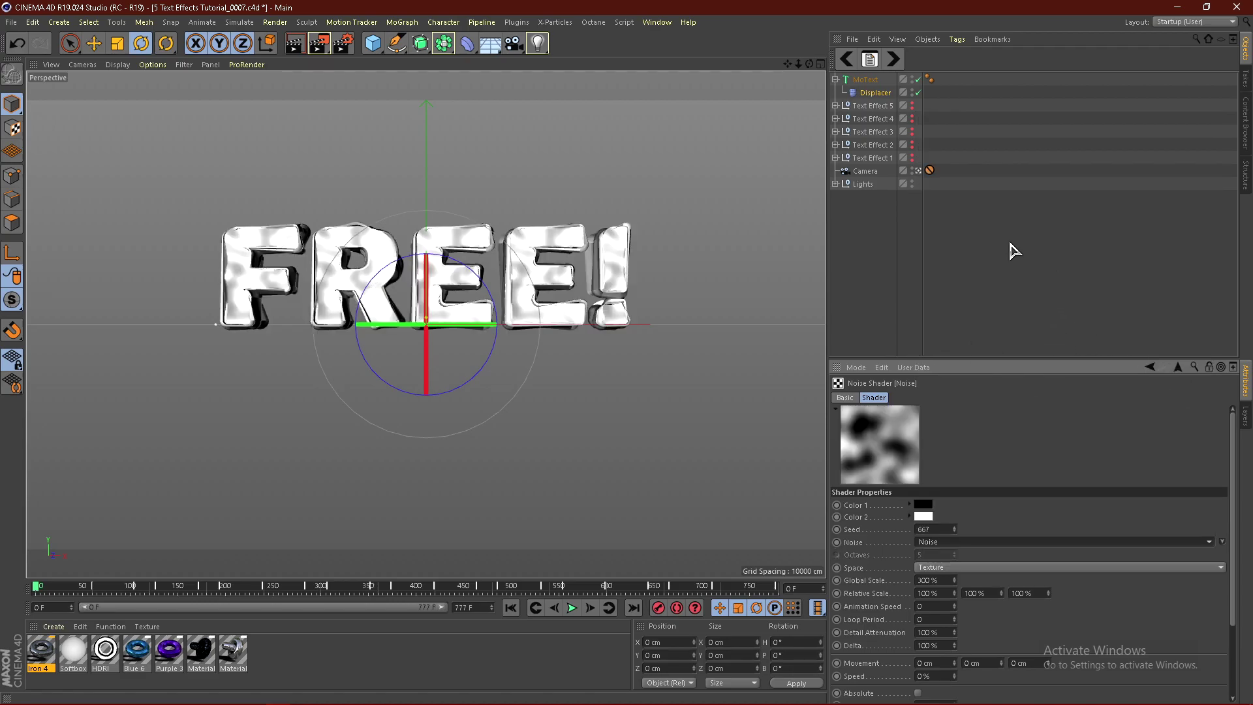
left_click(904, 292)
left_click(835, 79)
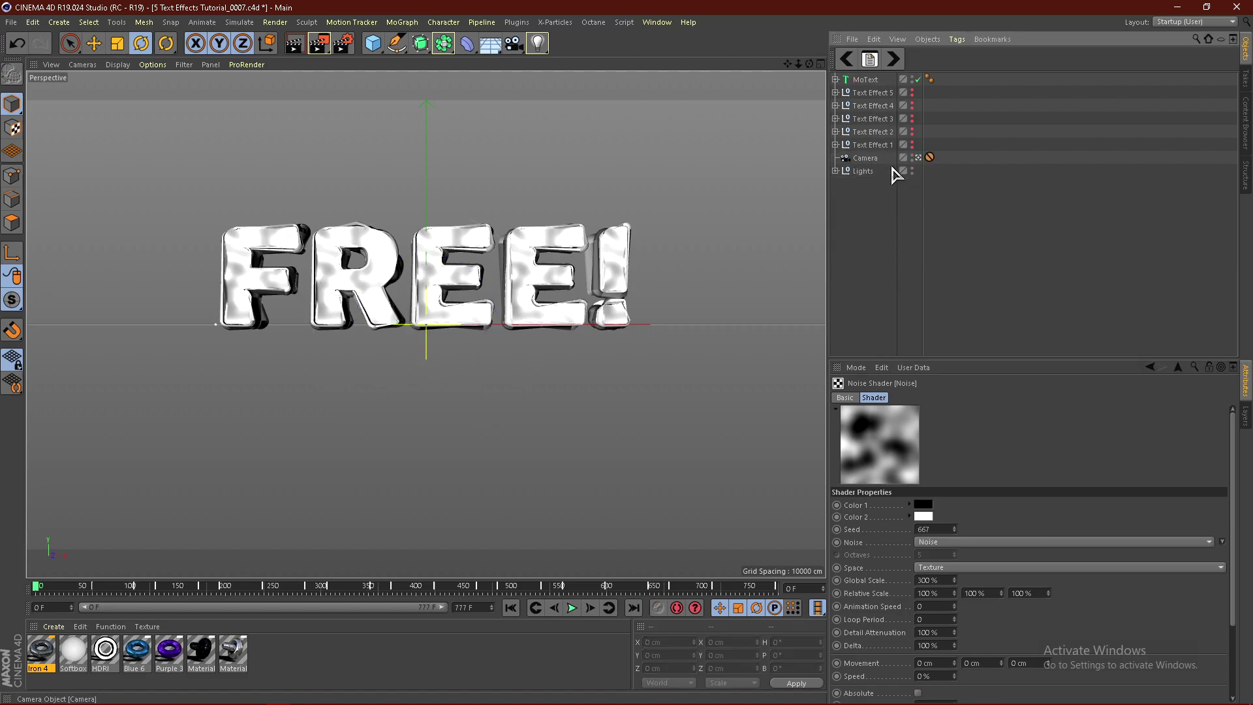
Add a Random effector to the selected MoText.
left_click(870, 79)
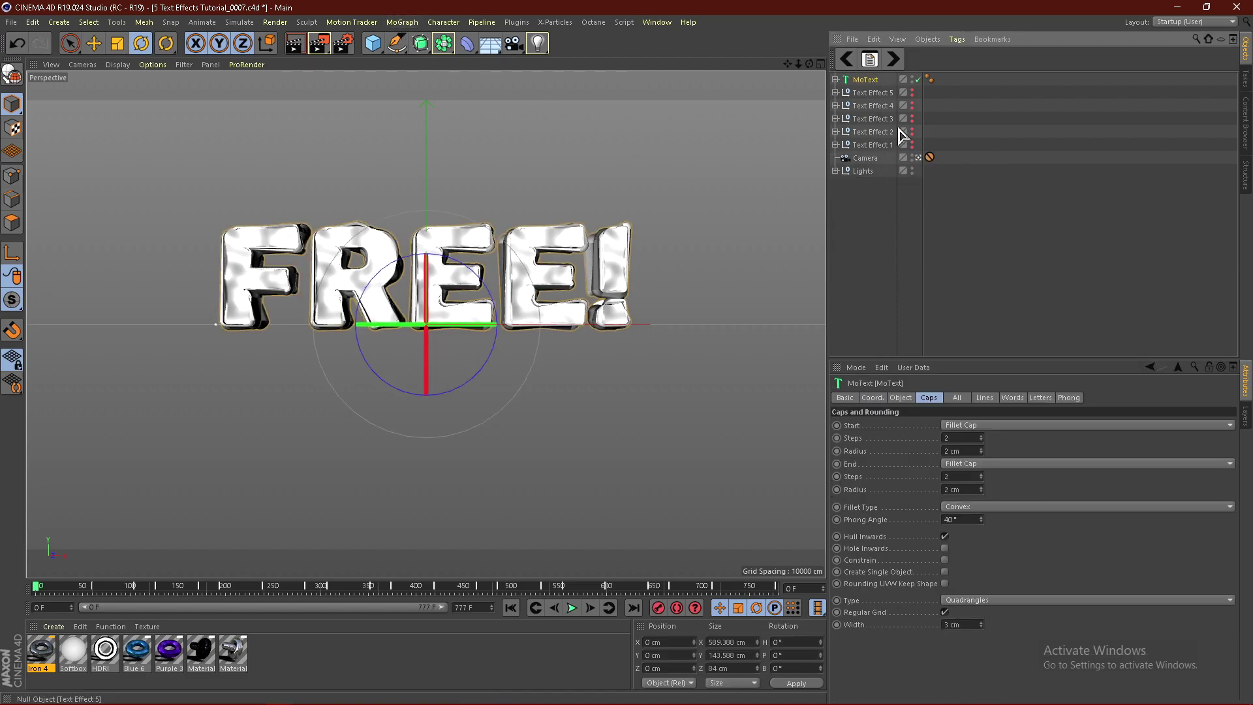
left_click(402, 22)
mouse_move(406, 42)
left_click(542, 150)
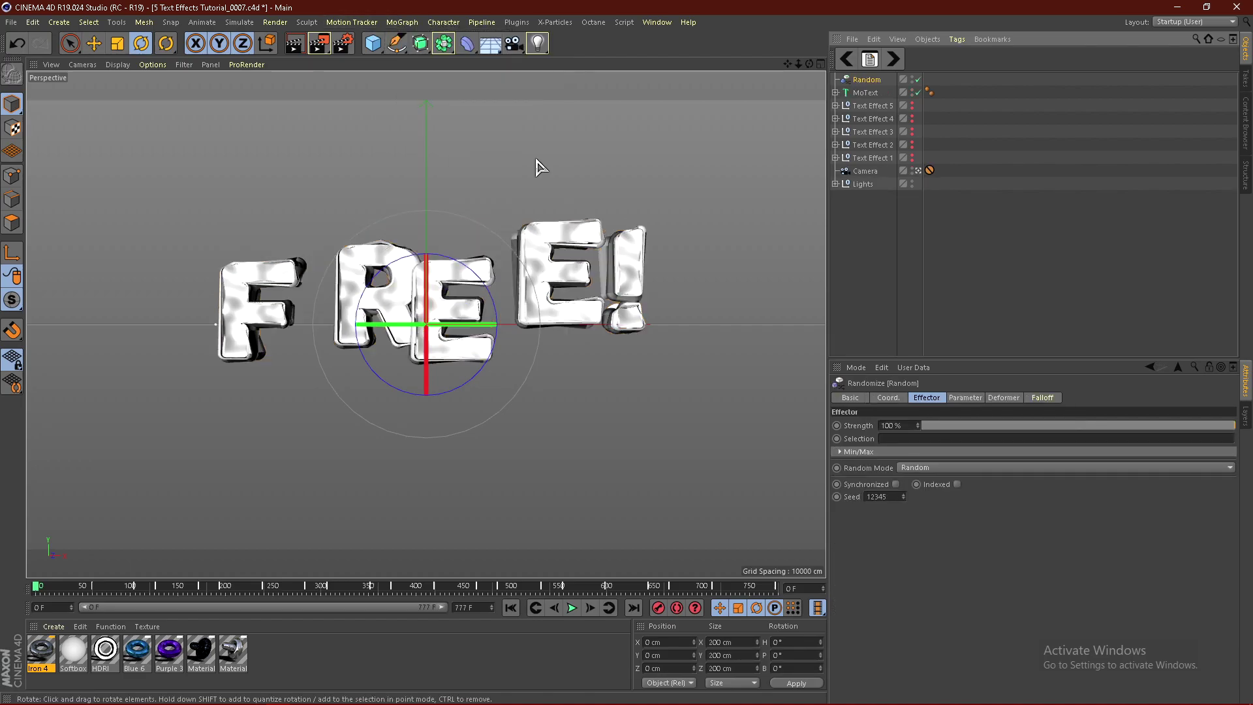
Make the Random effector rotate only, about -1° heading, -15° pitch and 5° bank.
left_click(966, 400)
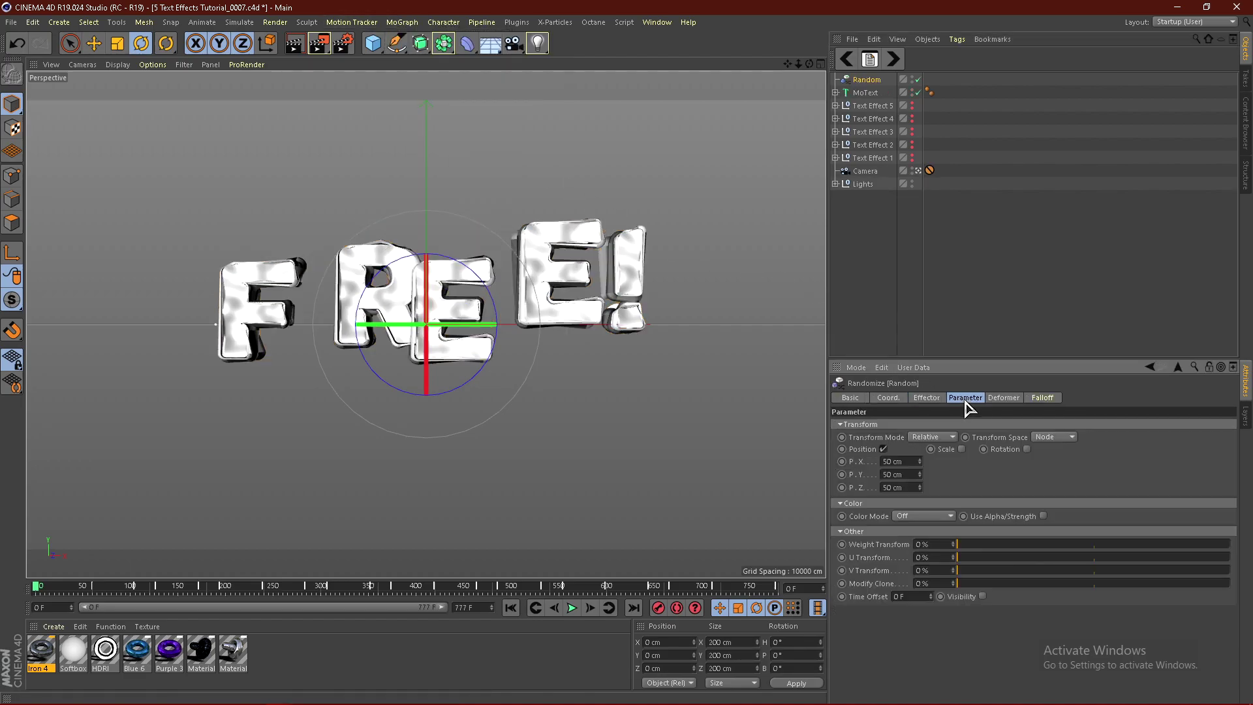
left_click(883, 449)
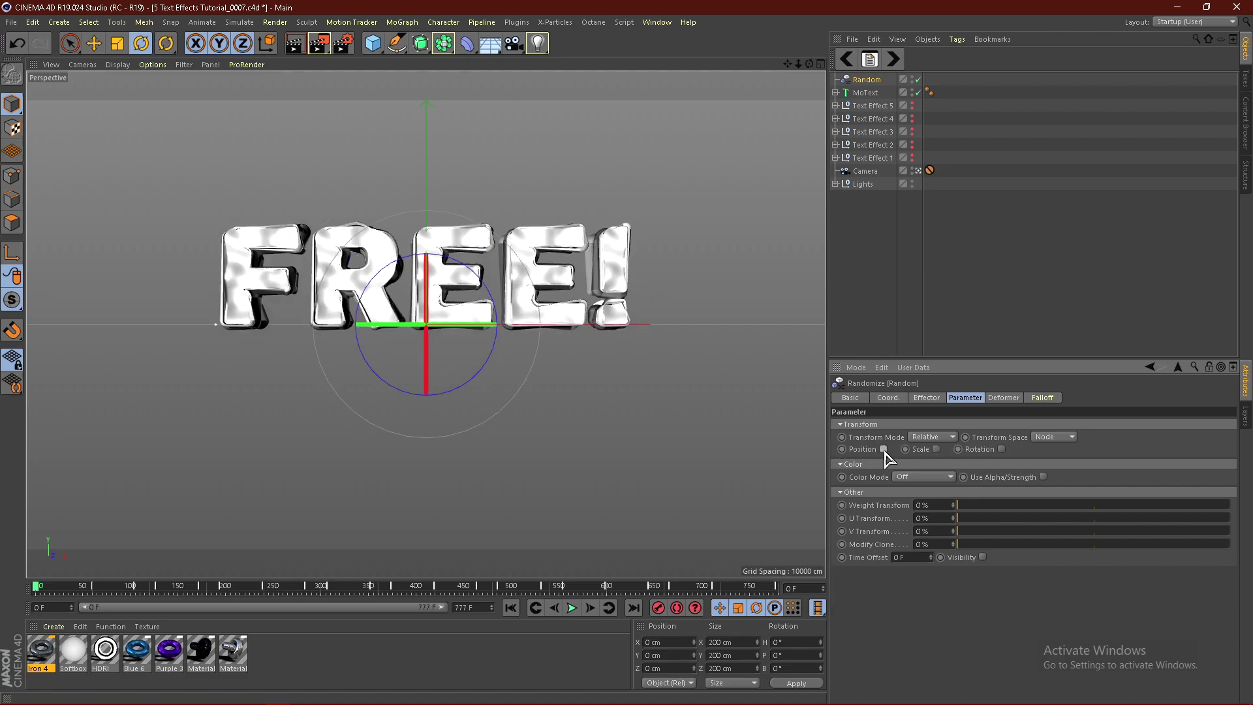
left_click(1002, 450)
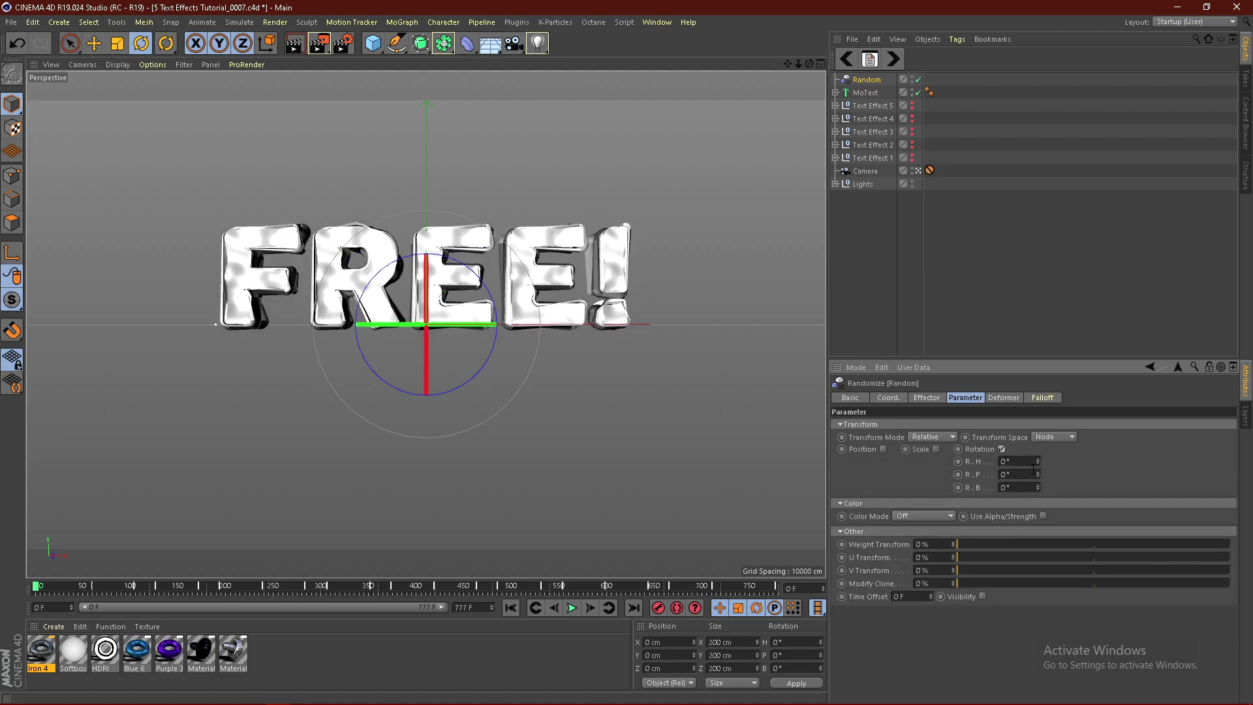
mouse_move(1039, 461)
left_mouse_down()
mouse_move(1038, 489)
mouse_move(1037, 467)
left_mouse_up()
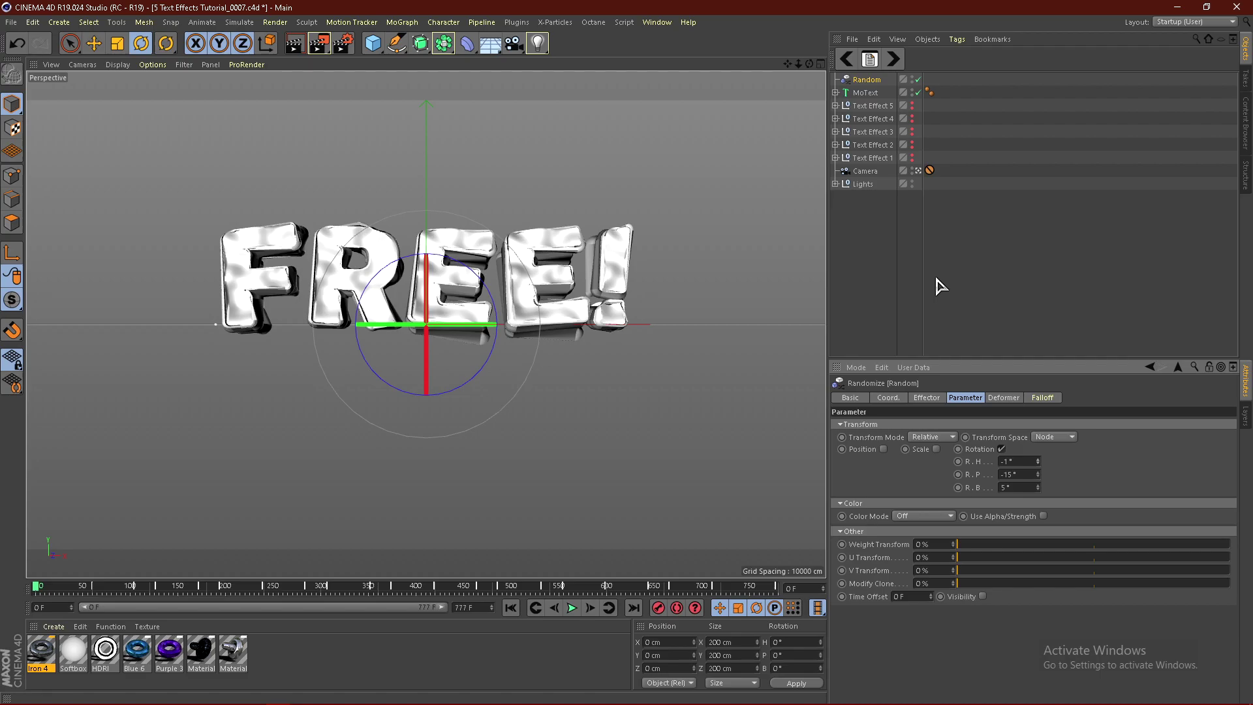
left_click(992, 278)
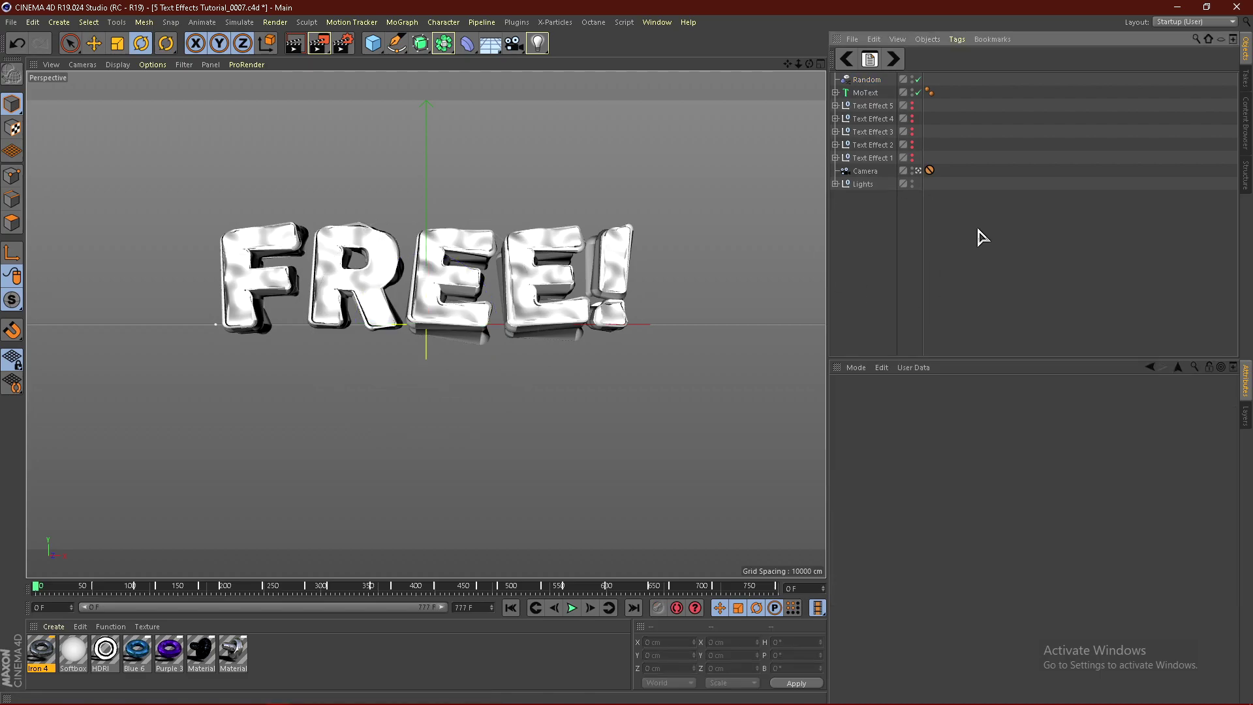
Add a Voronoi Fracture and place the MoText inside it.
left_click(867, 92)
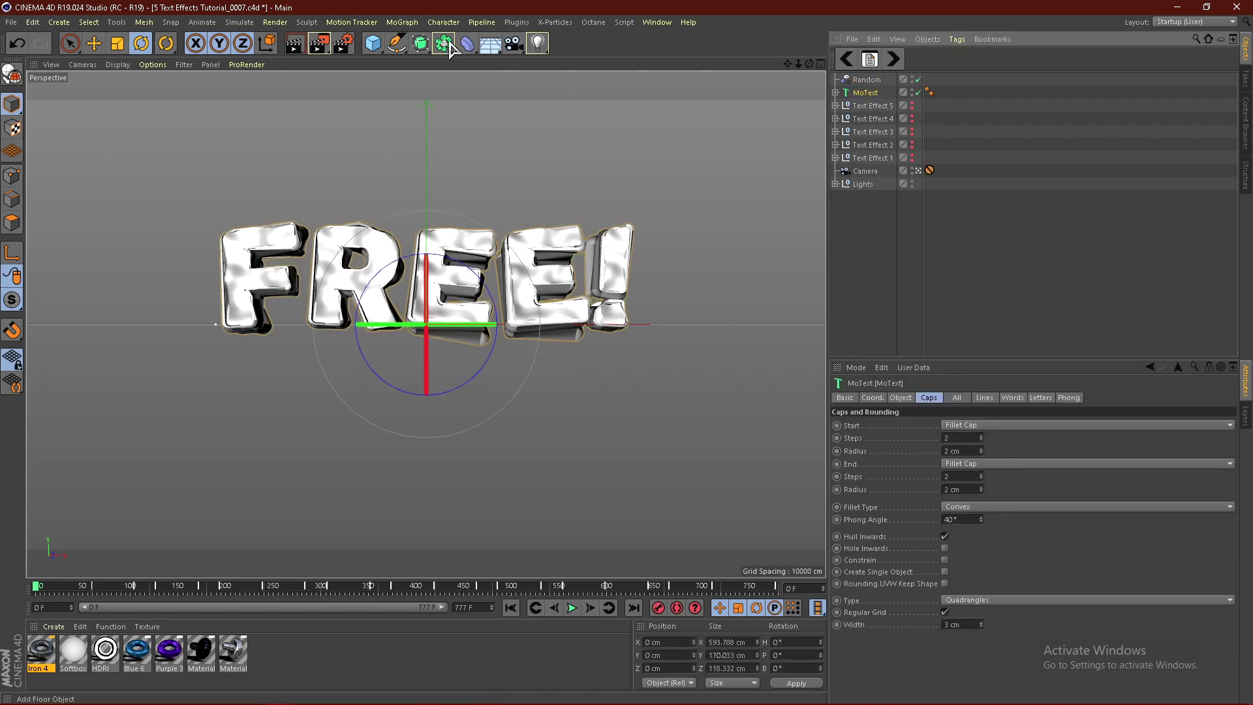
left_click(396, 22)
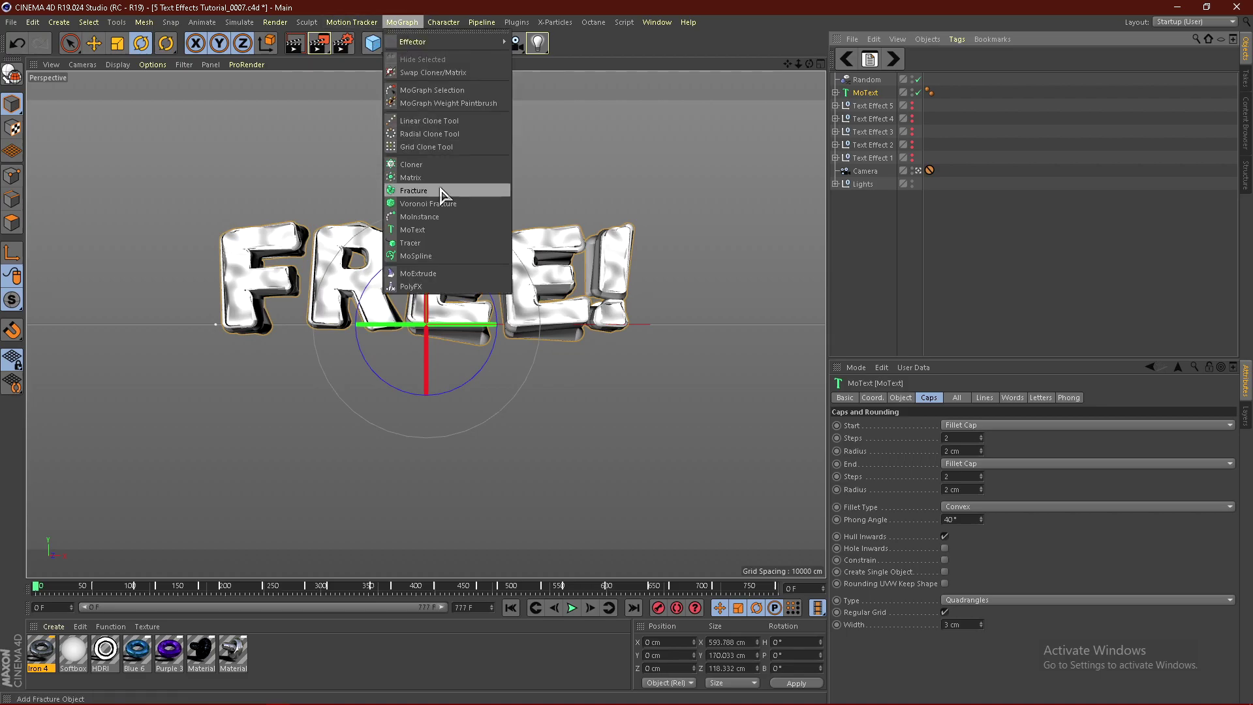
left_click(428, 204)
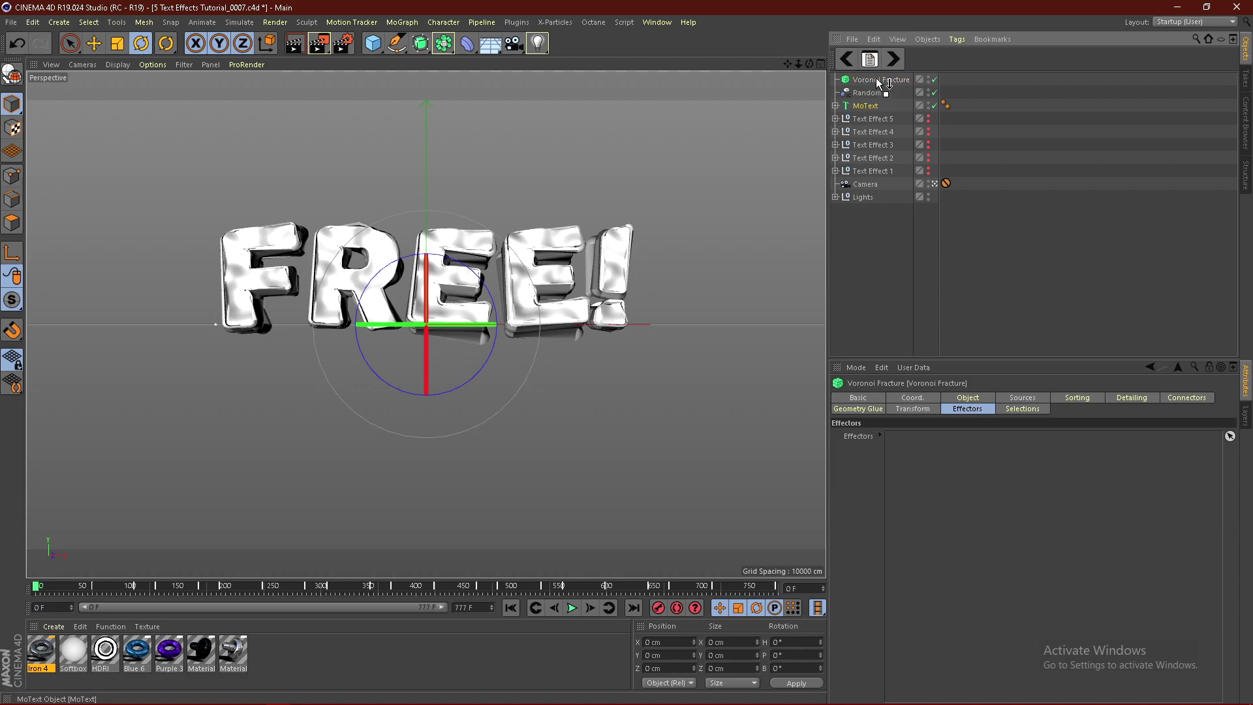
left_click_drag(876, 77, 876, 79)
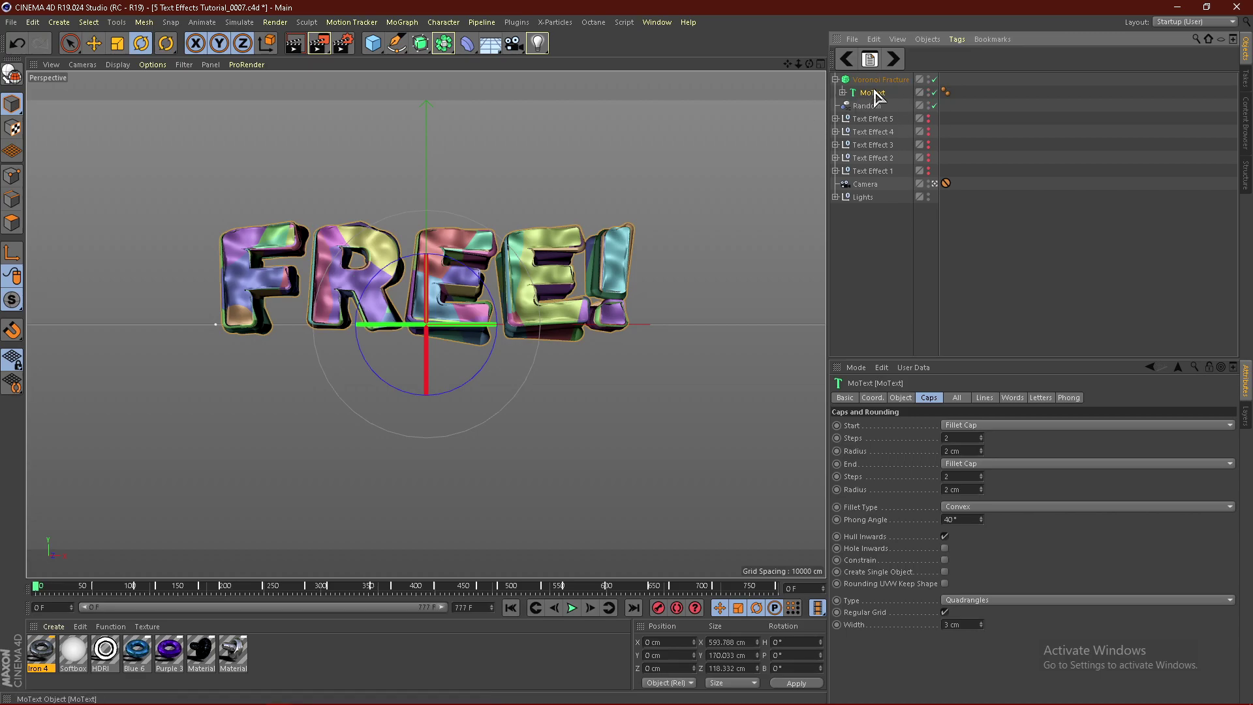
Set the fracture's distribution source to 500 points.
left_click(874, 79)
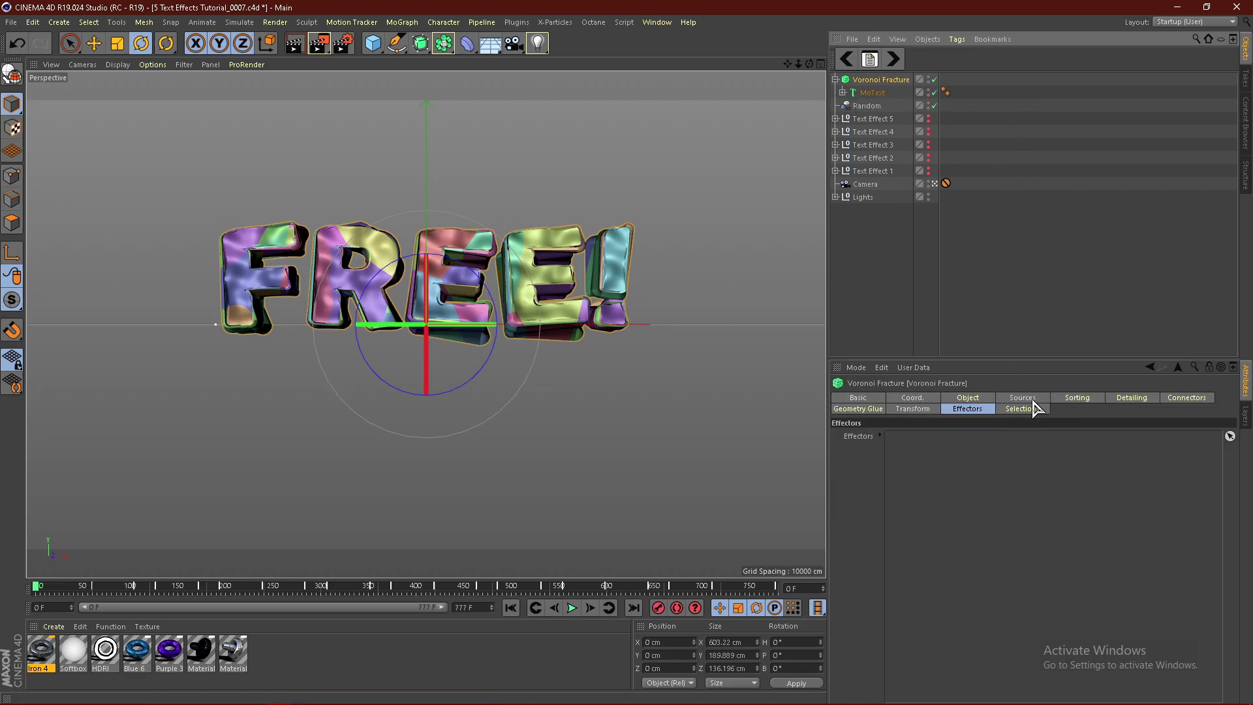
left_click(1030, 399)
left_click(934, 470)
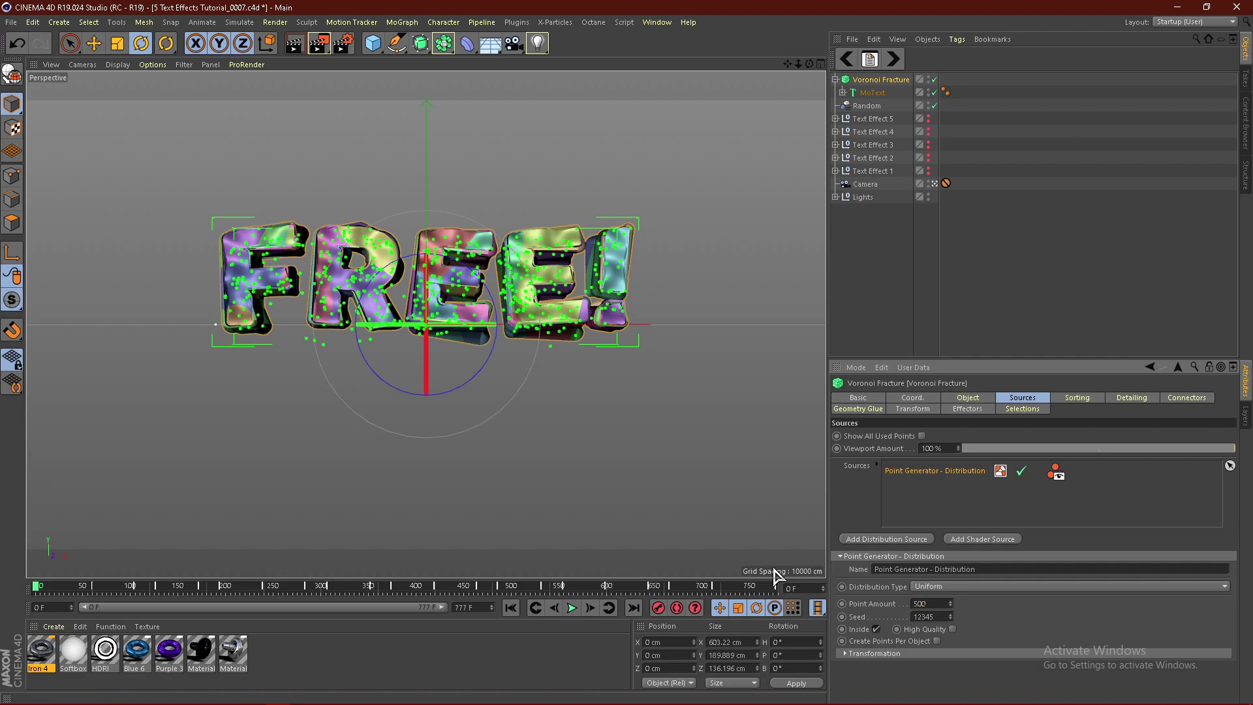
key("Return")
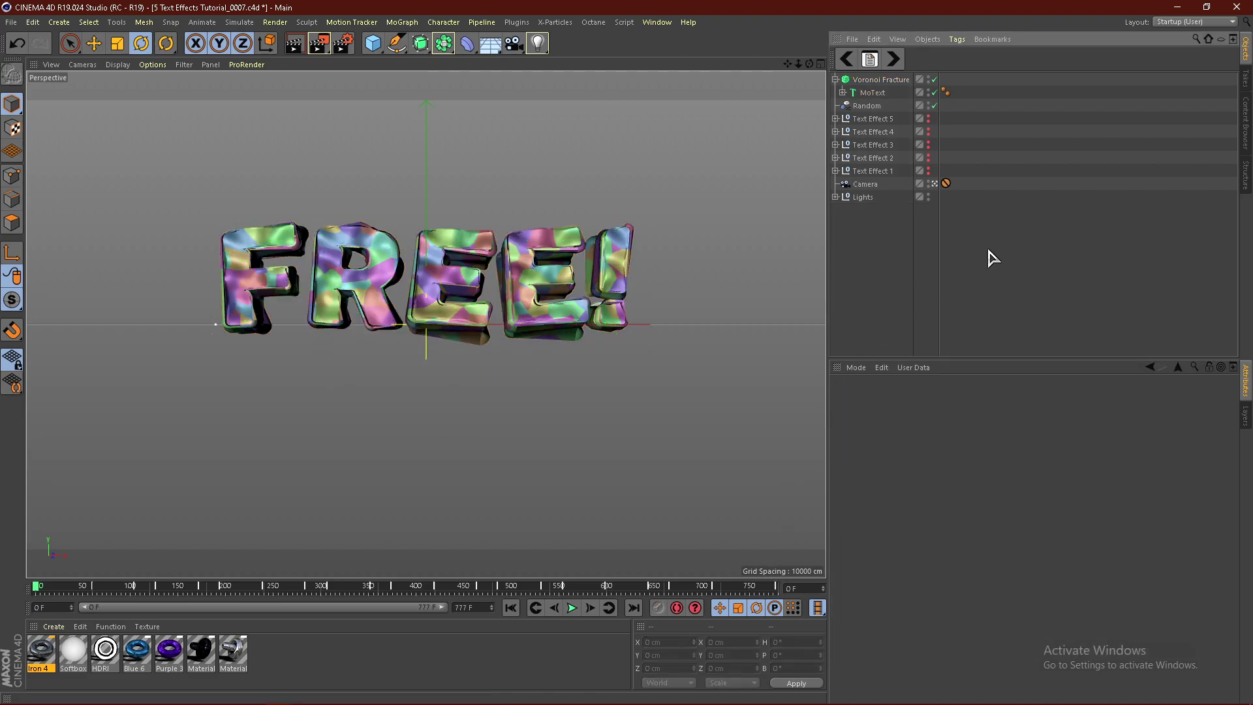
Look through the scene Camera, then add Camera.1 at zero position and rotation.
left_click(935, 183)
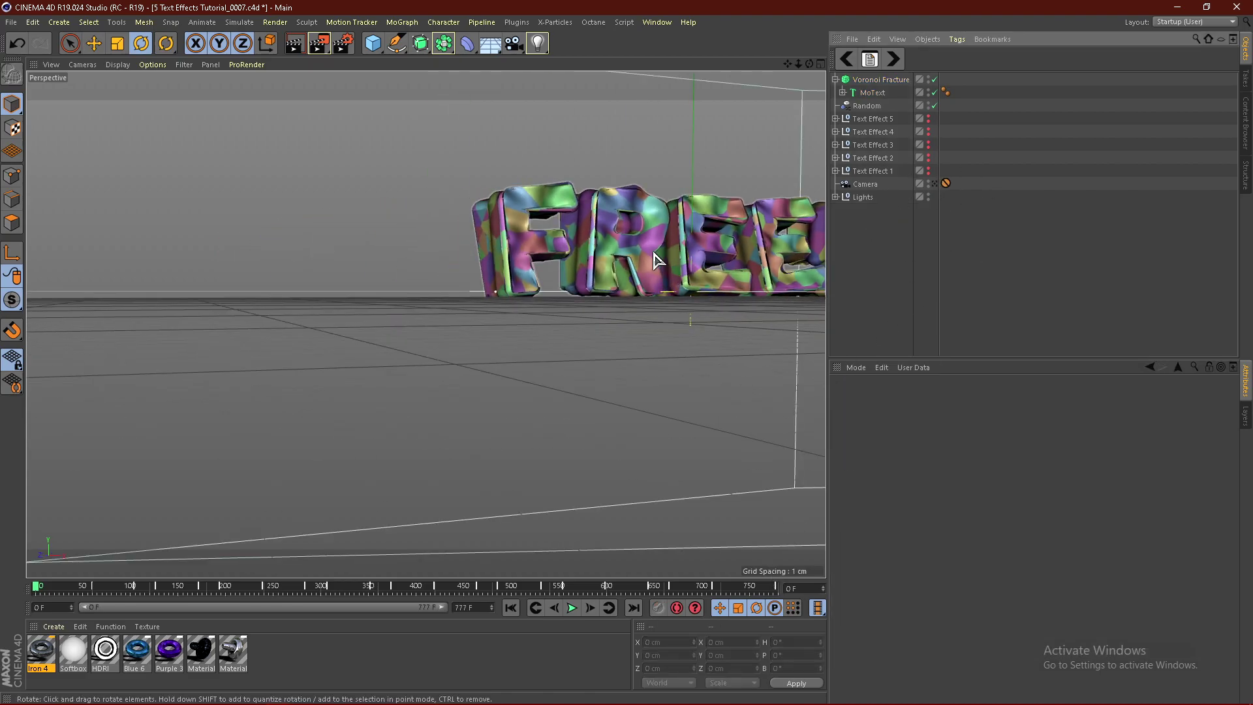
left_click_drag(546, 288, 330, 249, "alt")
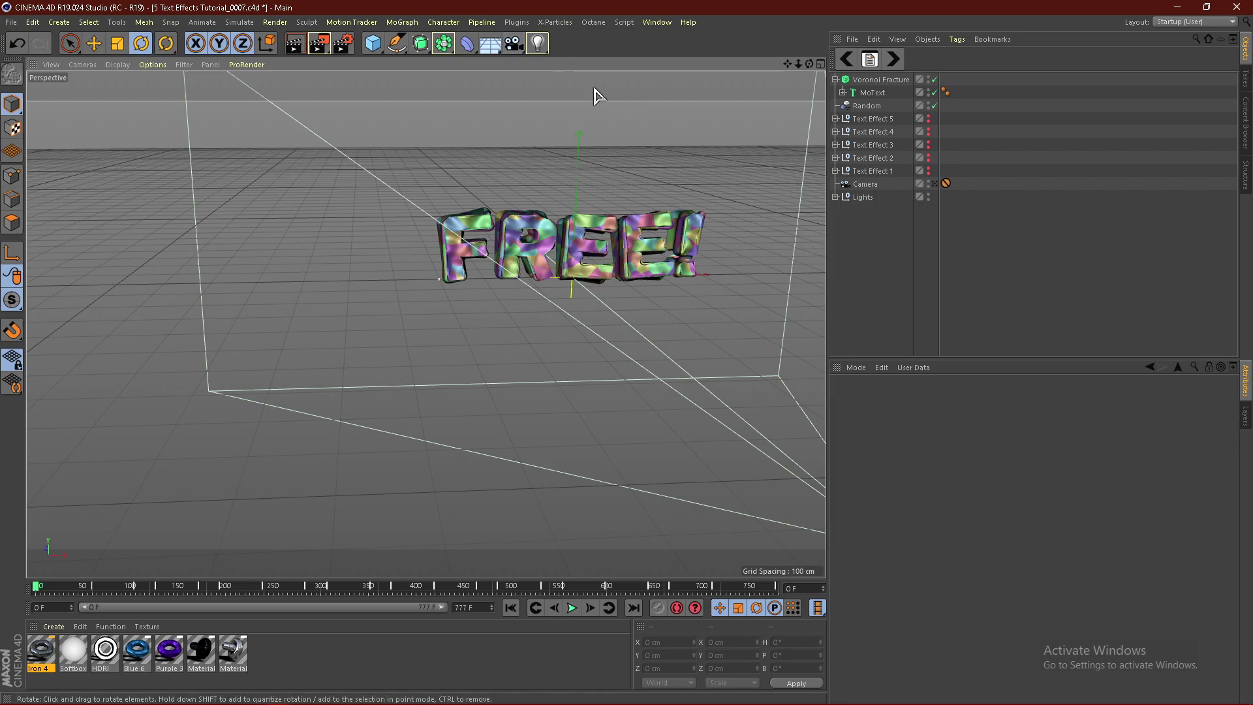
left_click(514, 44)
left_click(902, 397)
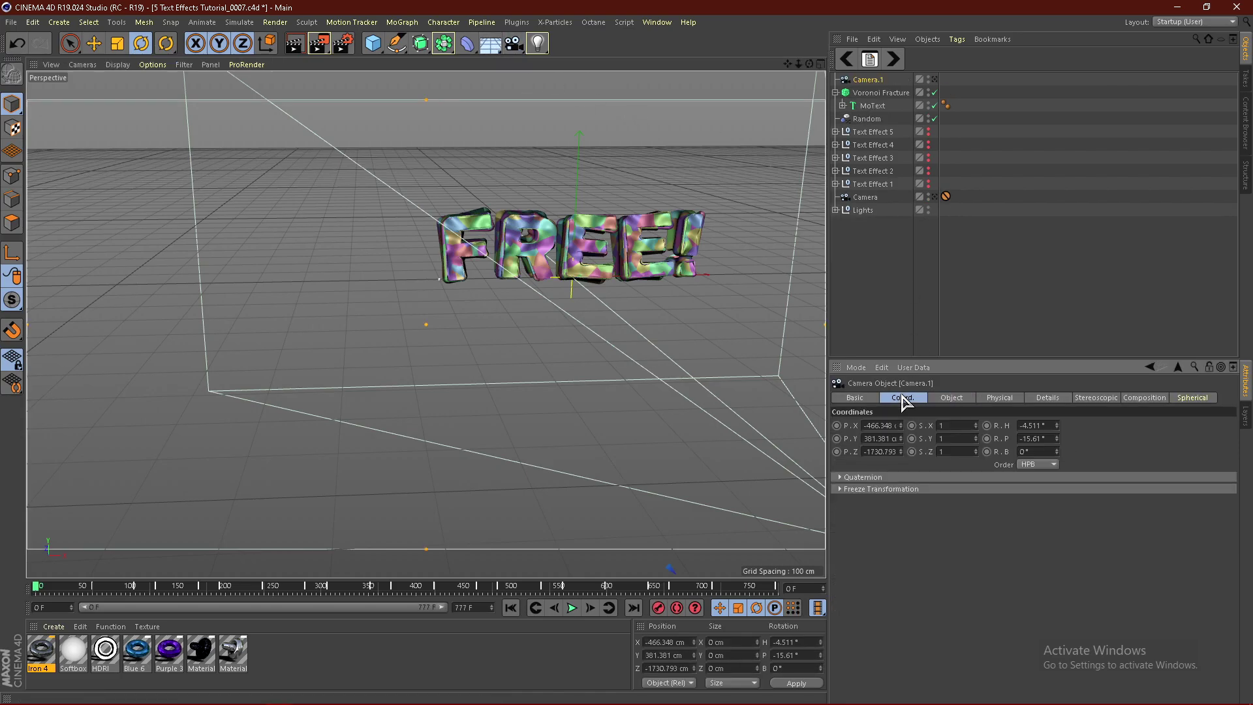
type("0")
key("Tab")
type("0")
key("Tab")
key("Tab")
key("Tab")
type("0")
key("Tab")
type("0")
key("Return")
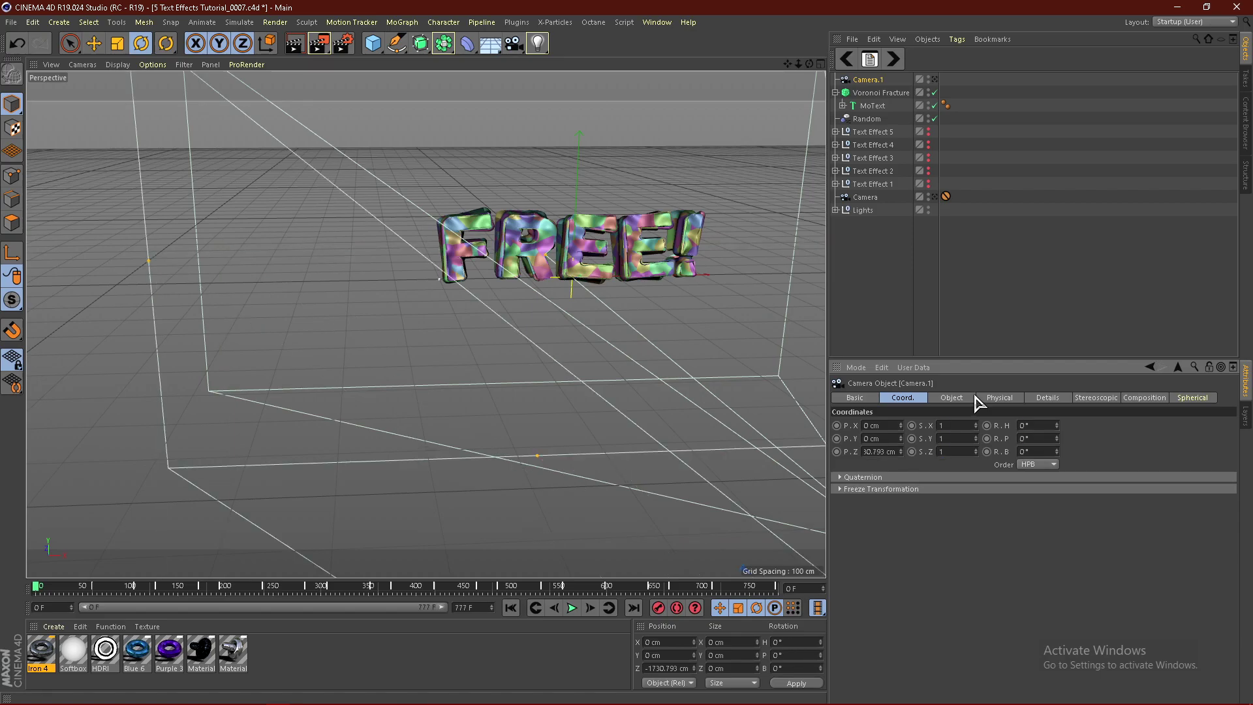
View through Camera.1, move it closer to the text, and lock it with a Protection tag.
left_click(928, 194)
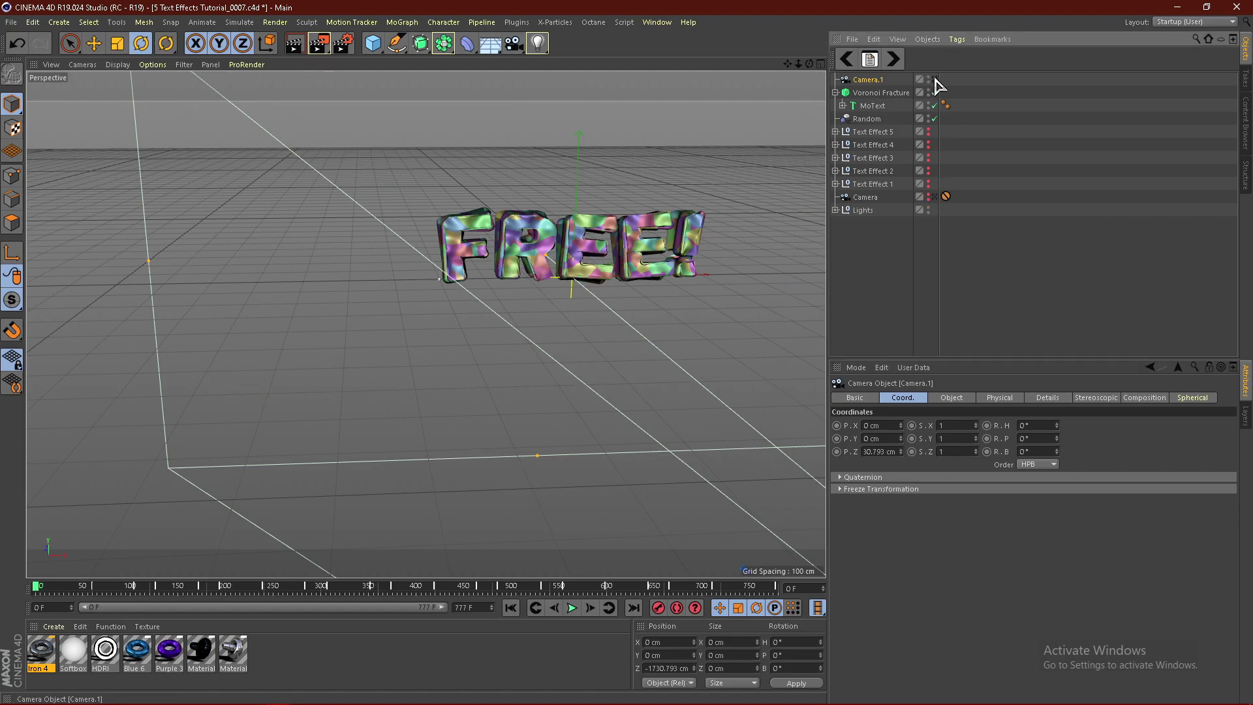
left_click(935, 79)
left_click_drag(904, 453, 920, 453)
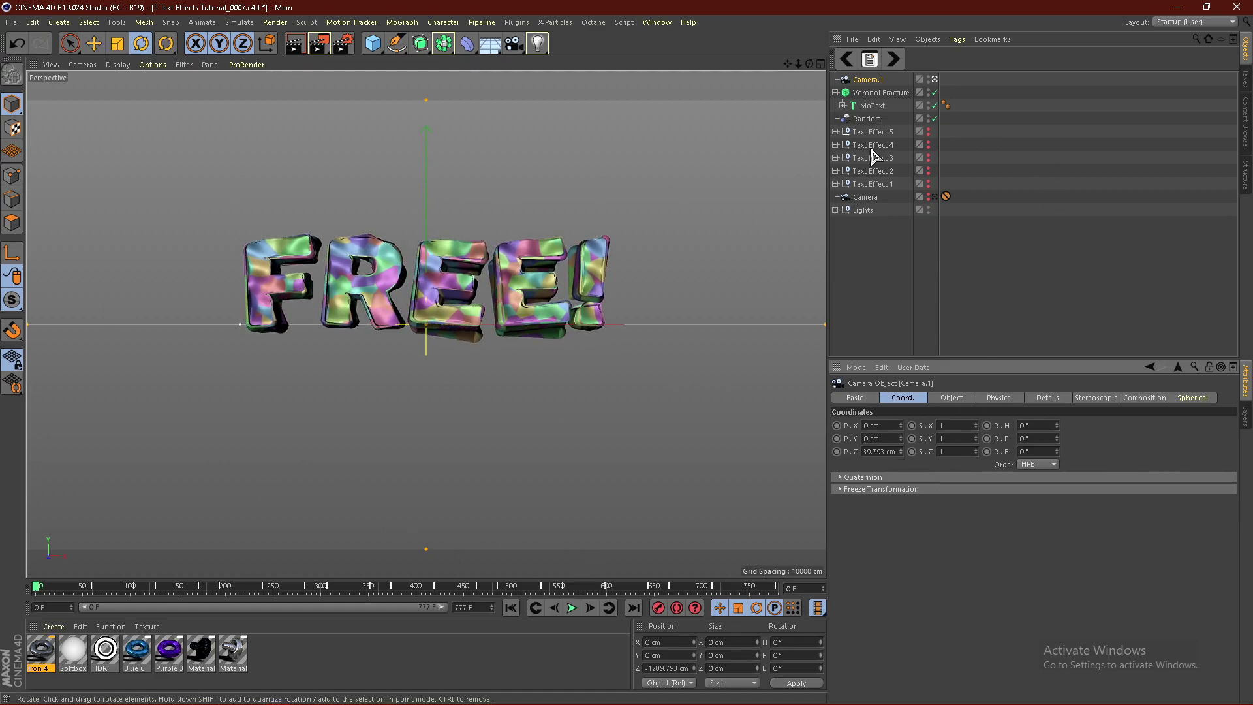
right_click(875, 84)
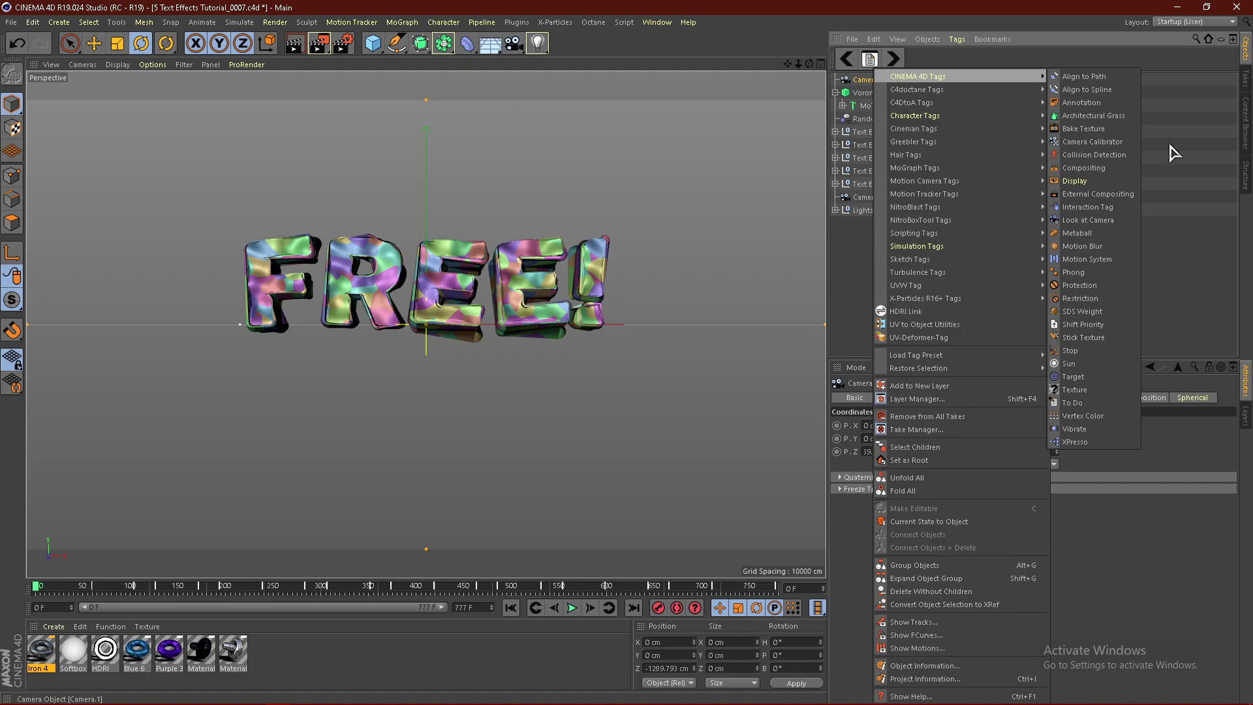
left_click(1091, 285)
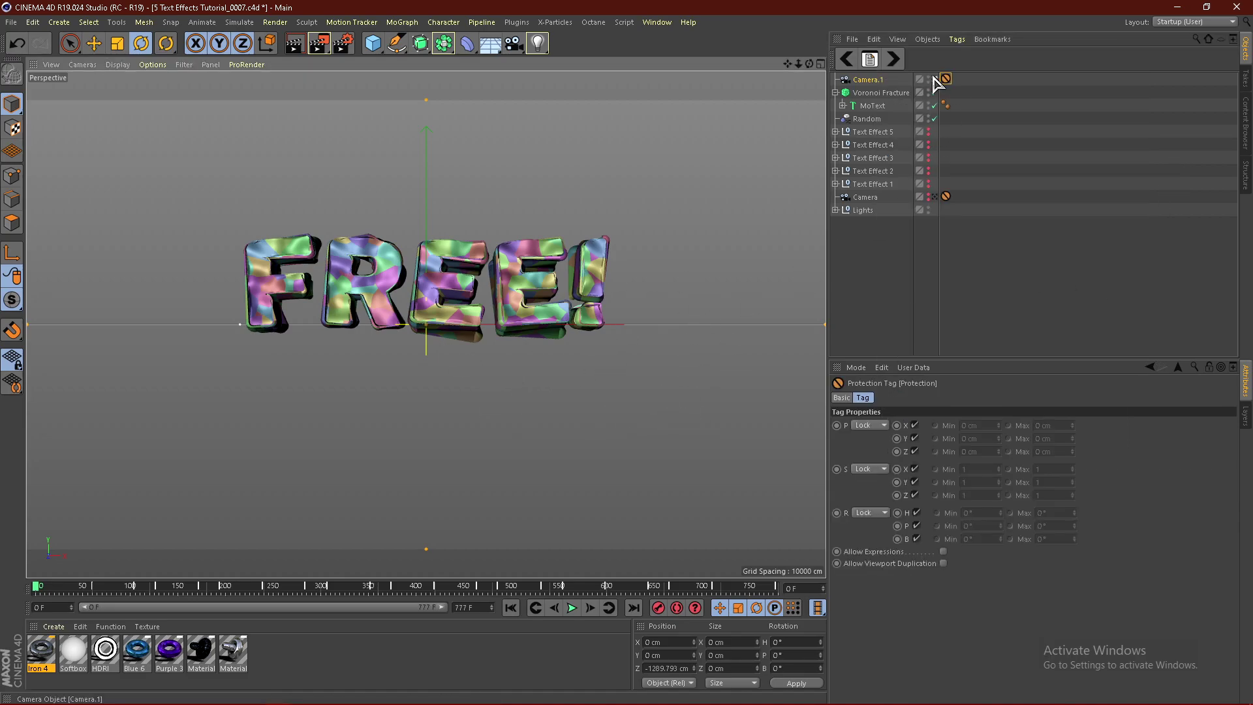
Delete Camera.1 and return to viewing through the original scene Camera.
left_click_drag(522, 294, 450, 385, "alt")
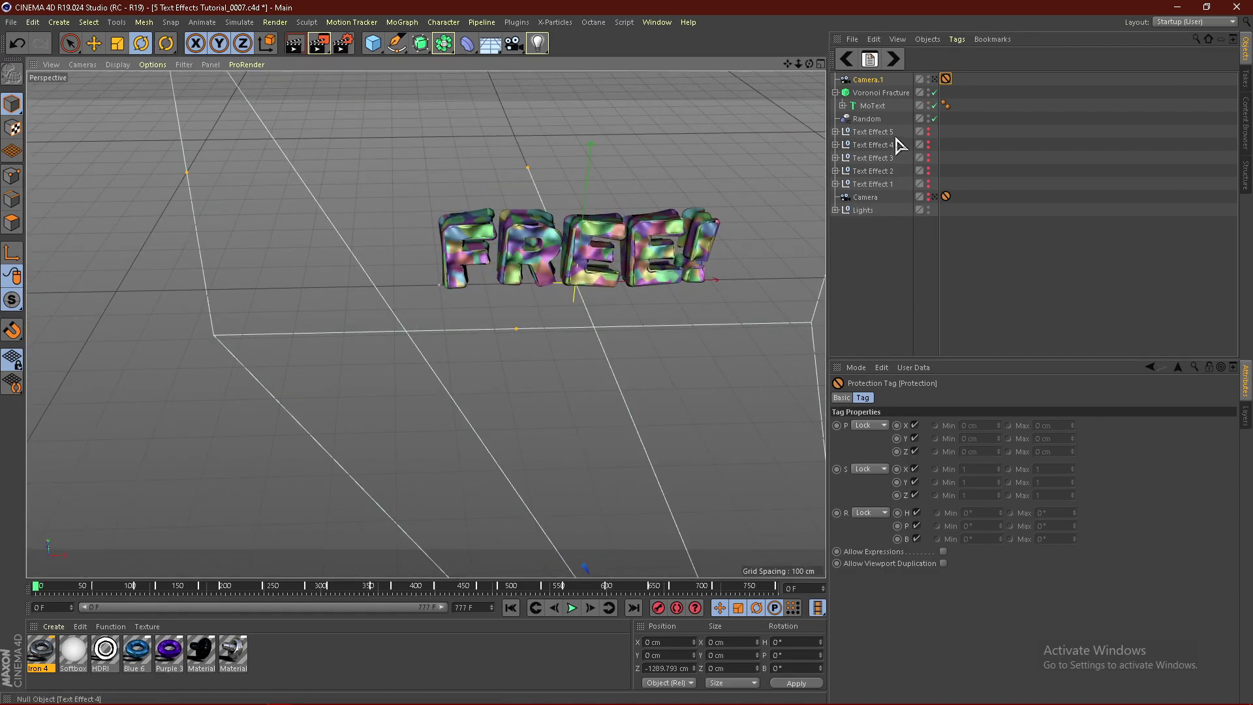
left_click(880, 94)
left_click(872, 80)
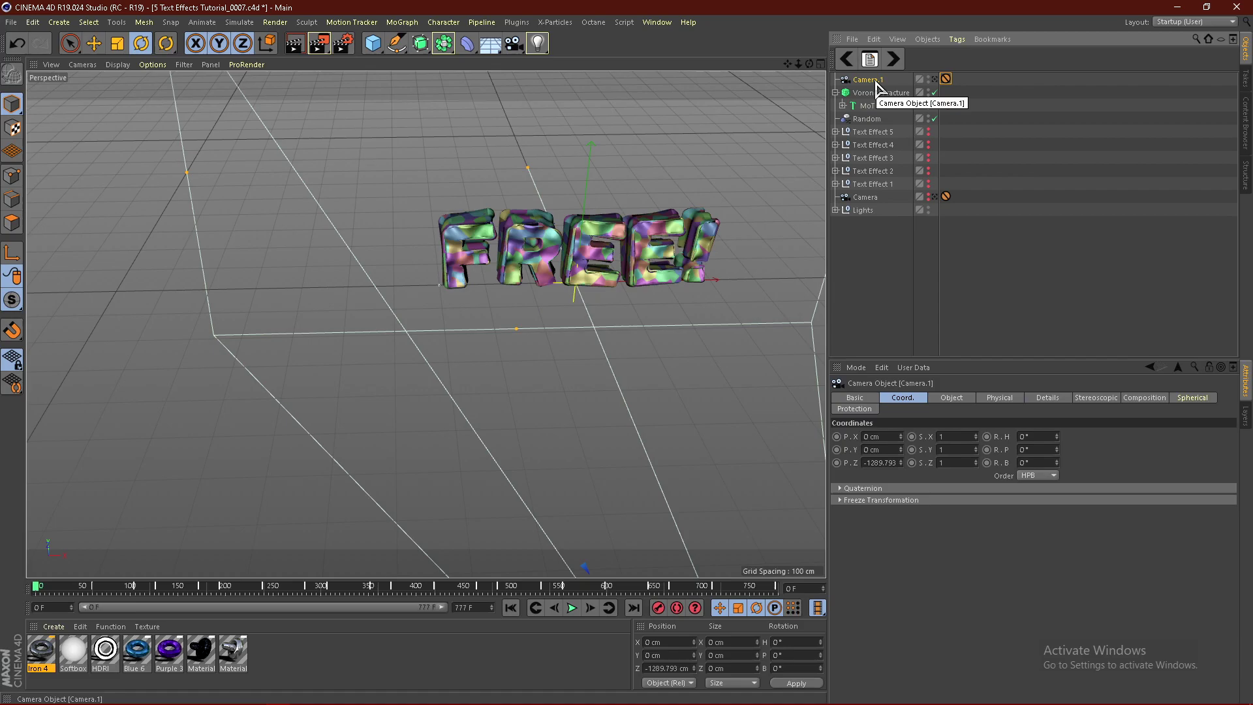
key("Delete")
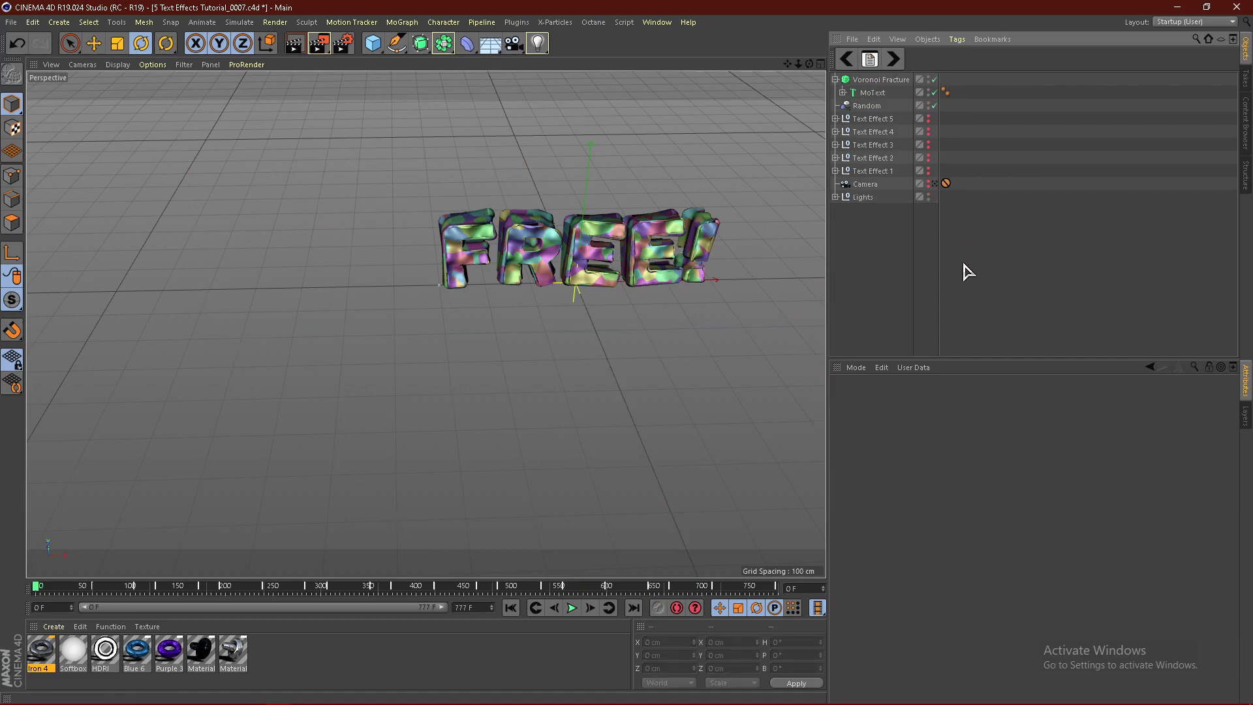
left_click(938, 184)
left_click(934, 184)
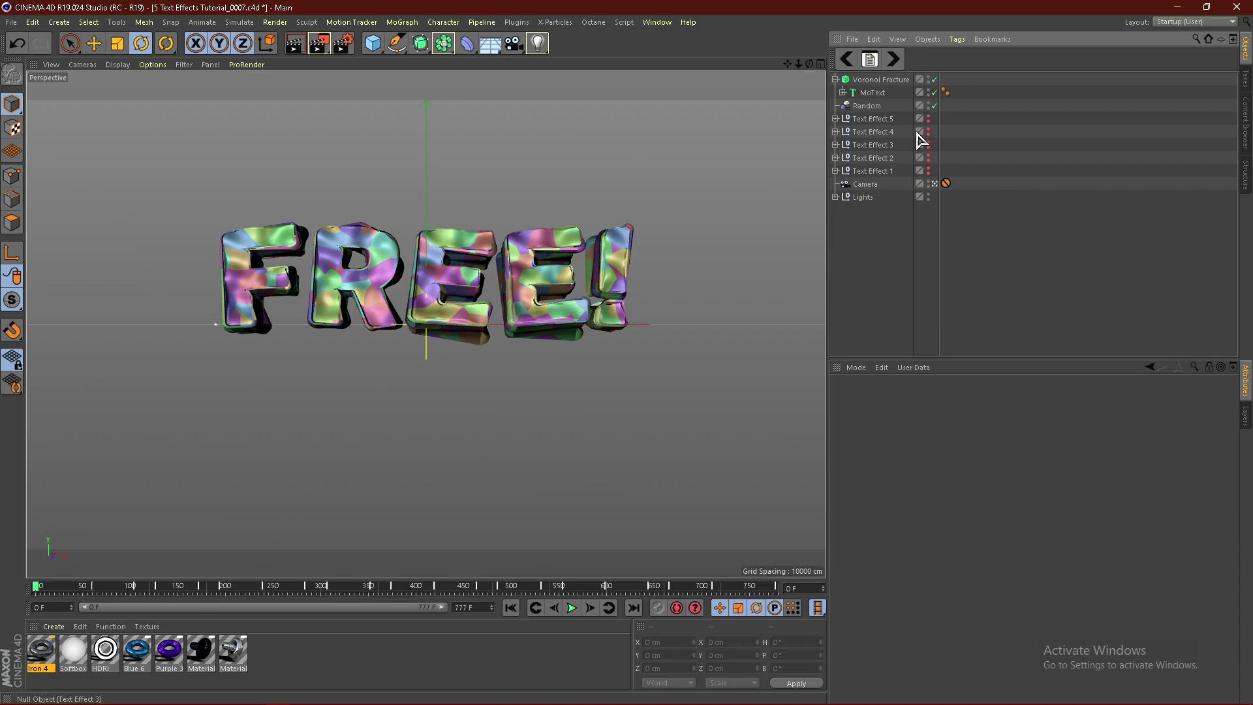
Move the Voronoi Fracture down to about -45.8 cm on Y.
left_click(881, 80)
left_click(836, 79)
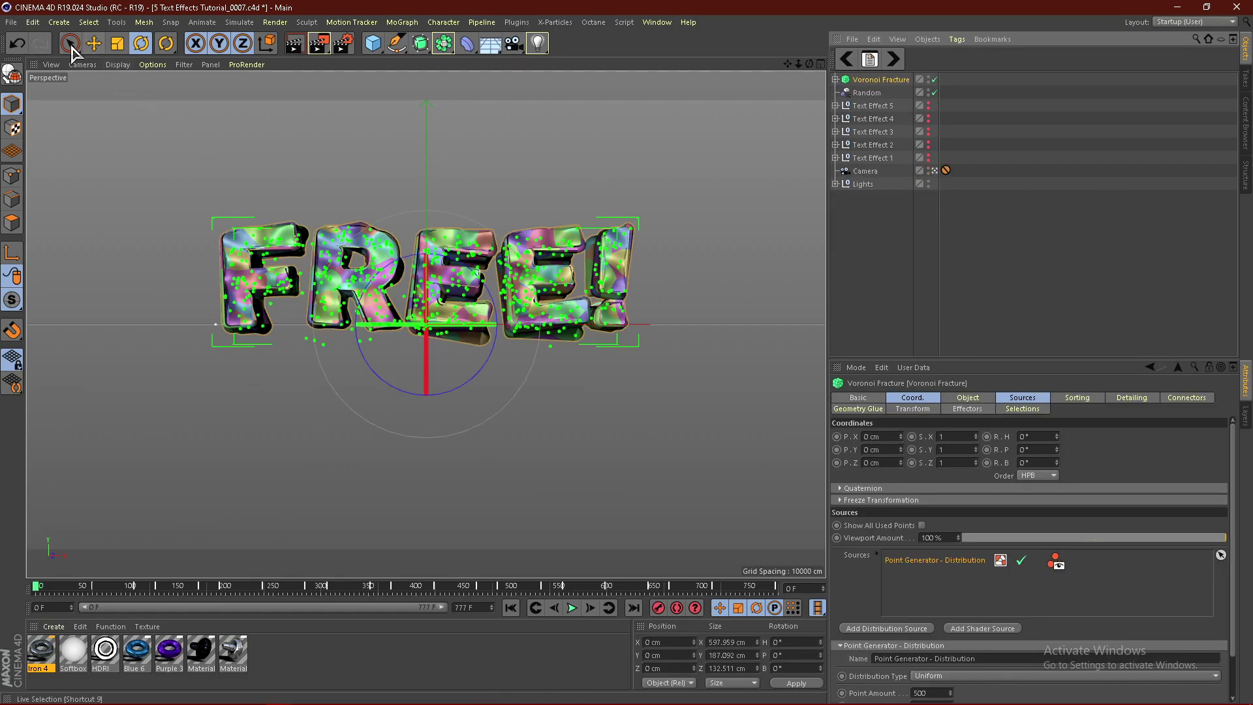
left_click(94, 43)
left_click_drag(425, 216, 419, 248)
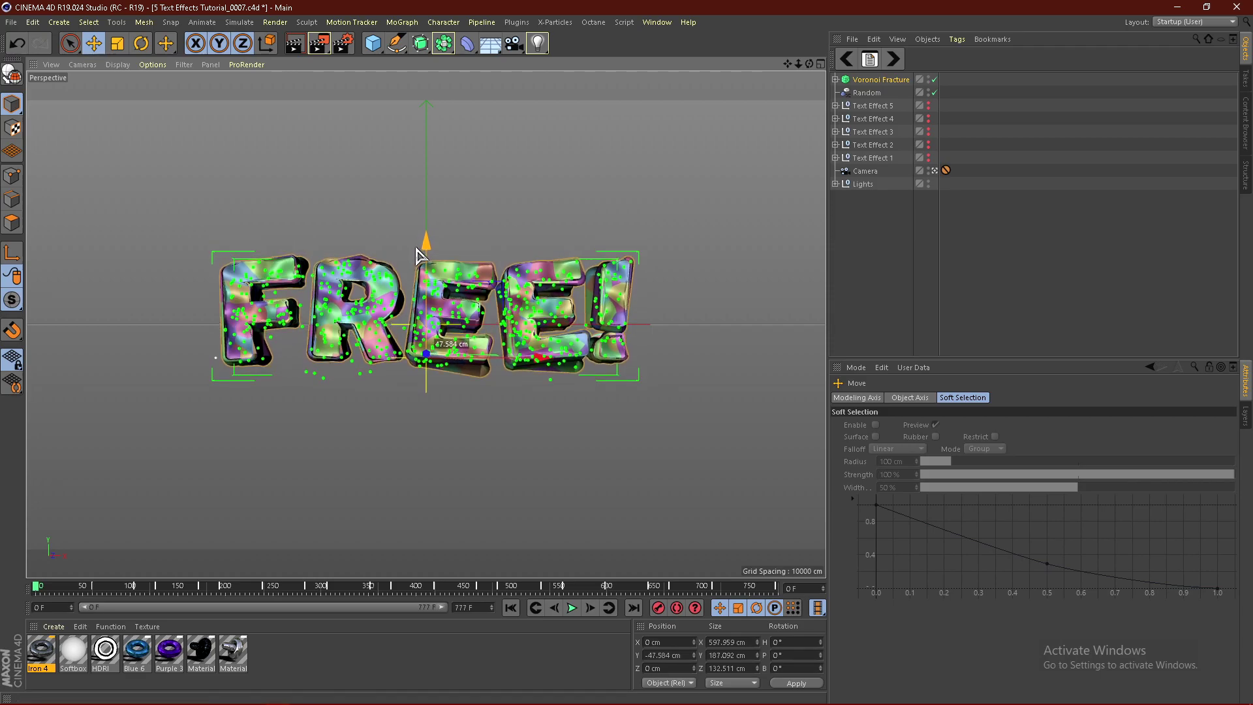
left_click(840, 285)
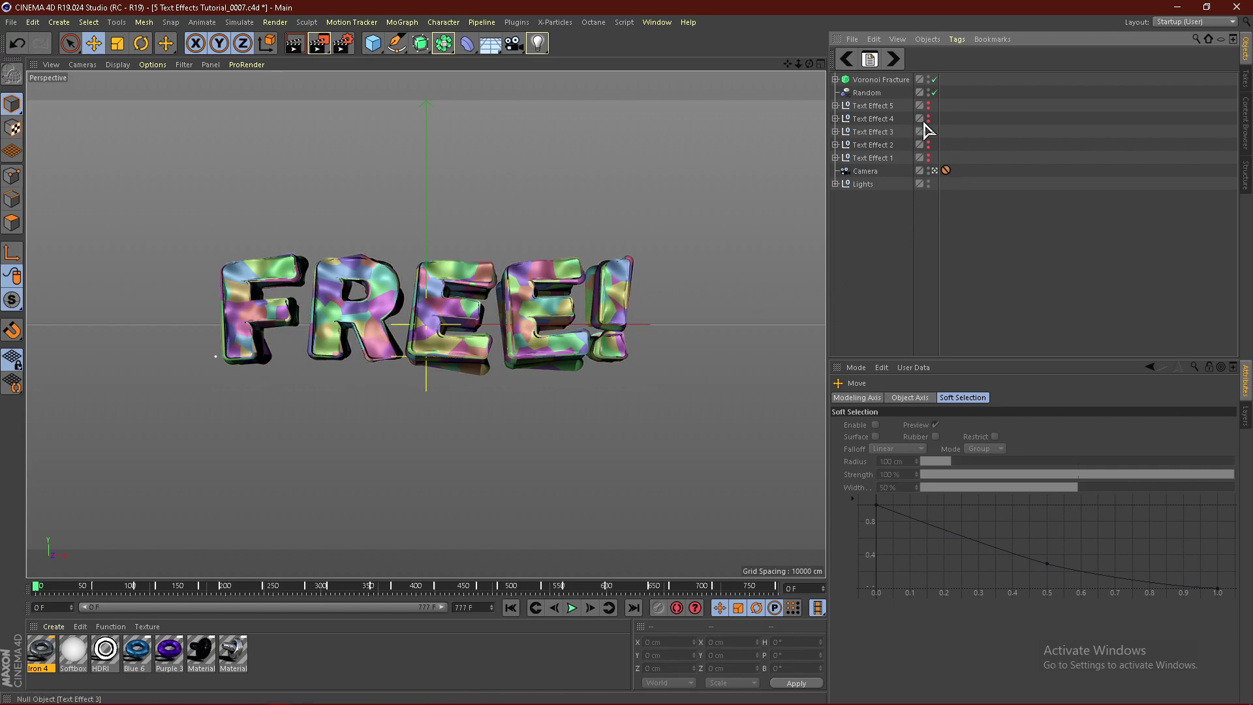
Add a Random effector to the selected Voronoi Fracture.
left_click(841, 82)
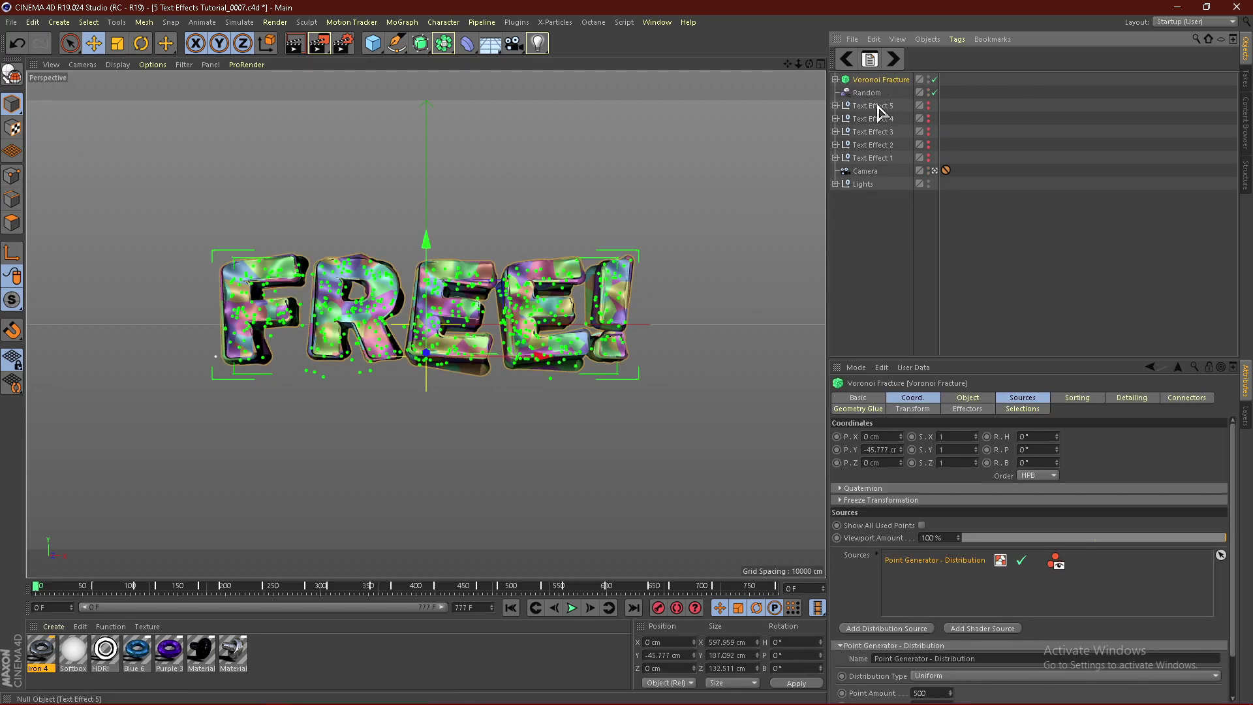
left_click(405, 29)
mouse_move(457, 40)
left_click(556, 165)
Set the new Random effector's strength to 7%.
left_click(935, 400)
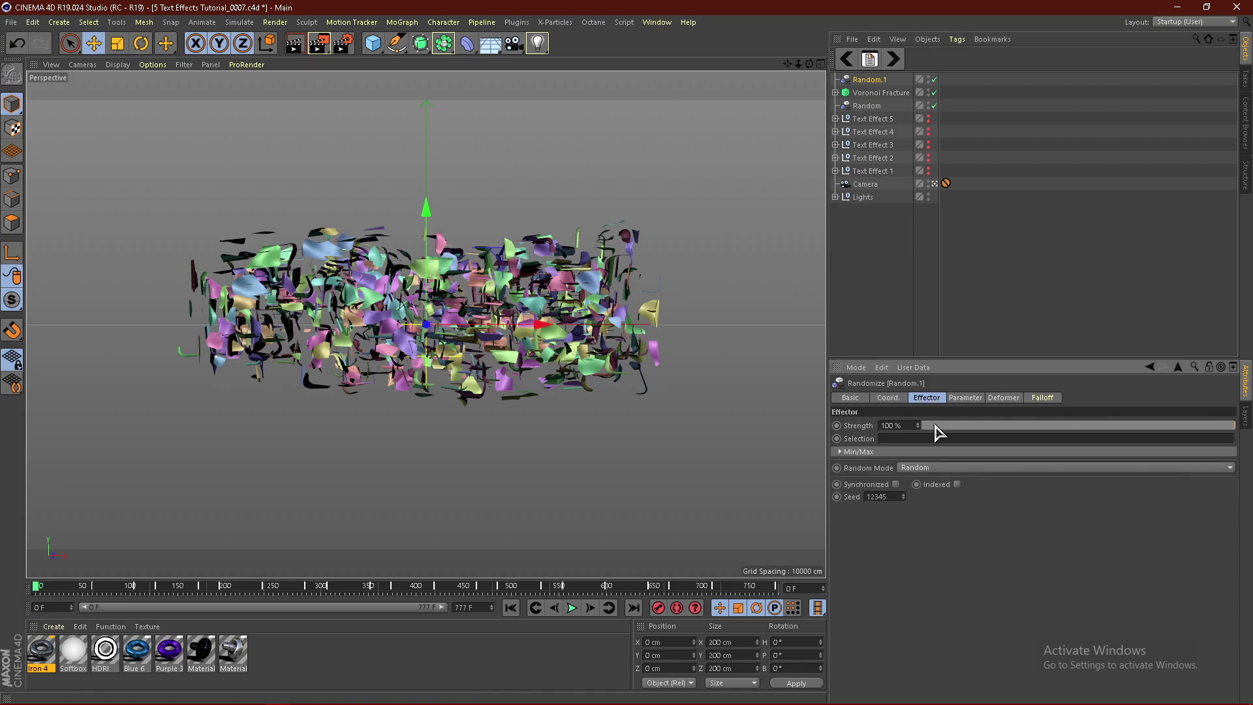
left_click(935, 426)
left_click_drag(937, 425, 944, 426)
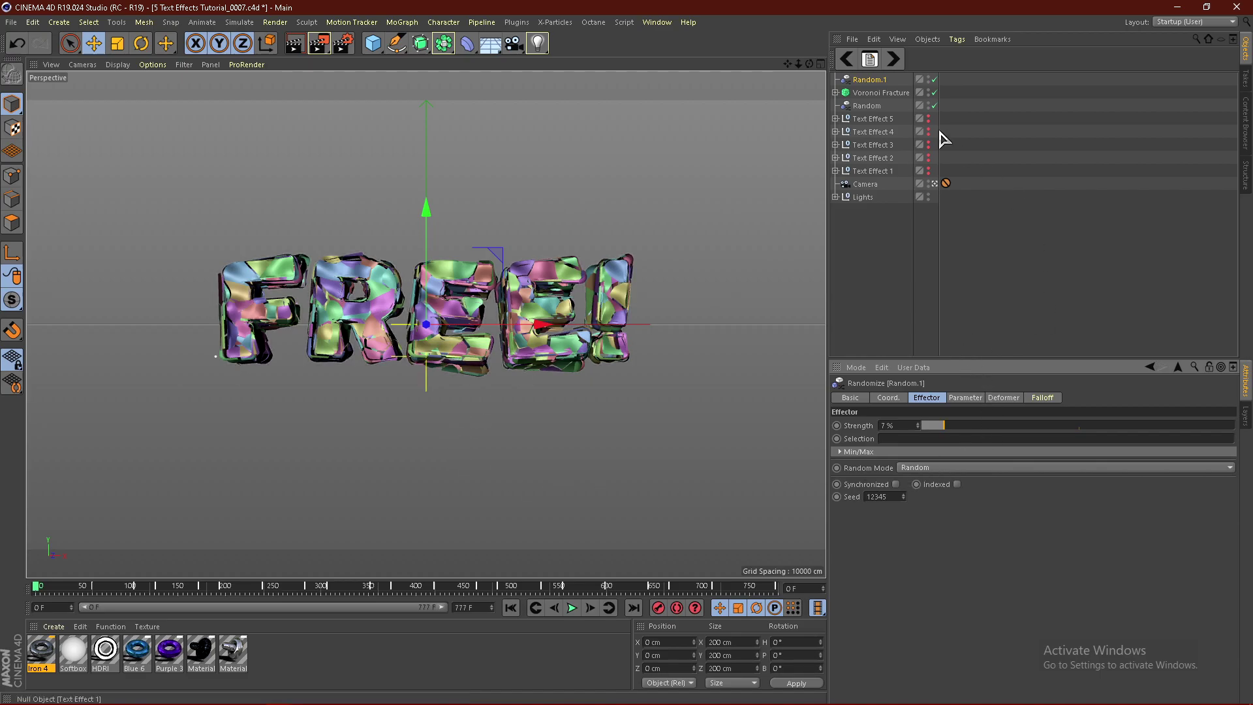
Add a Push Apart effector, test its strength and radius, then delete it.
left_click(889, 93)
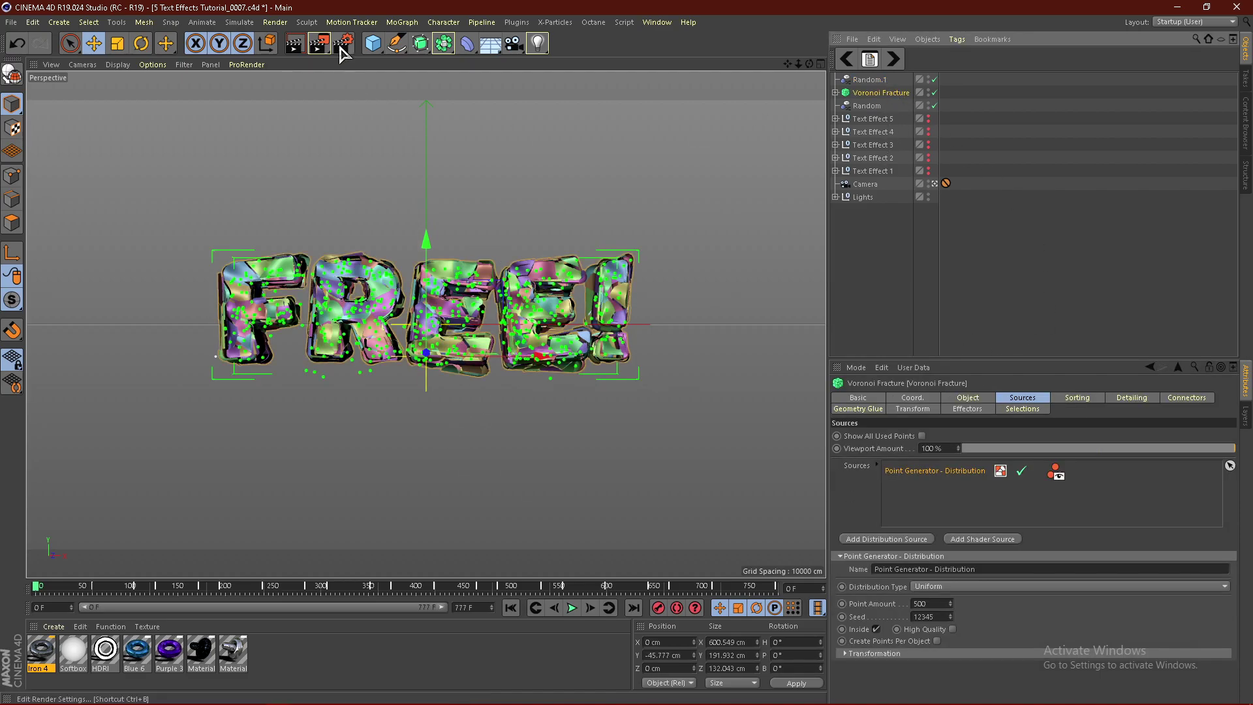
left_click(402, 22)
mouse_move(409, 43)
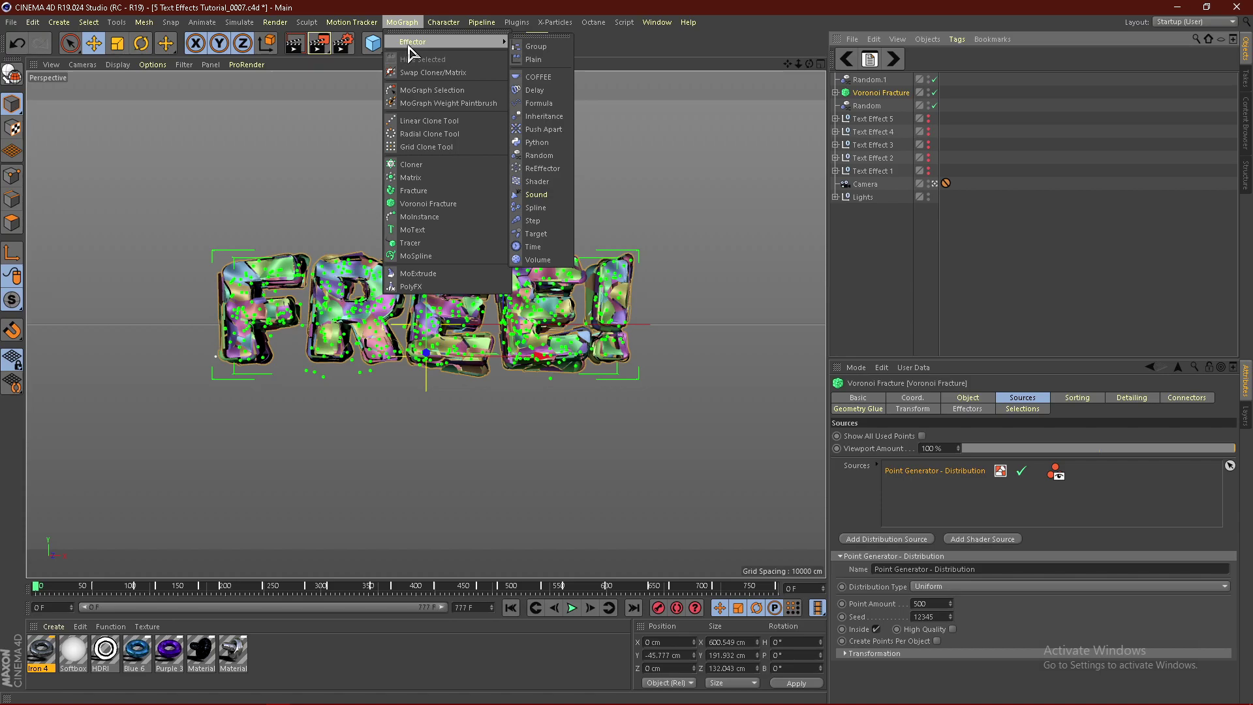
left_click(543, 129)
left_click_drag(982, 425, 937, 435)
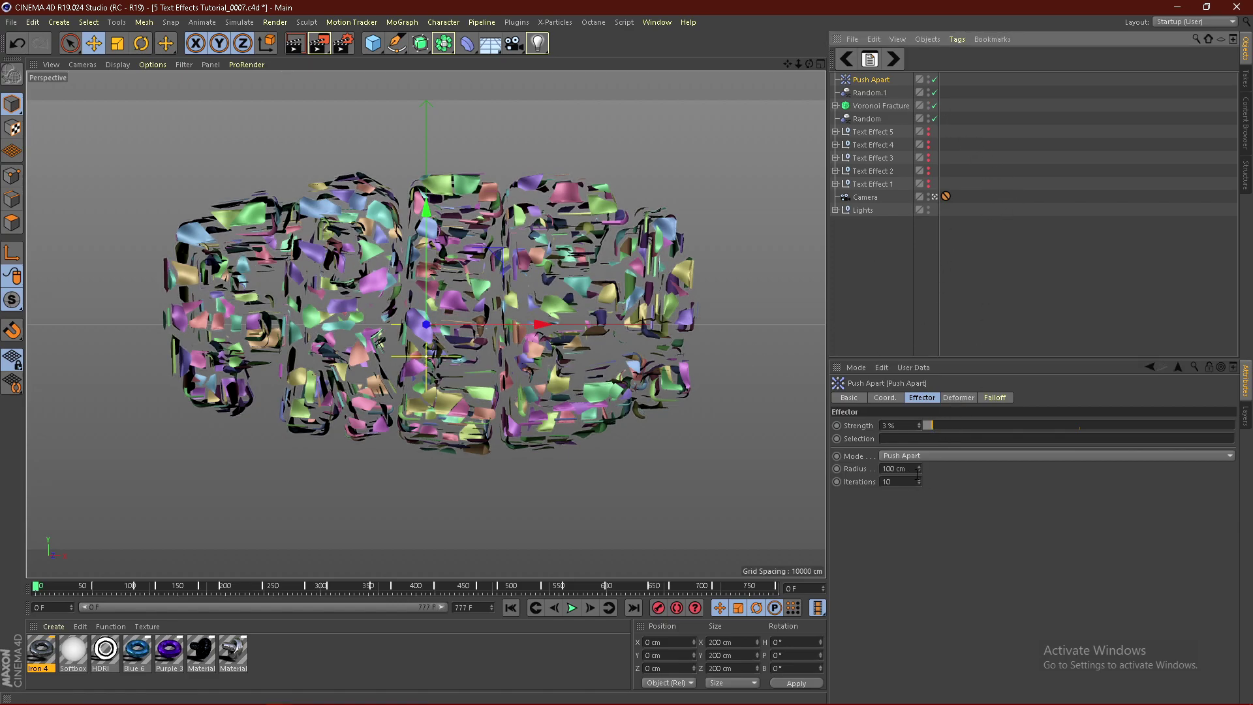
left_click_drag(918, 470, 918, 504)
left_click_drag(995, 425, 841, 437)
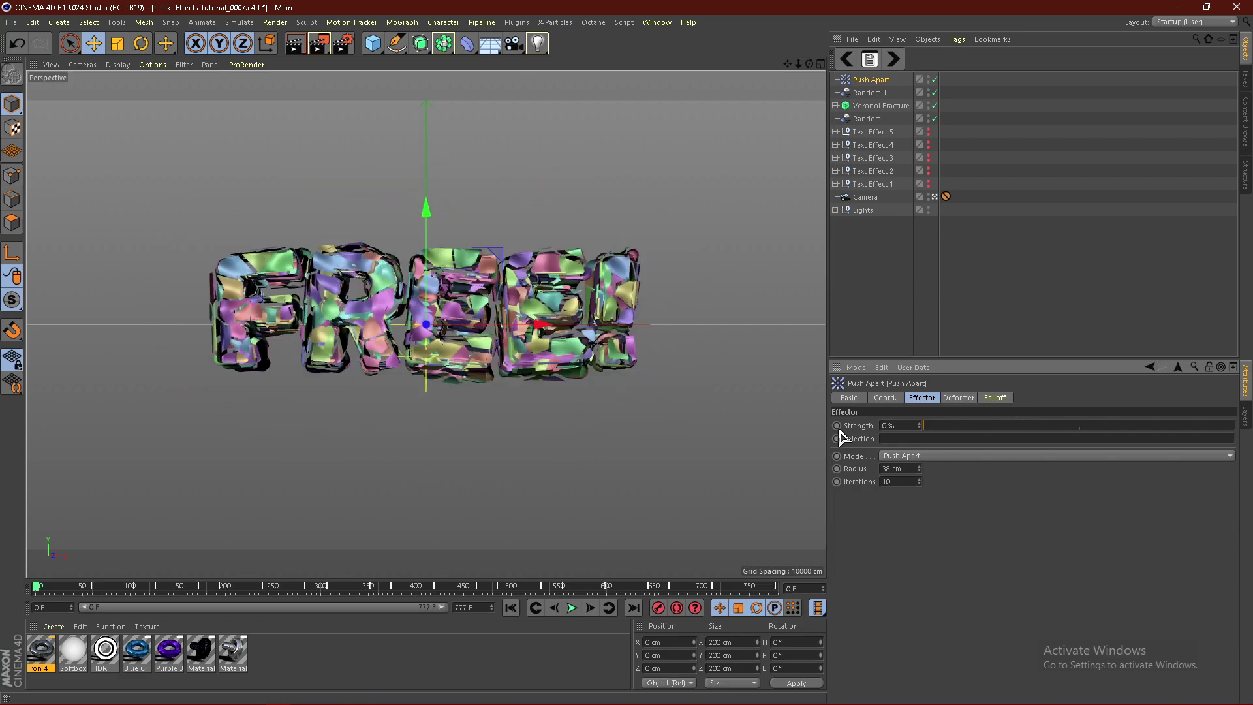
left_click(888, 81)
key("Delete")
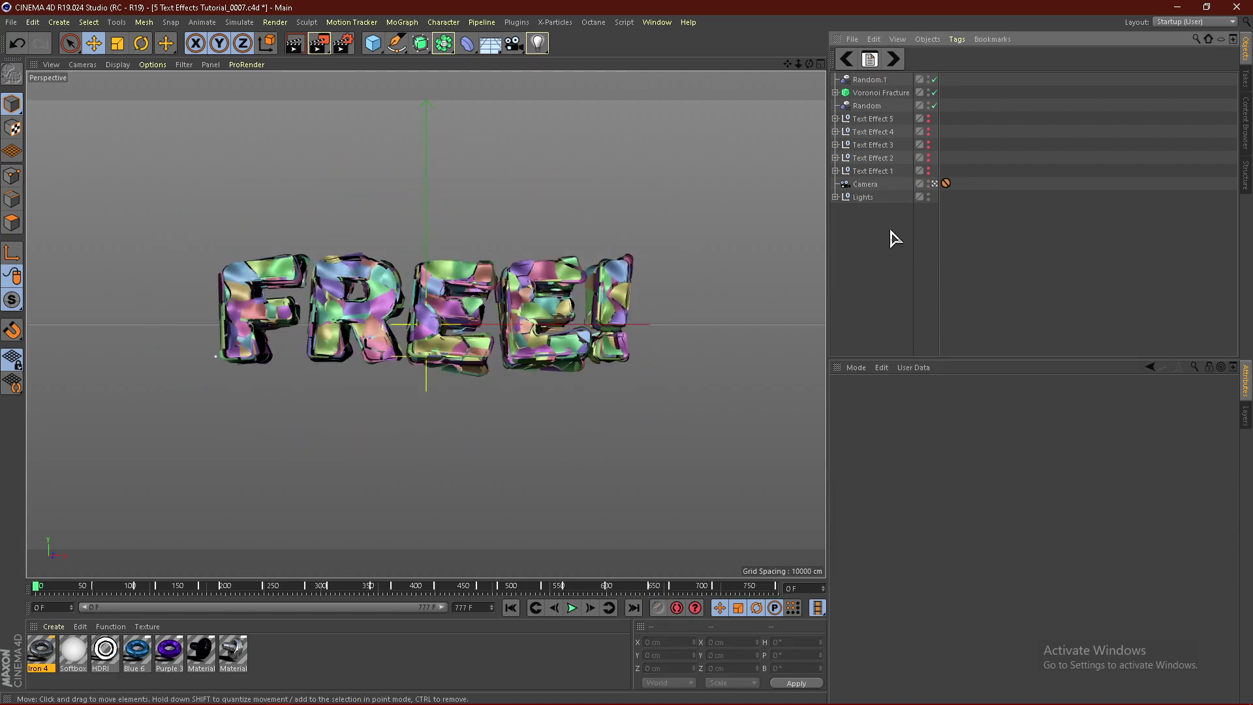
Raise Random.1's strength to 10%.
left_click(881, 79)
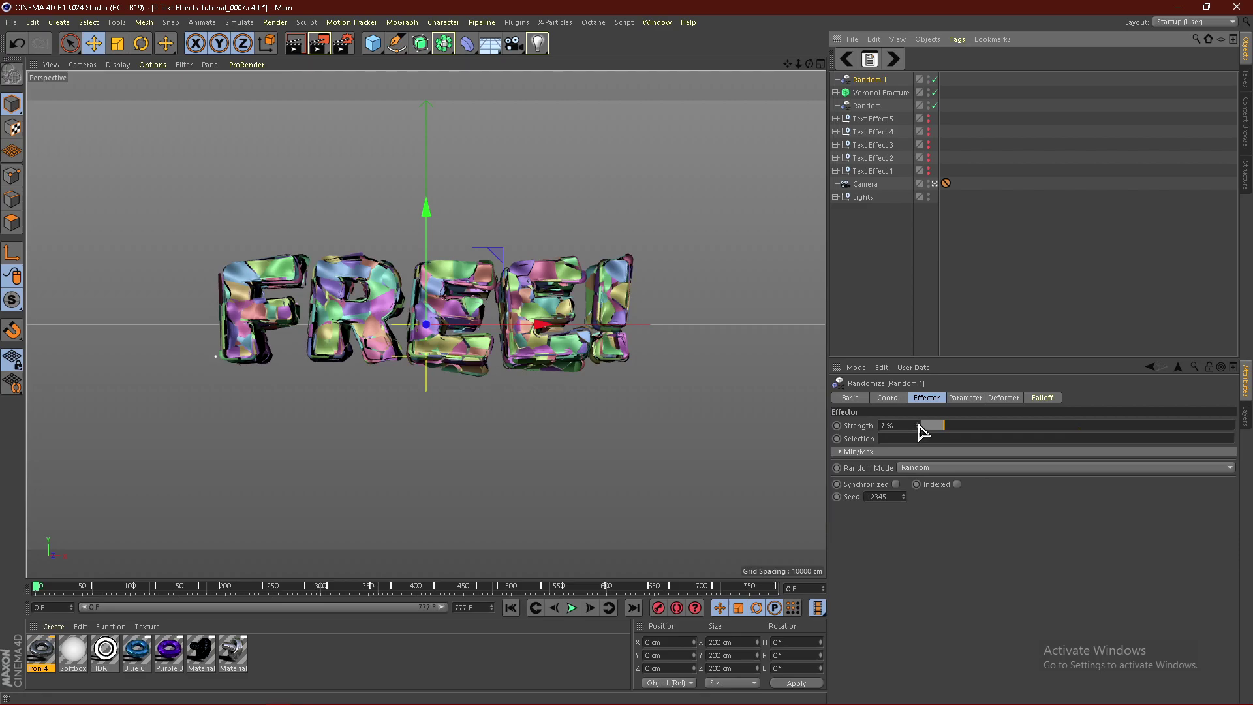
scroll(920, 431, "up", 2)
scroll(920, 431, "up", 1)
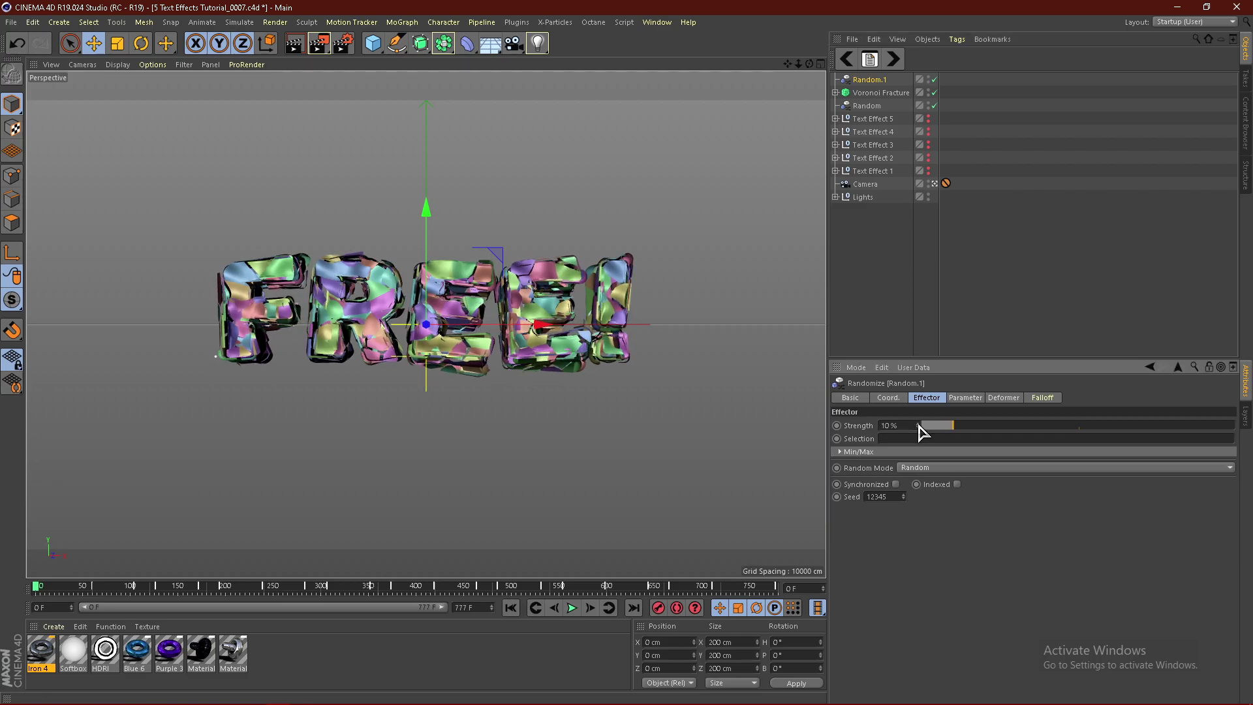
left_click(950, 266)
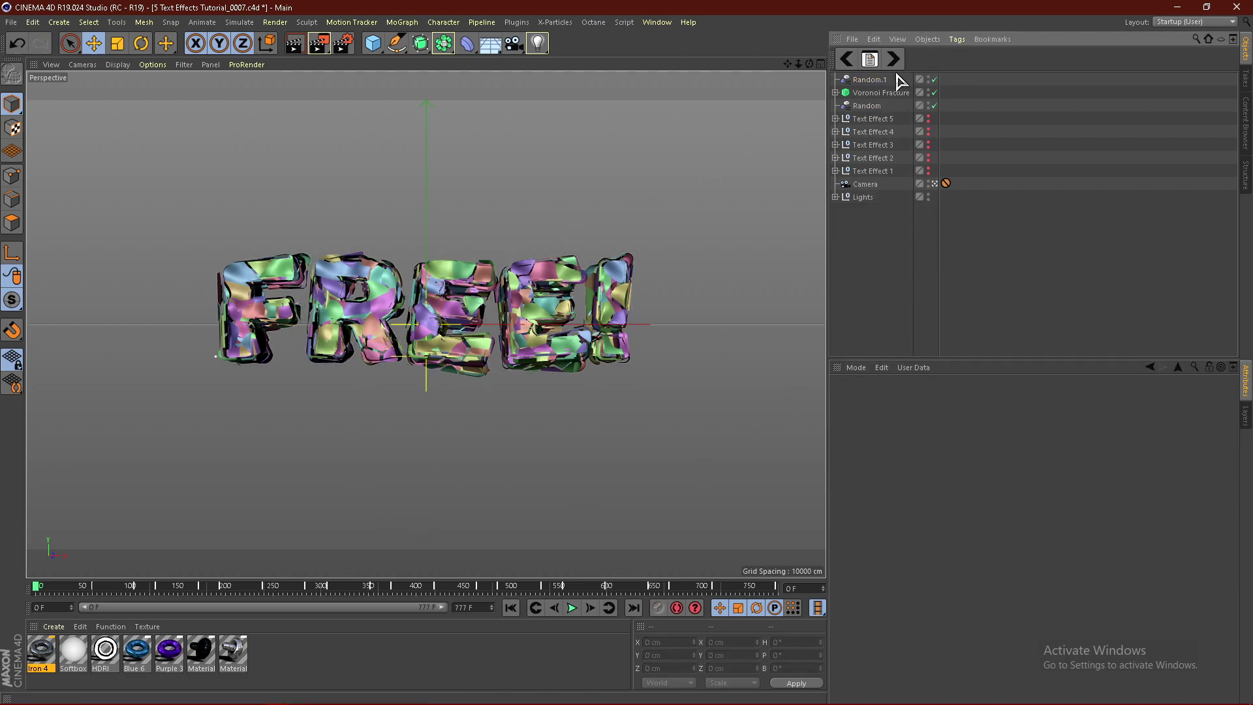
Duplicate the Voronoi Fracture, move Random.1 to the top of the list, and save.
left_click(878, 94)
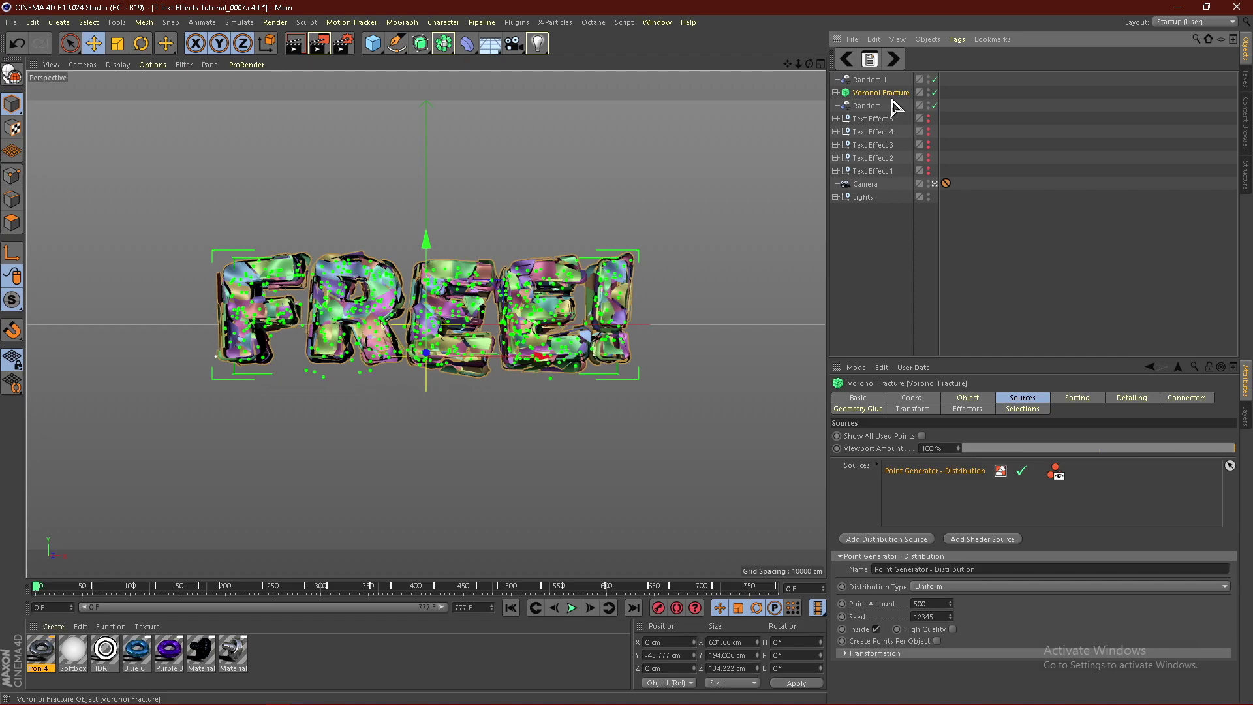
key("ctrl+c")
key("ctrl+v")
left_click_drag(883, 96, 877, 76)
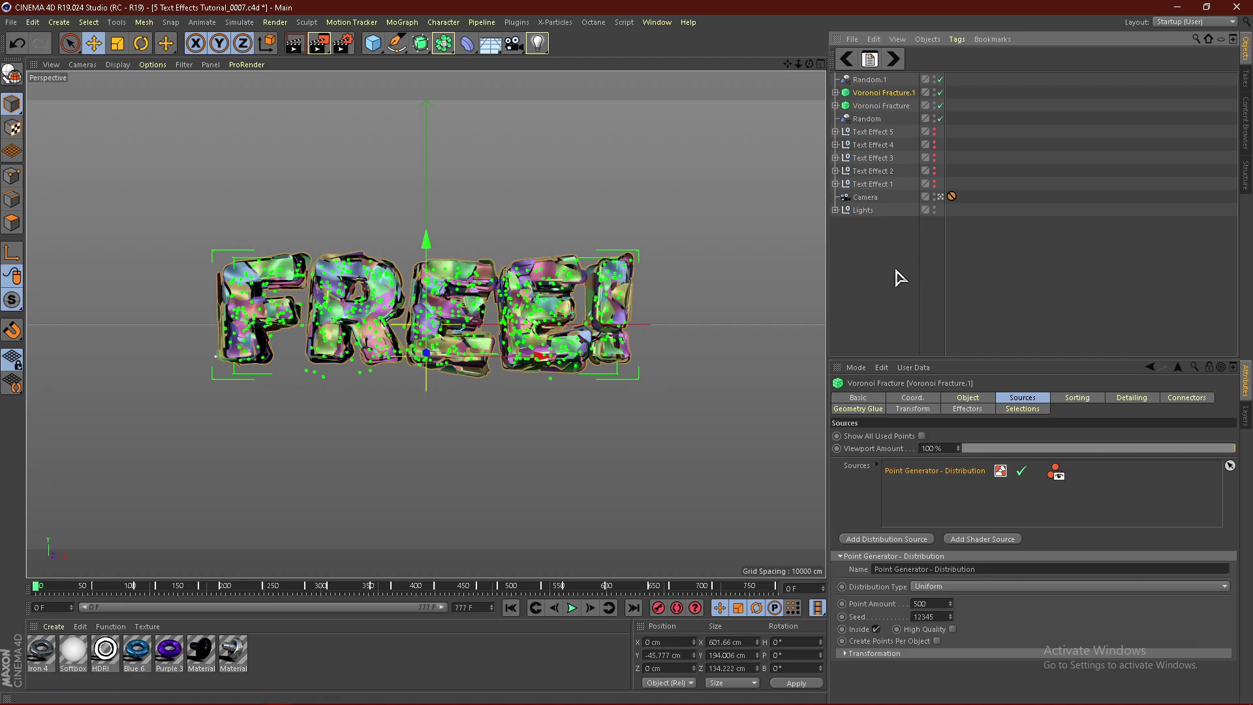
left_click(903, 275)
key("ctrl+s")
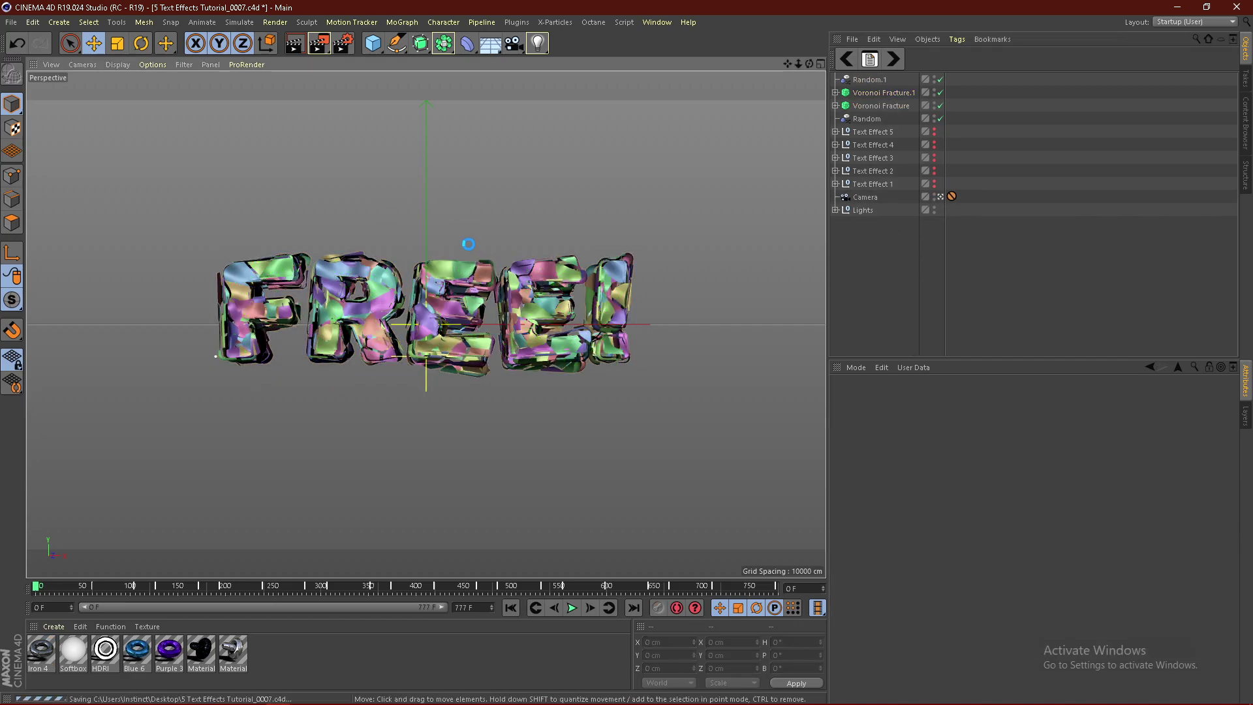
left_click(11, 23)
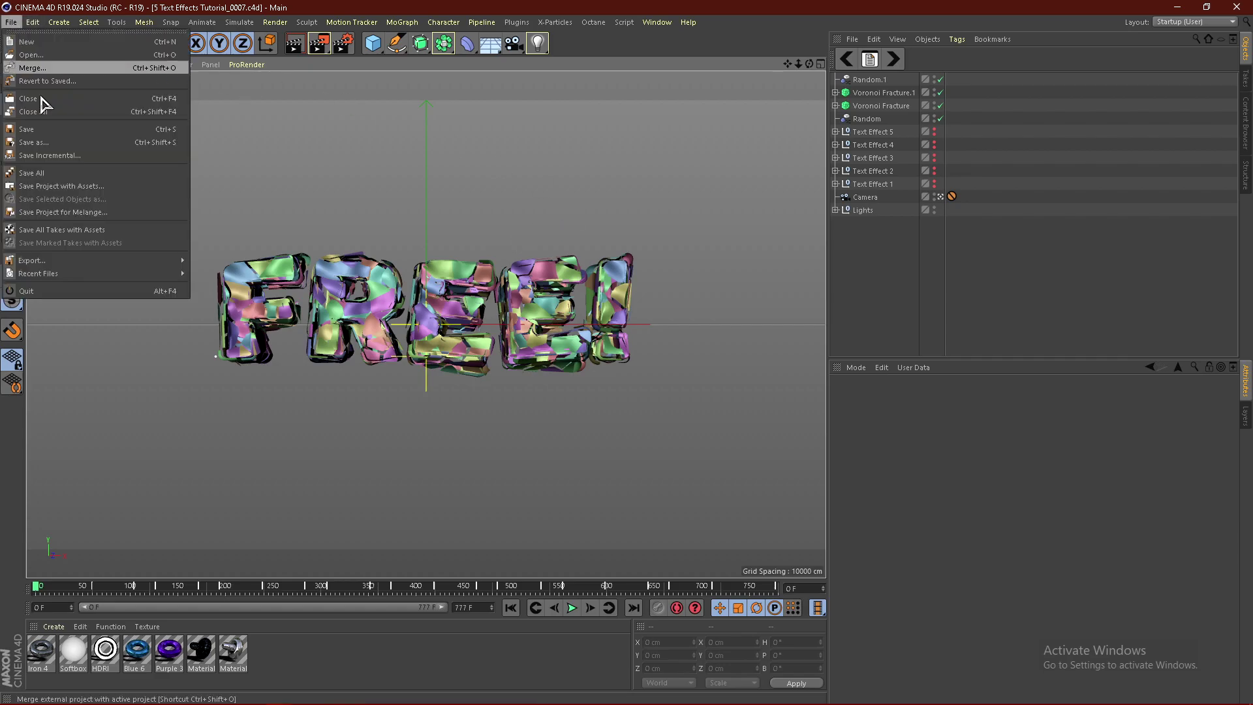
Save the project incrementally as 5 Text Effects Tutorial_0008.c4d, then select Voronoi Fracture.1.
left_click(74, 156)
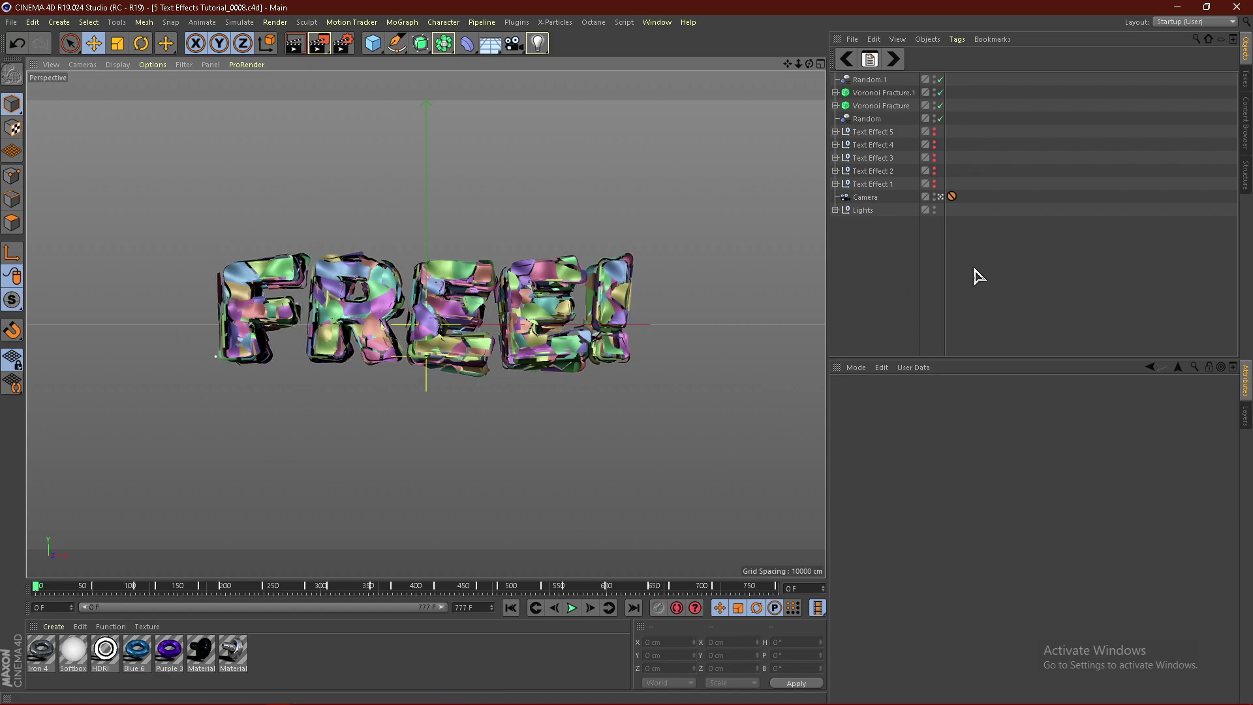
left_click(881, 92)
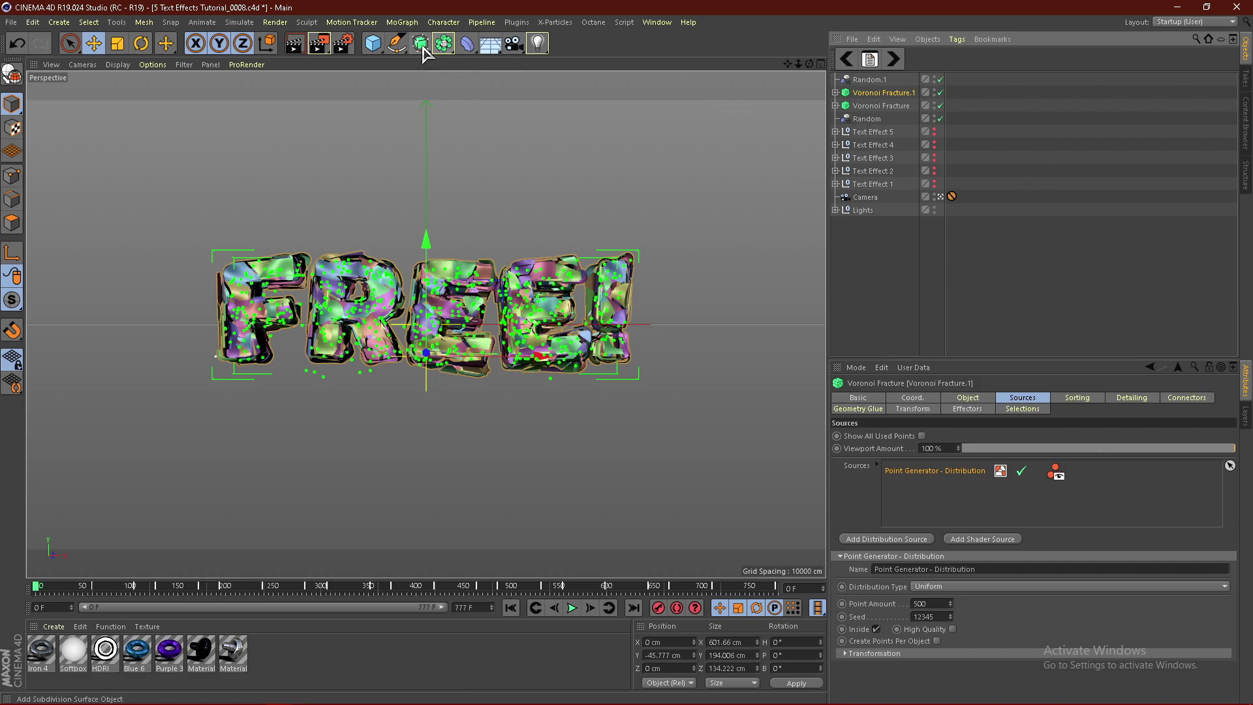
Add an Atom Array and nest Voronoi Fracture.1 under it.
left_click_drag(443, 43, 572, 66)
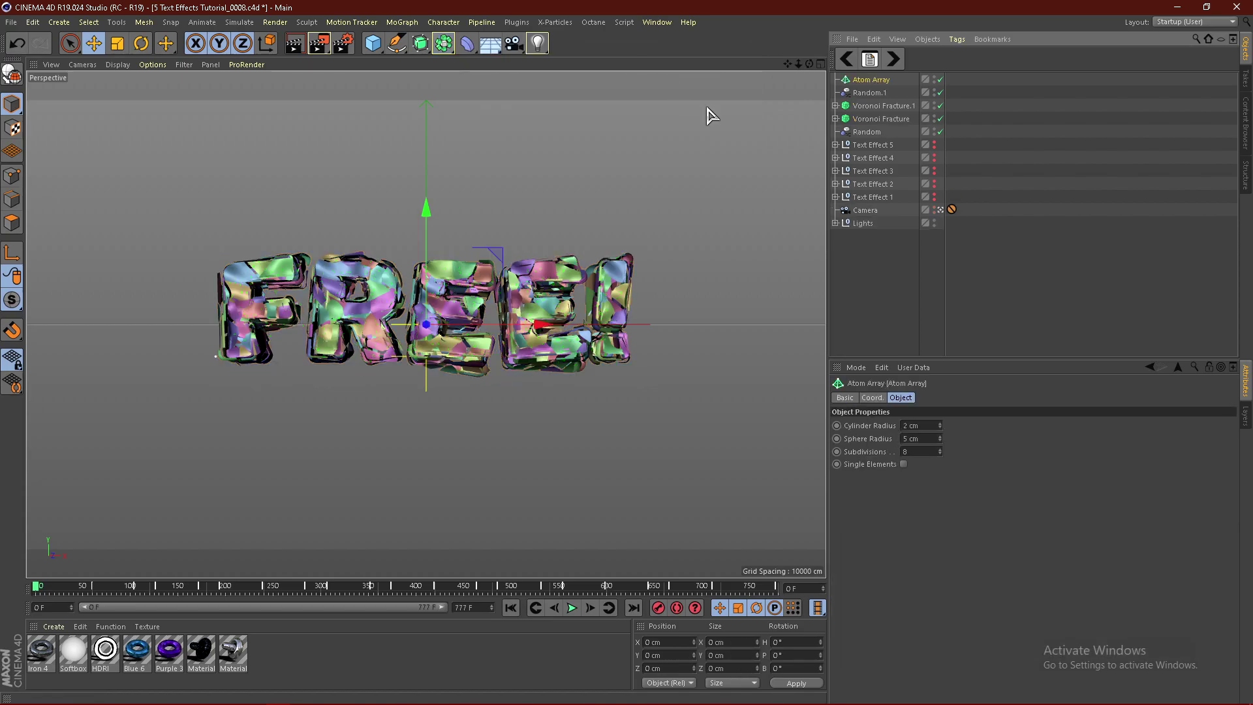
left_click(885, 106)
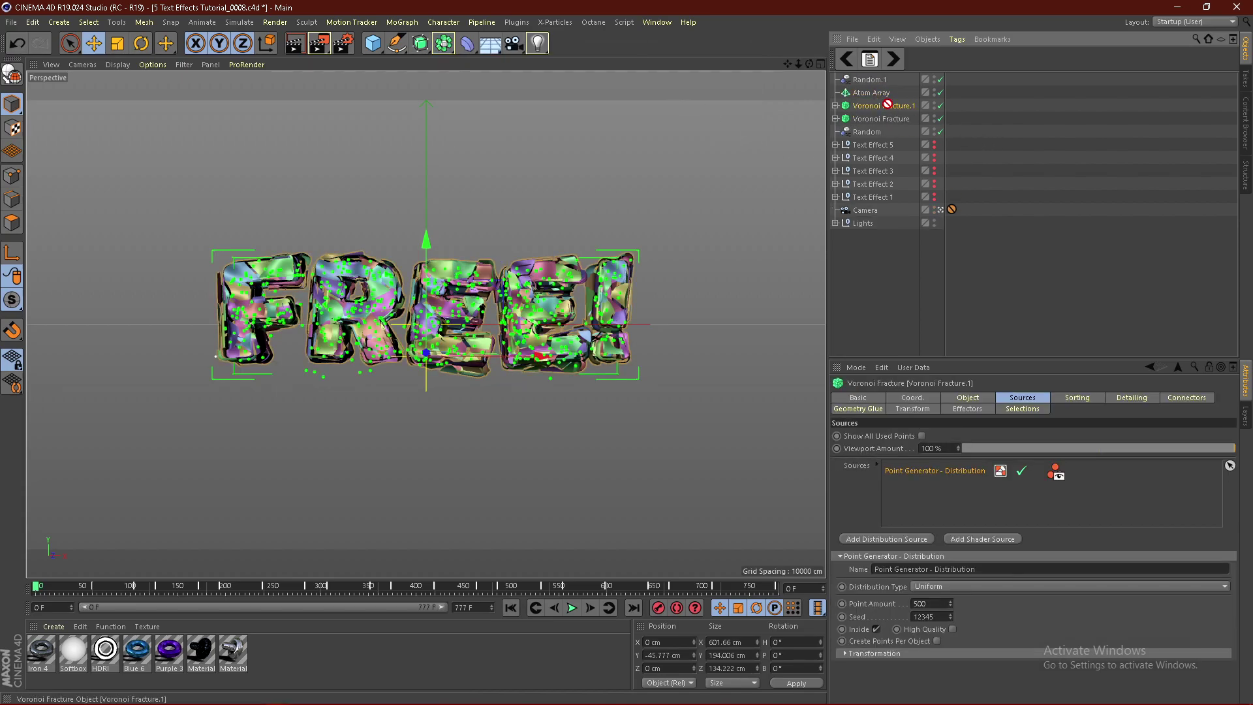
left_click_drag(887, 97, 887, 95)
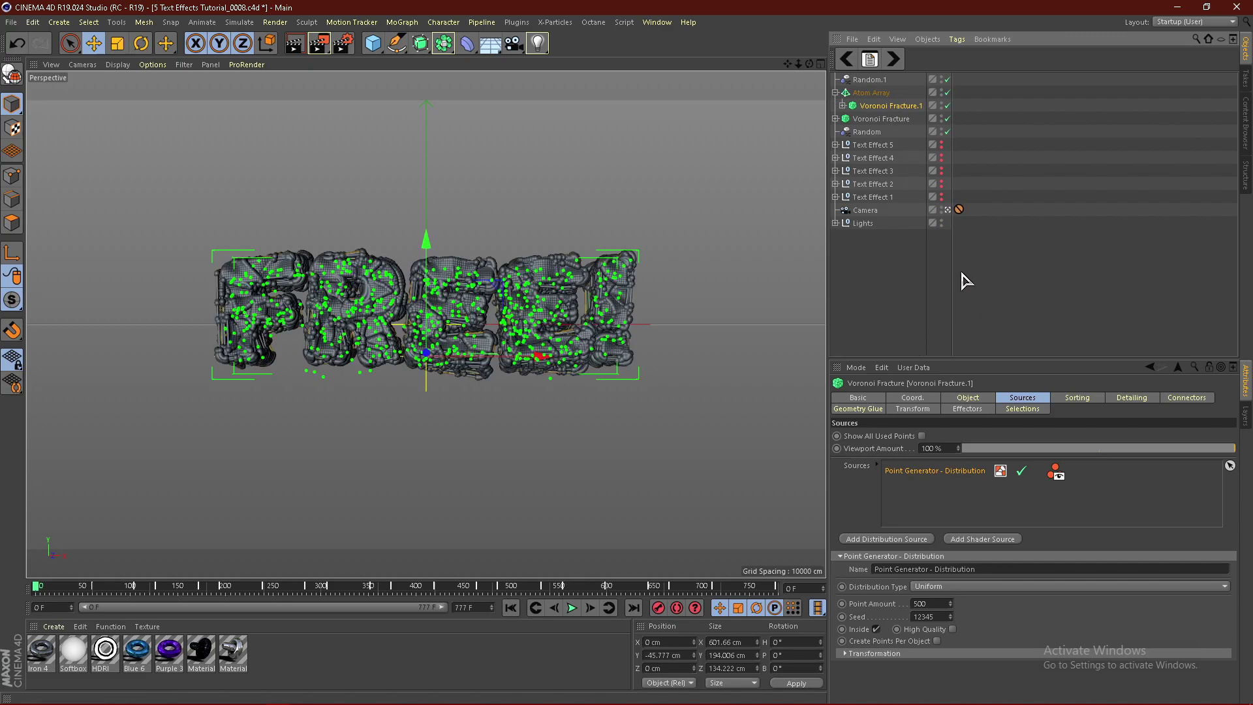
left_click(836, 93)
left_click(871, 93)
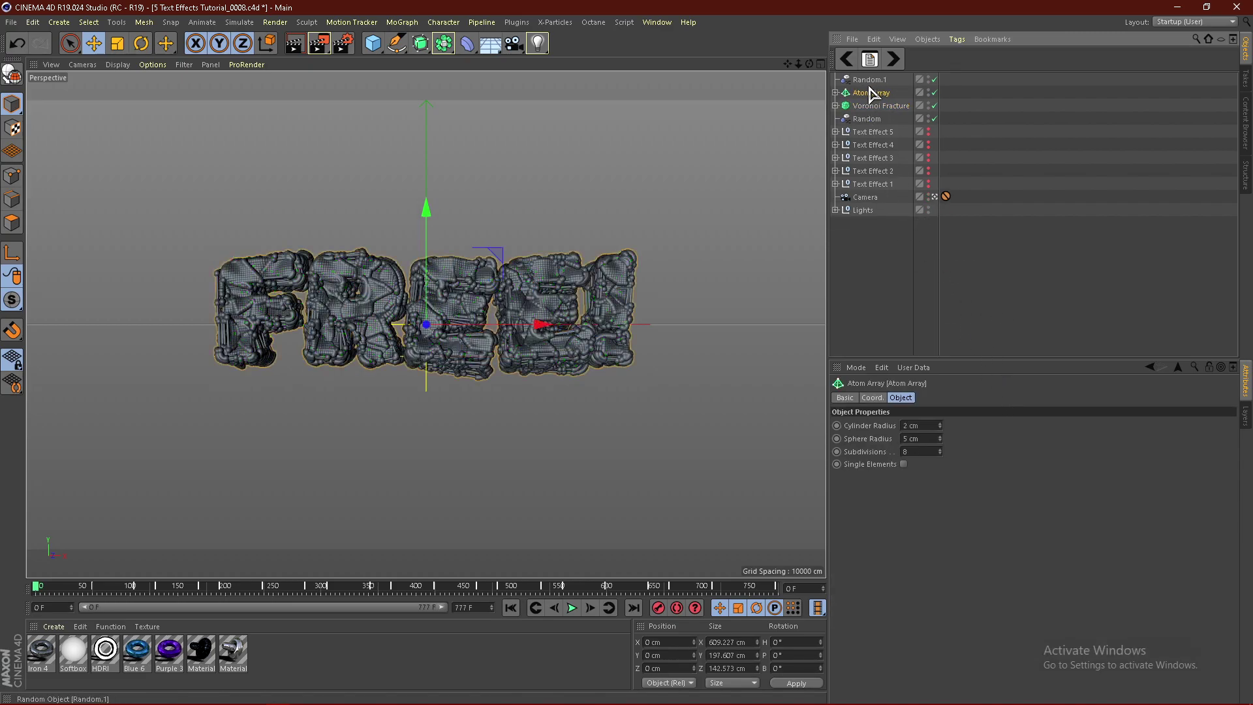
Set the Atom Array cylinder and sphere radii to 1 cm and render the view.
left_click(919, 439)
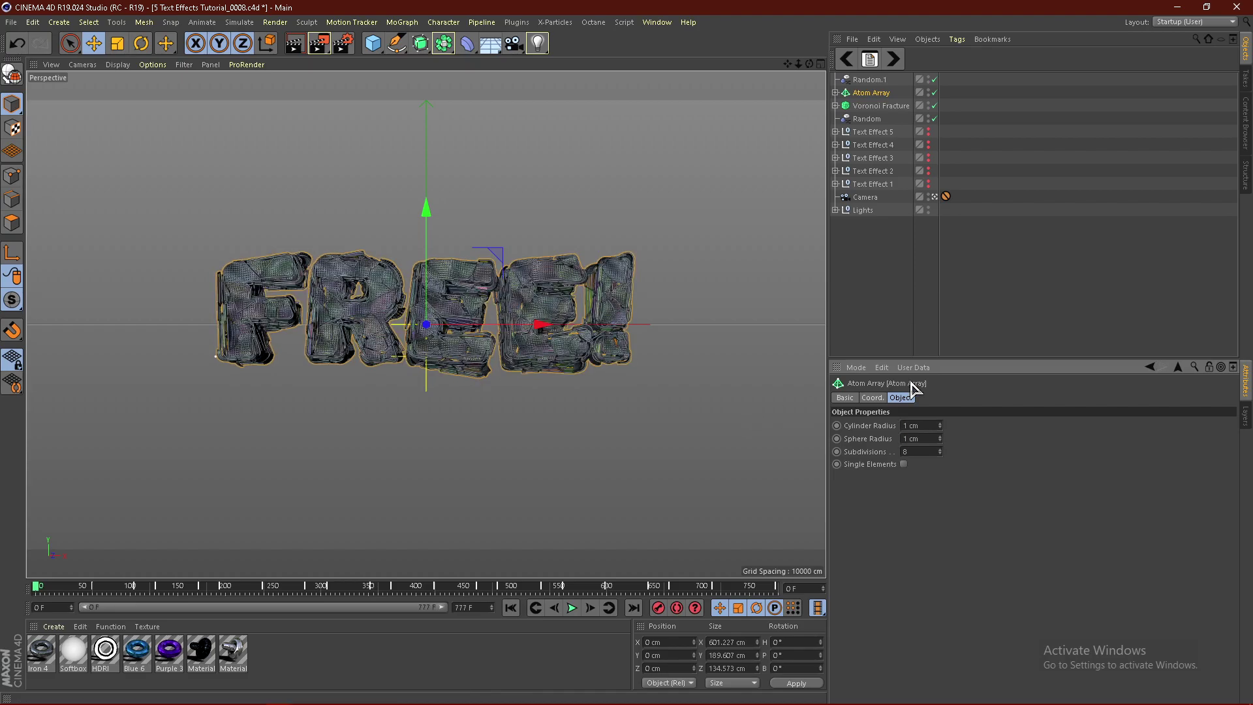
left_click(911, 275)
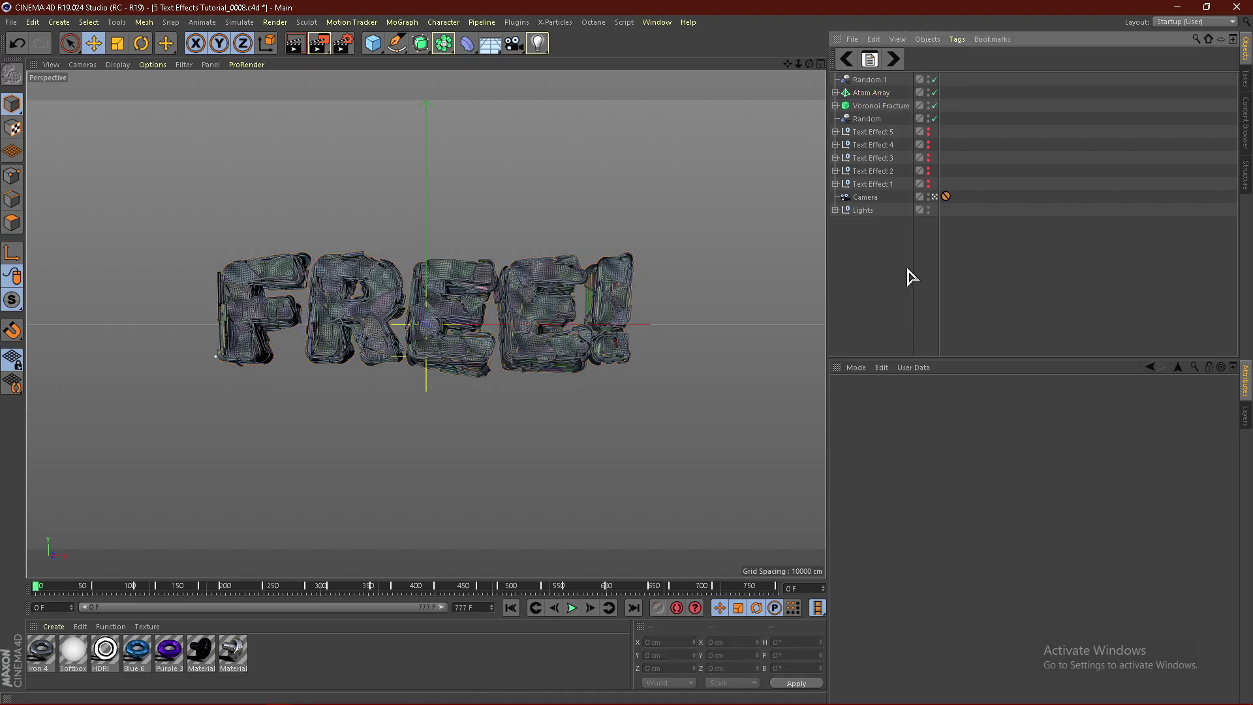
left_click(295, 43)
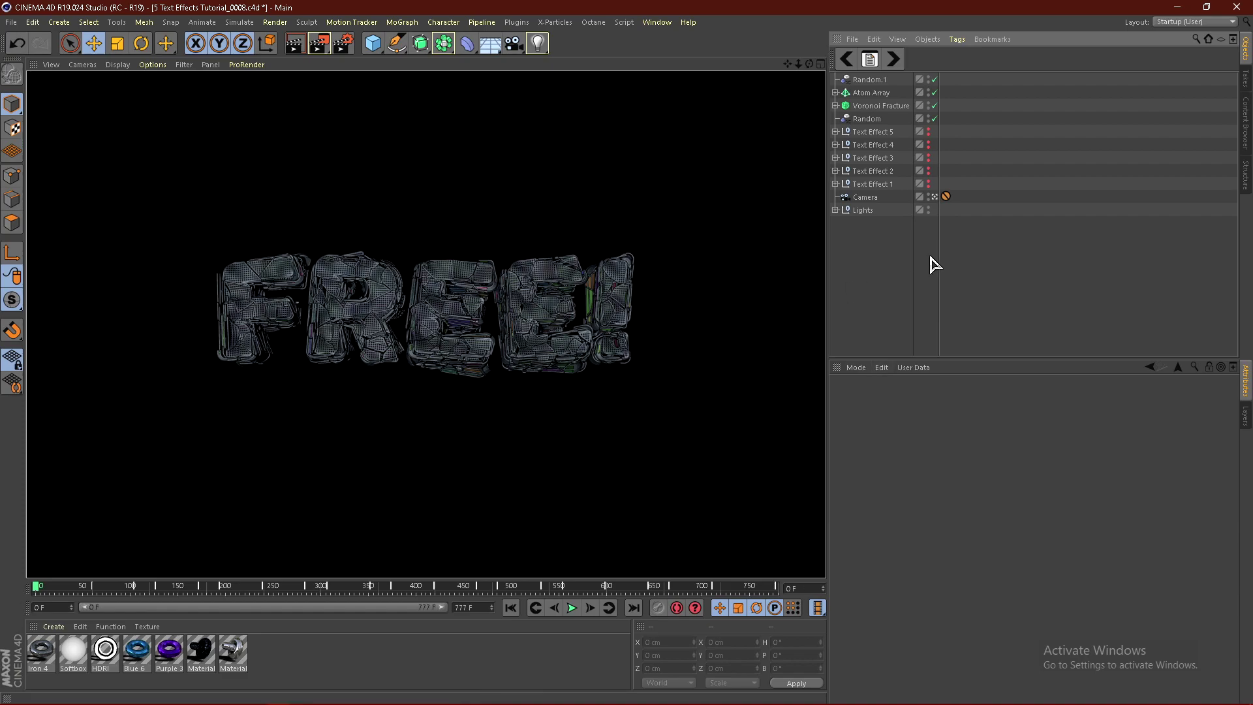
Return to the editor view and drag the Blue 6 material onto the Atom Array.
left_click(395, 532)
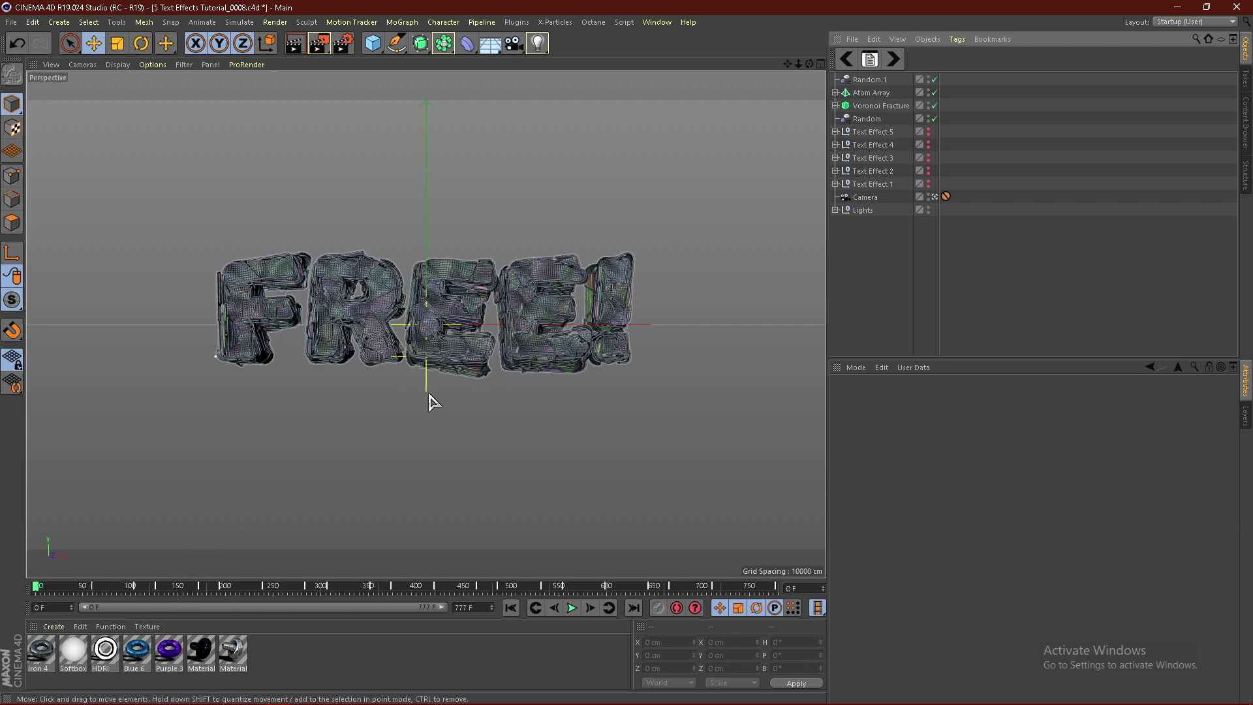
left_click_drag(137, 648, 842, 196)
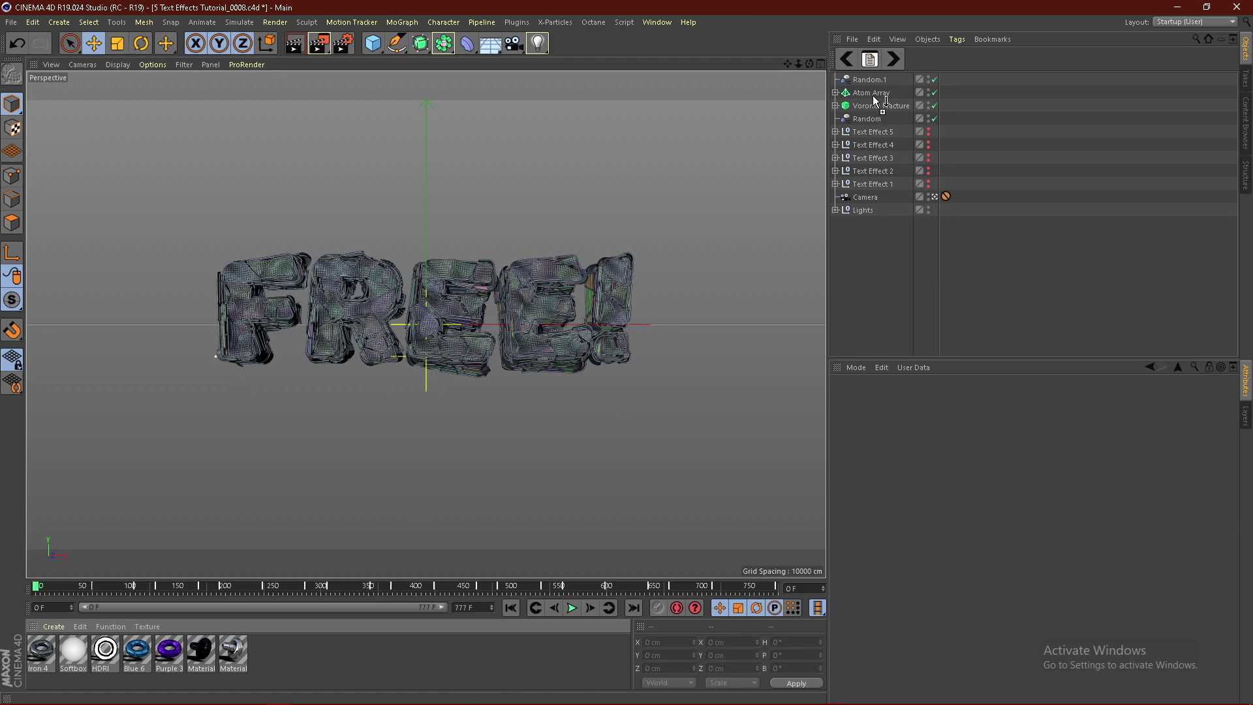
left_click_drag(876, 100, 876, 97)
Set the Blue 6 texture tag to Cubic projection with Seamless on.
left_click(945, 456)
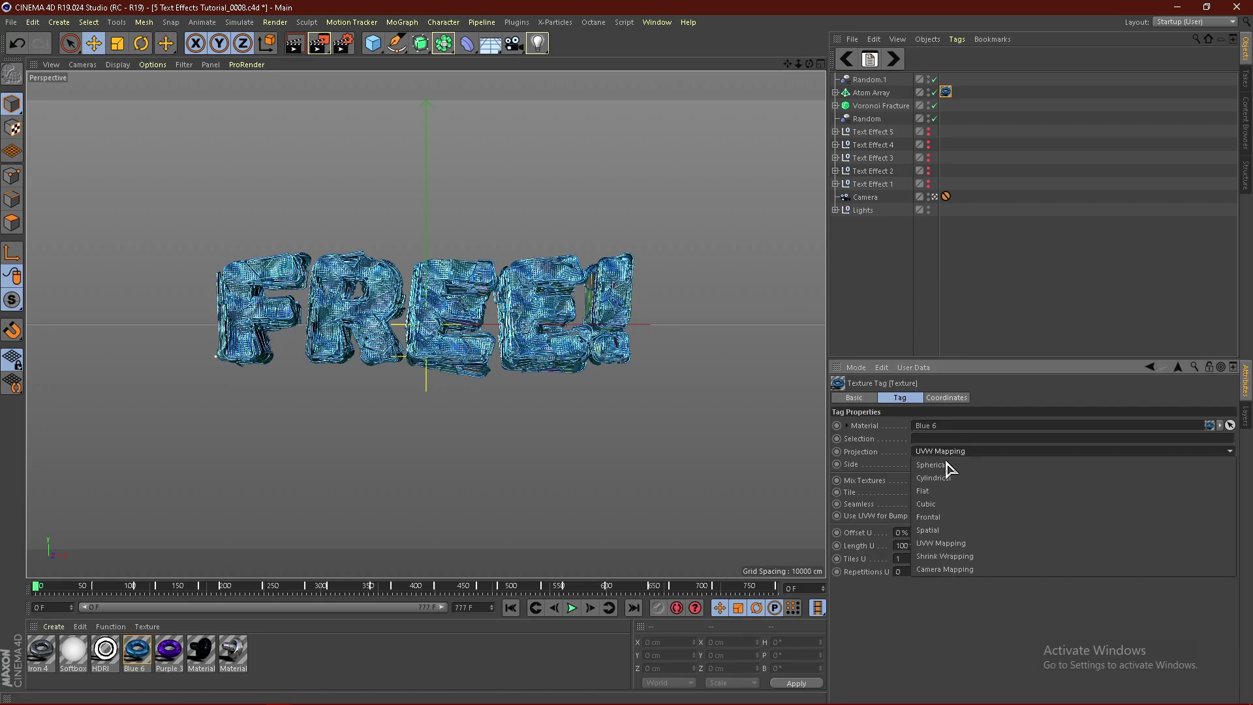
left_click(928, 512)
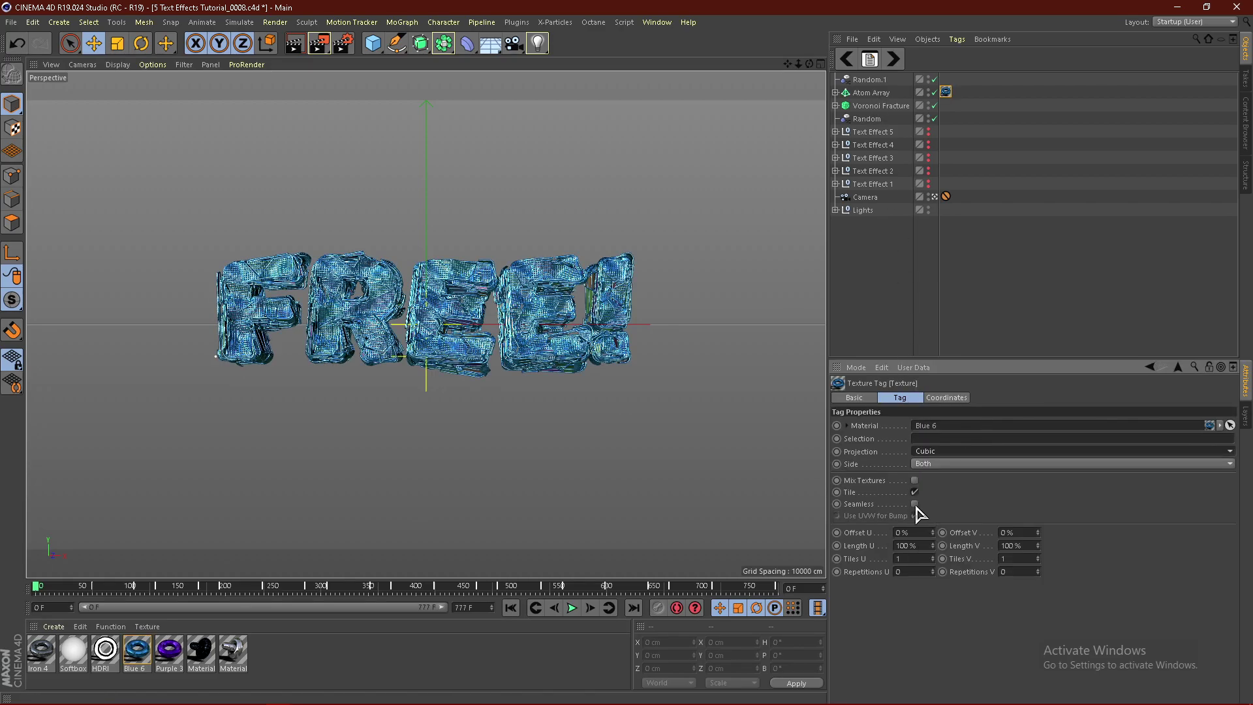
left_click(916, 503)
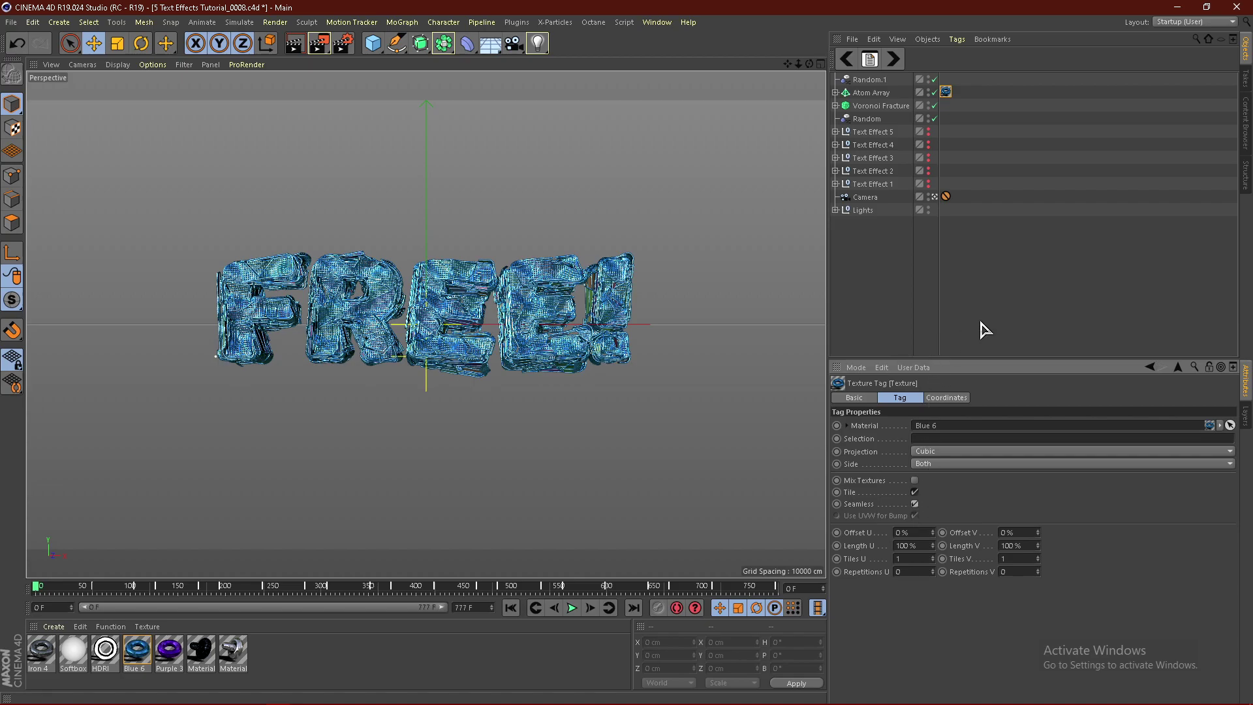
Apply Iron 4 to the Voronoi Fracture with seamless Cubic projection.
left_click(878, 106)
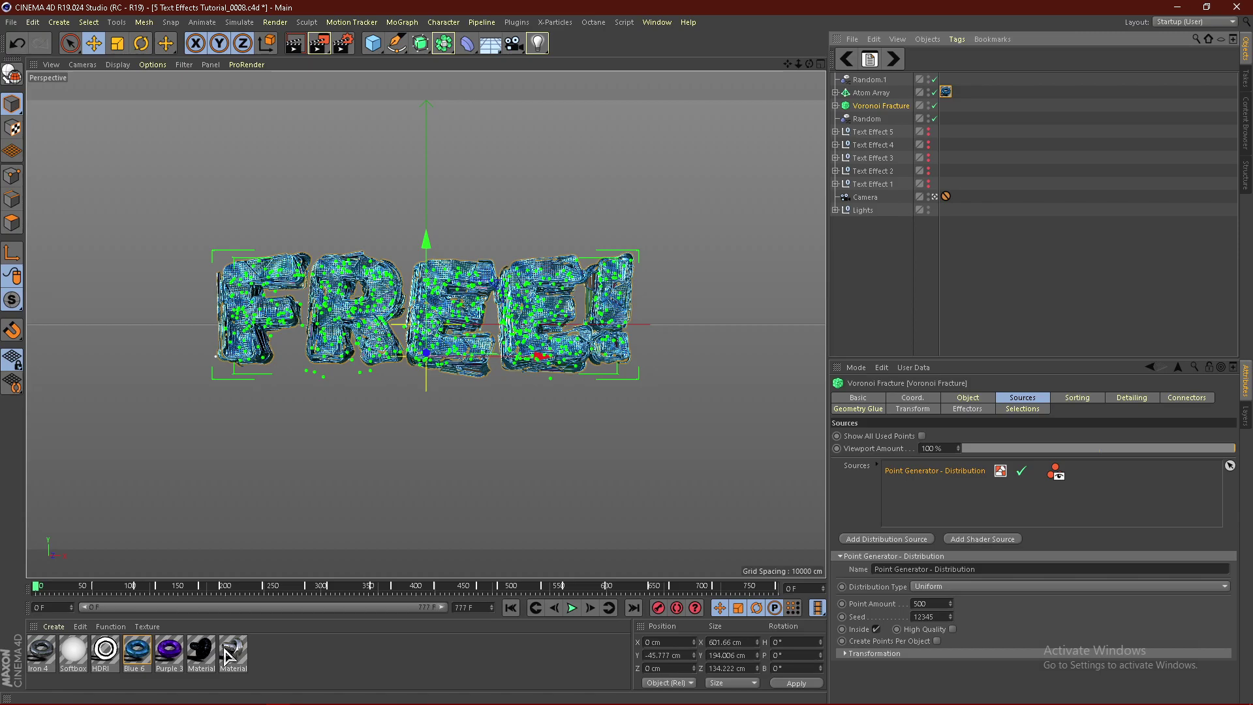
left_click(42, 653)
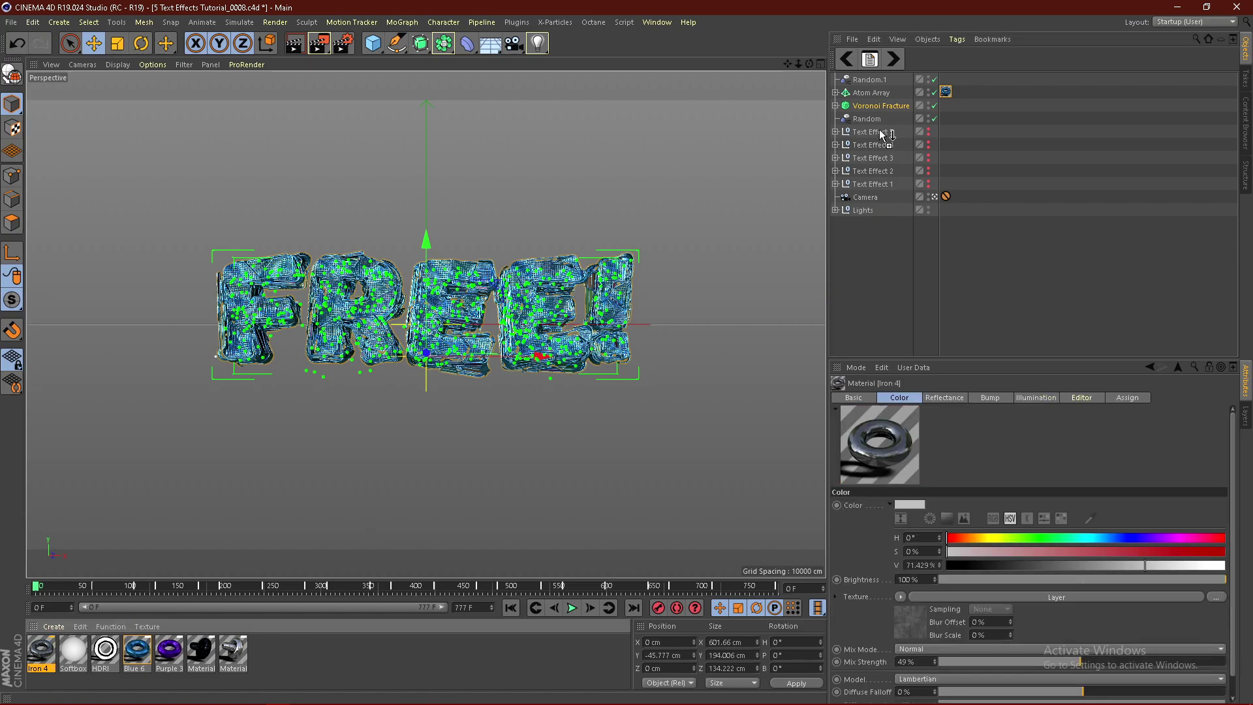
left_click_drag(885, 109, 884, 108)
left_click(932, 454)
left_click(938, 507)
left_click(915, 505)
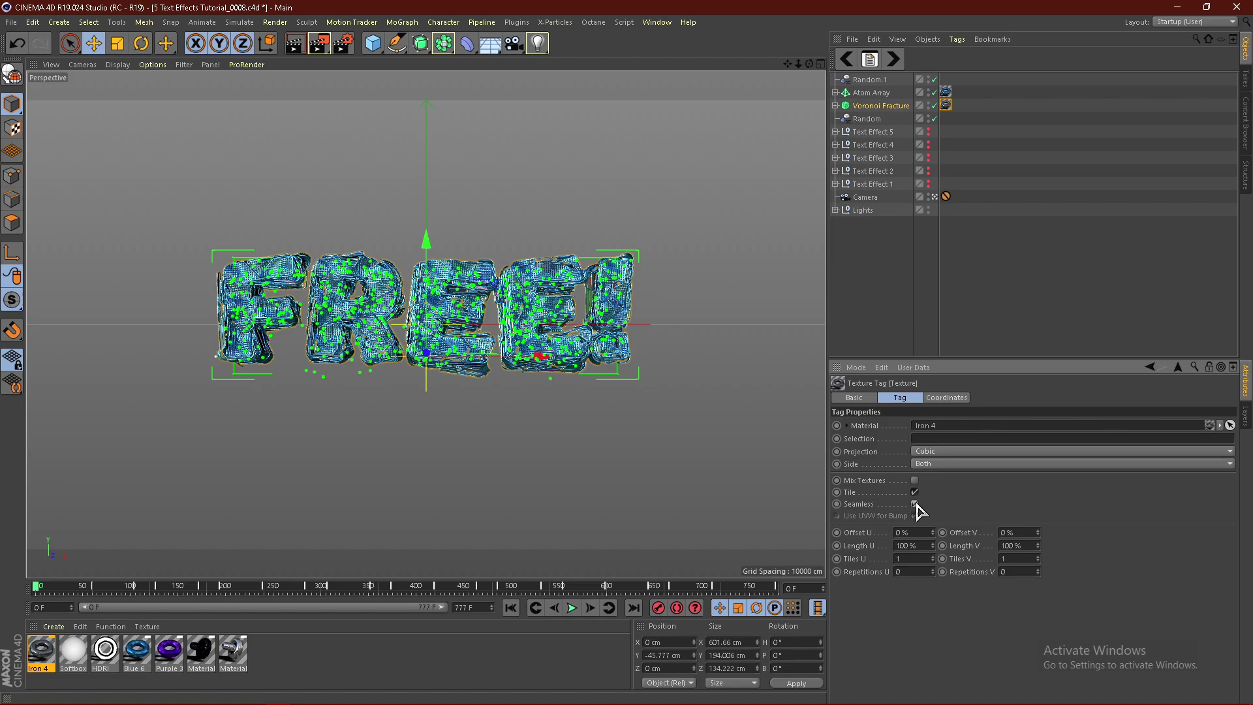
left_click(968, 286)
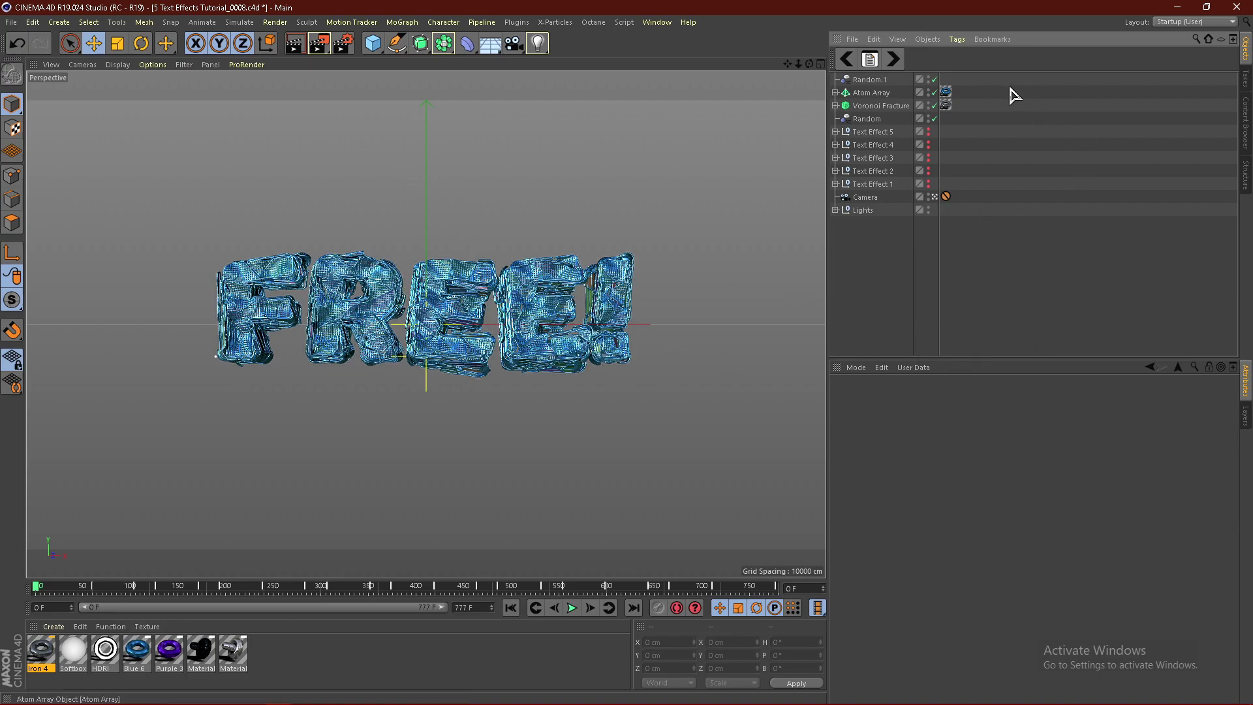
Expand Voronoi Fracture, select the MoText, and undo to restore its Displacer.
left_click(835, 105)
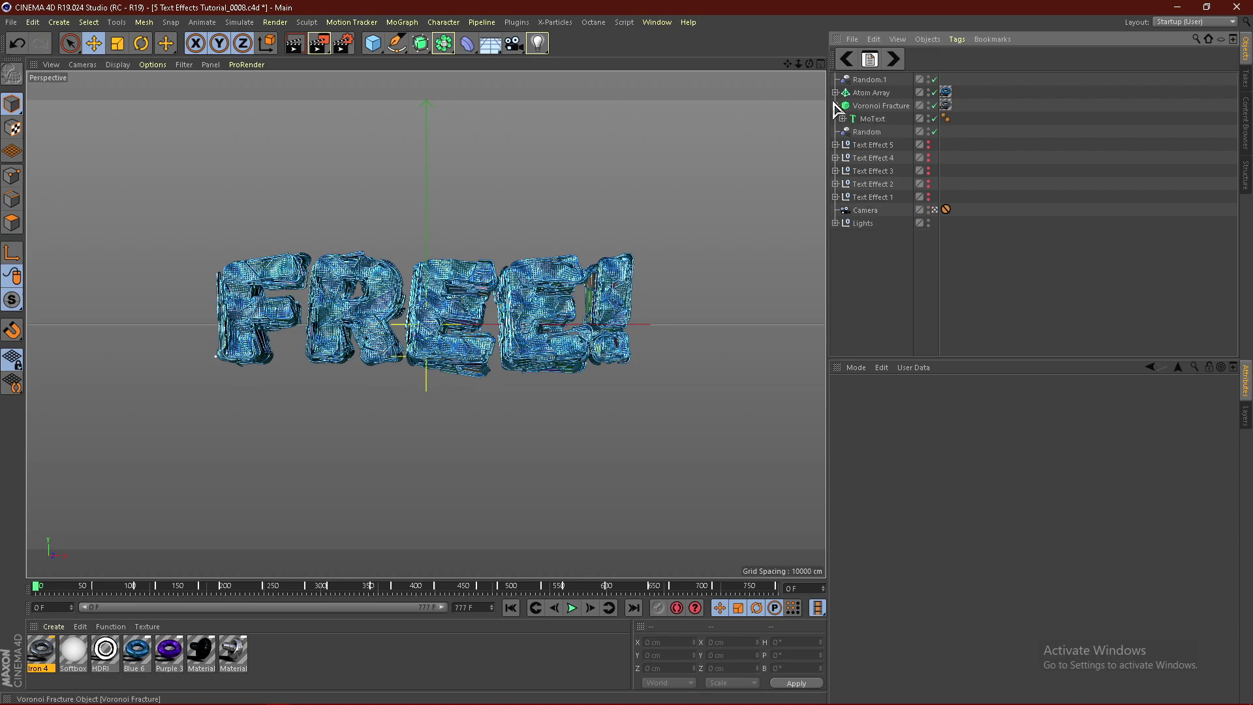
left_click(873, 119)
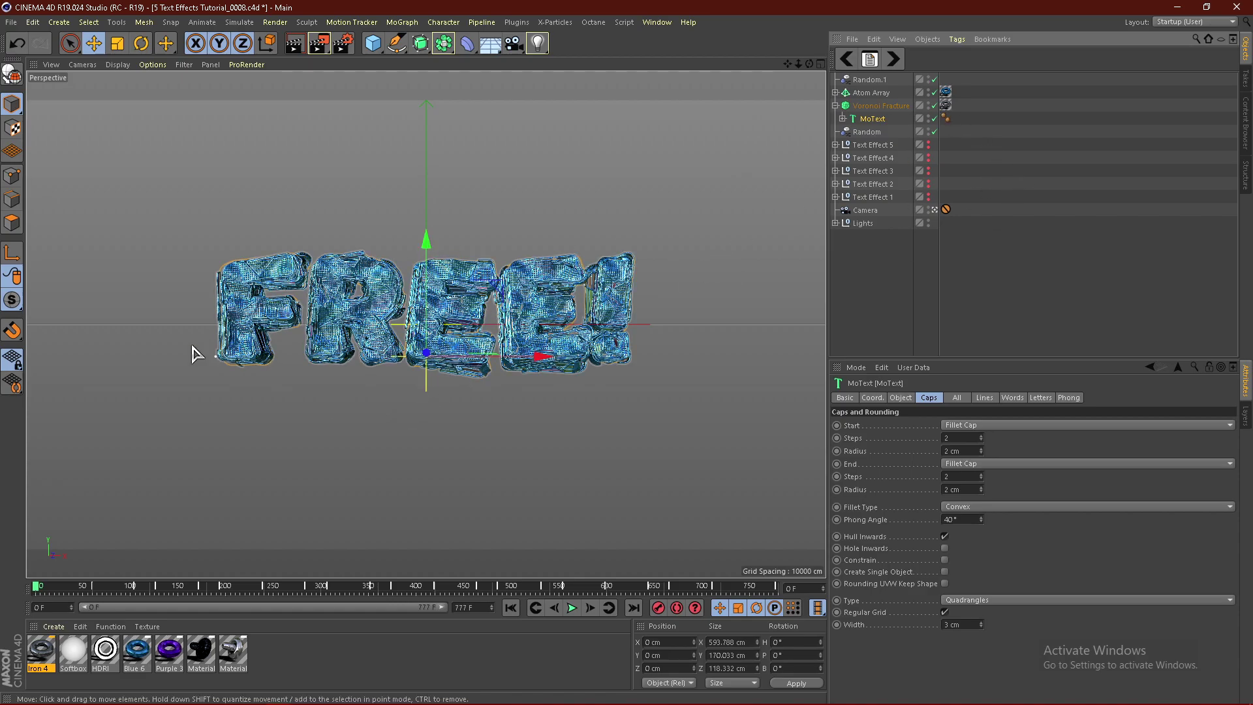
key("ctrl+z")
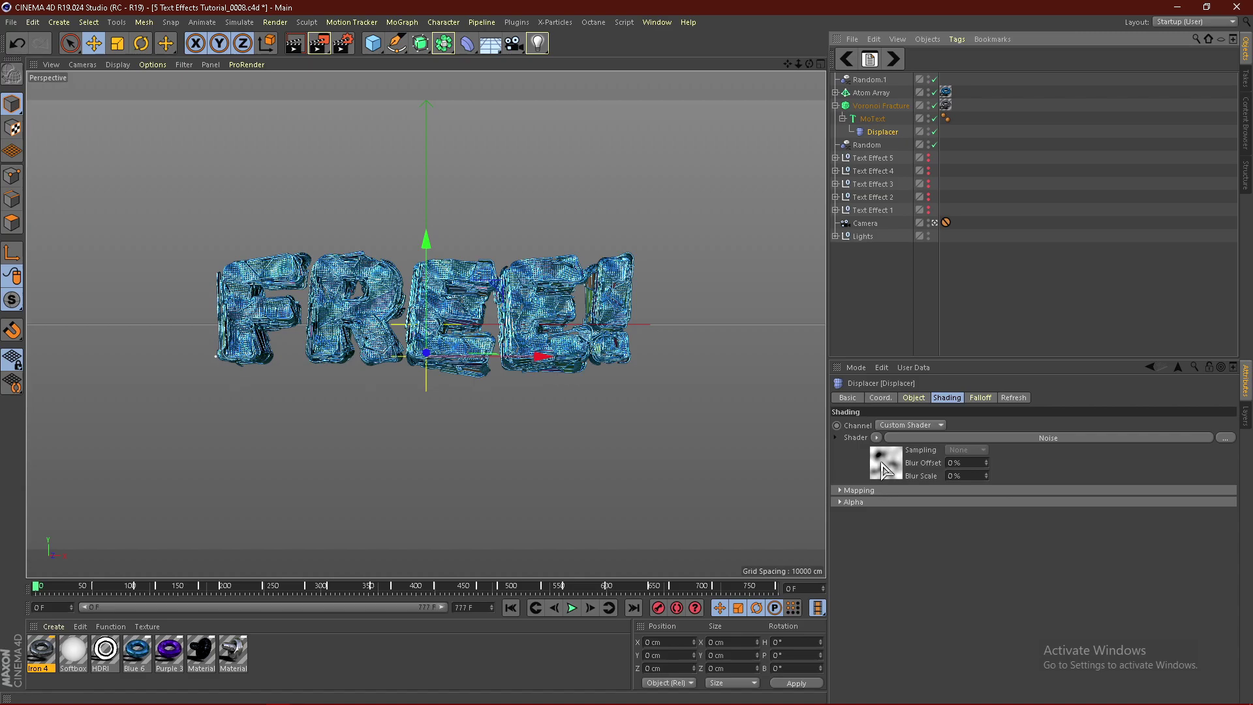
Set the Displacer noise Global Scale to 299 % and render a preview.
left_click(886, 464)
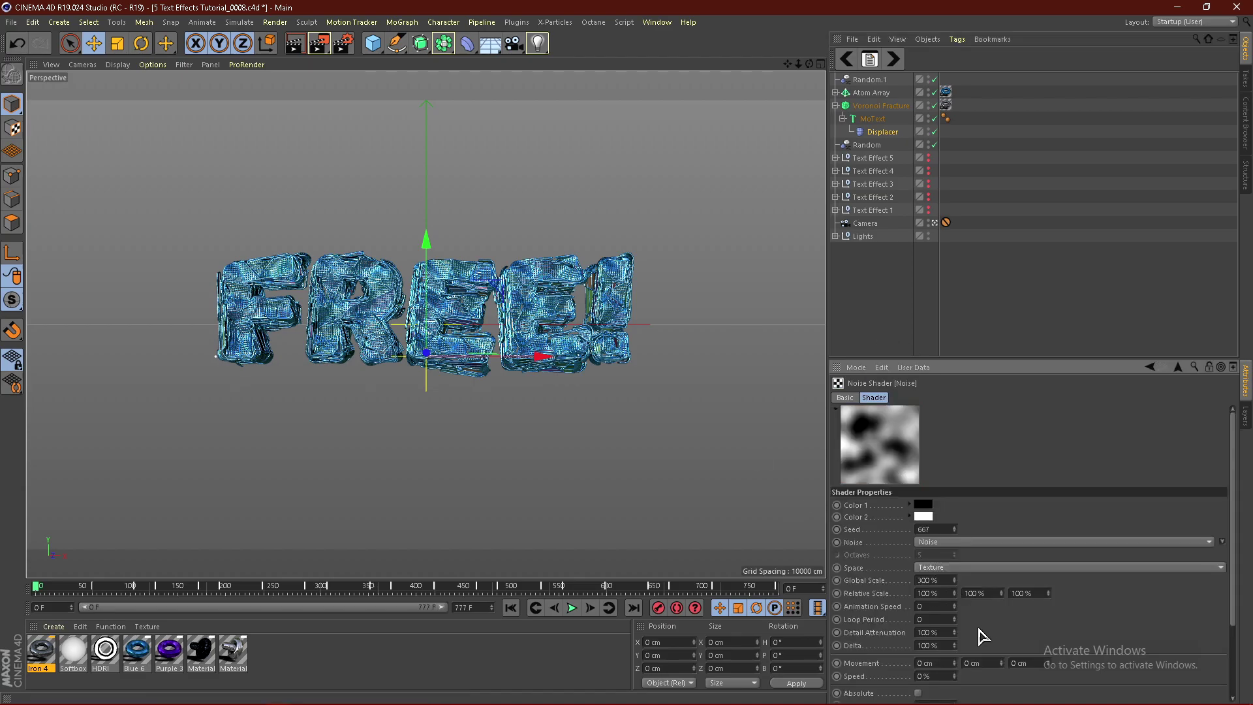
left_click(955, 578)
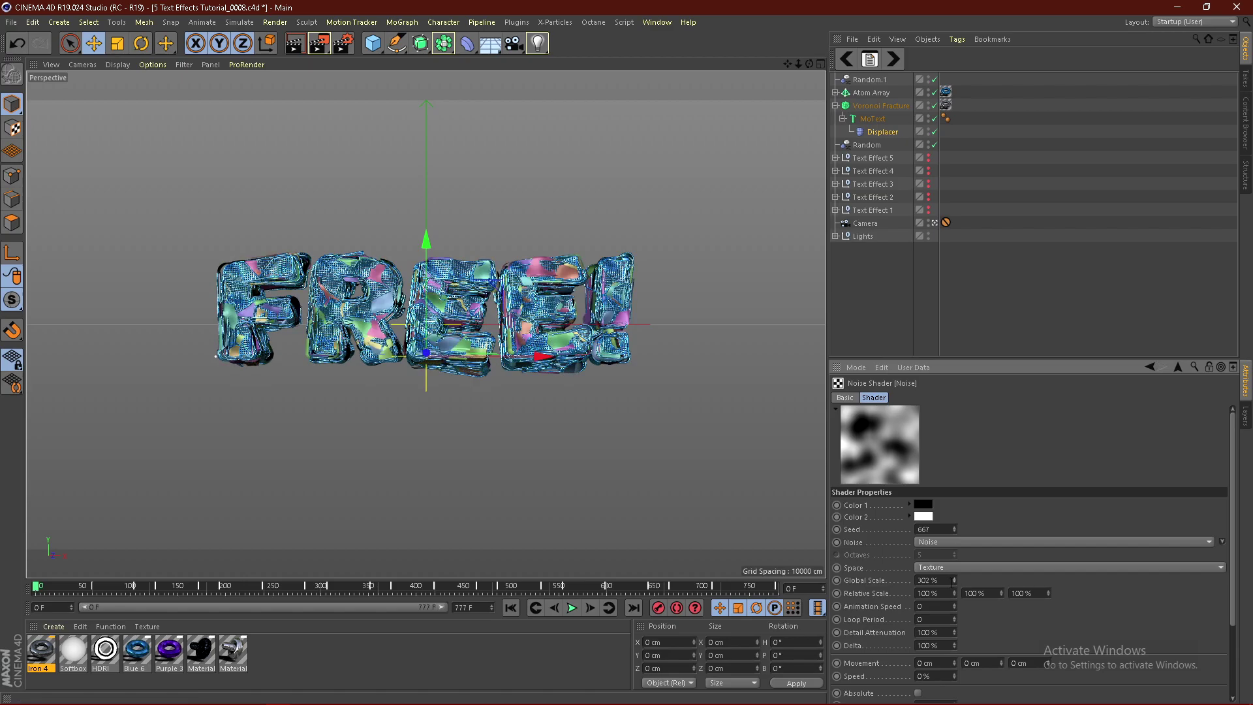
left_click(955, 583)
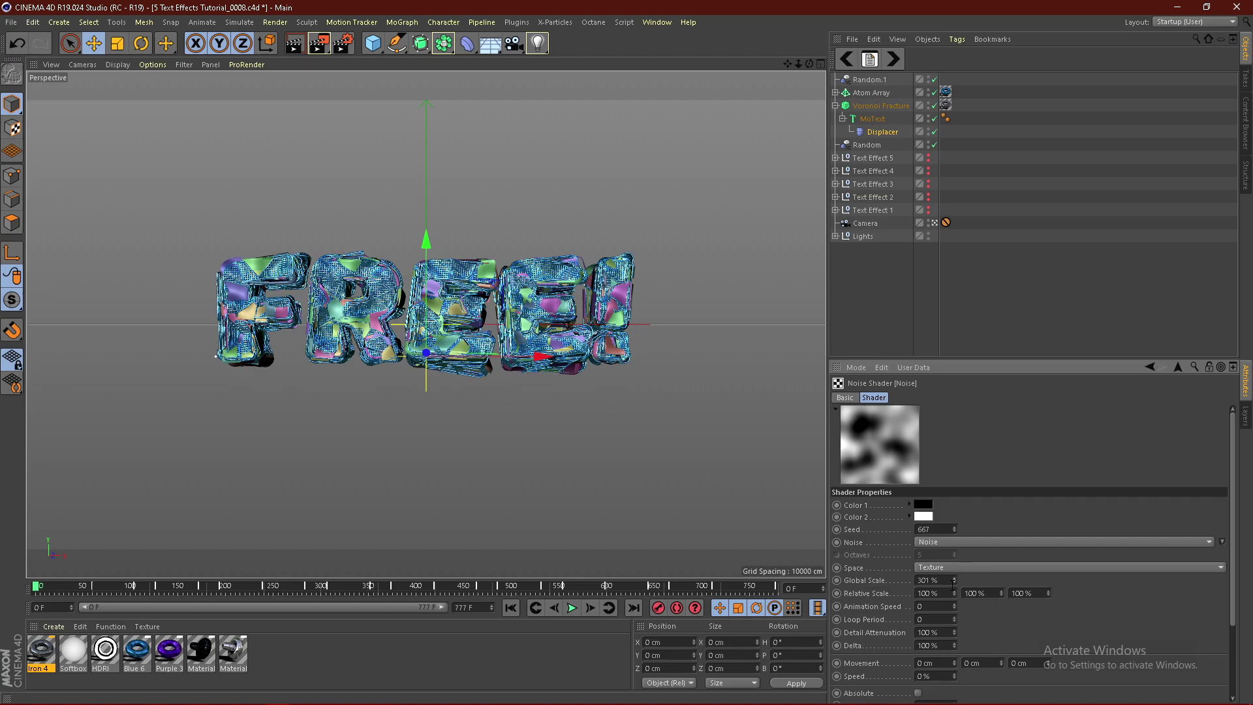
left_click(954, 585)
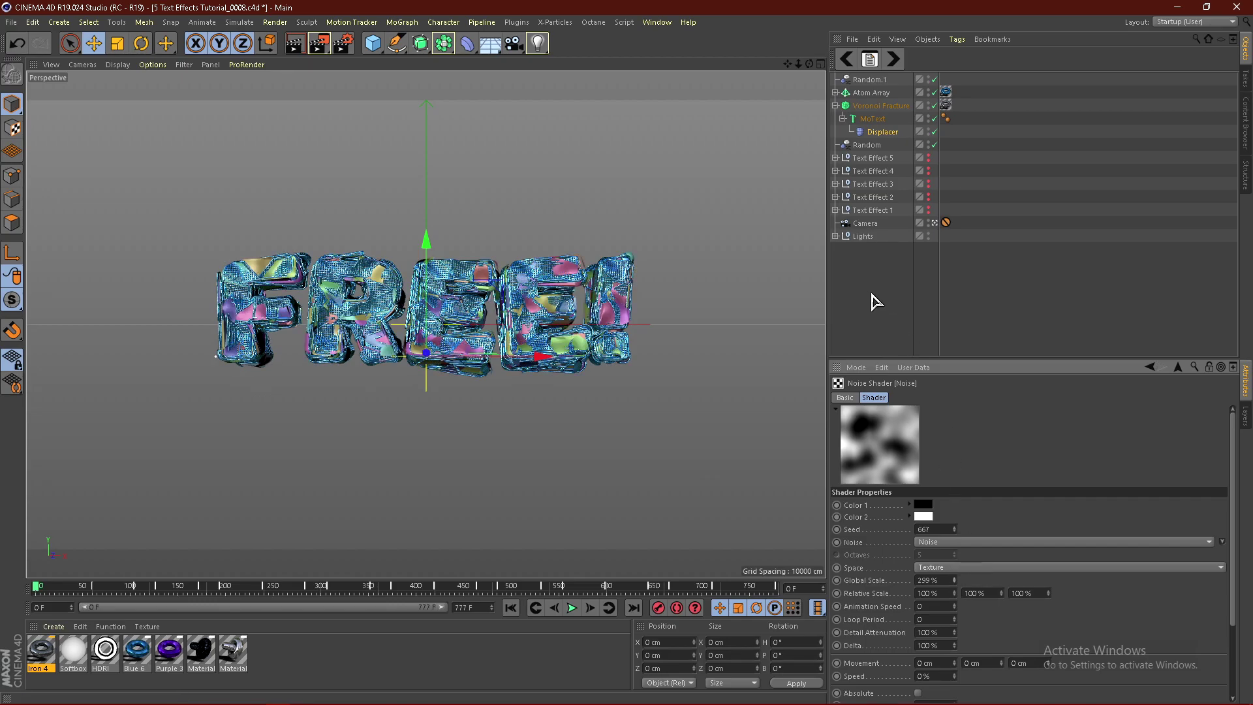
left_click(294, 44)
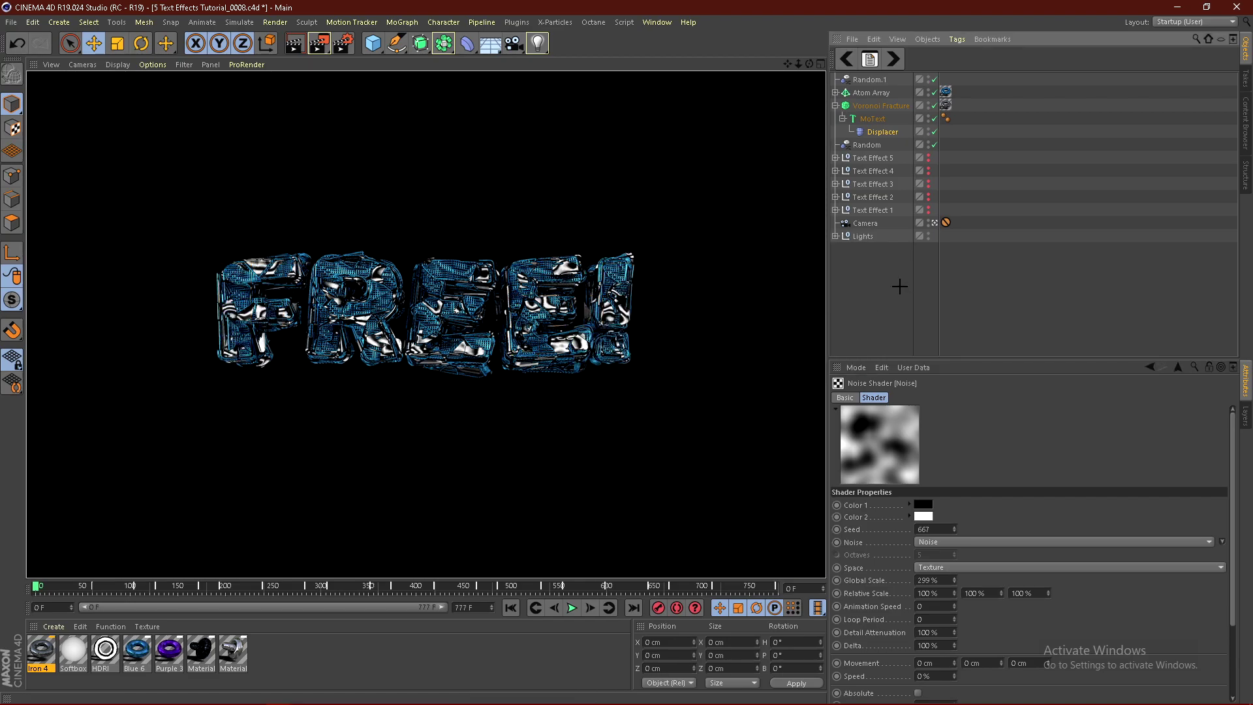
Enter 300 % as the Displacer's Noise Global Scale.
left_click(883, 132)
left_click(888, 460)
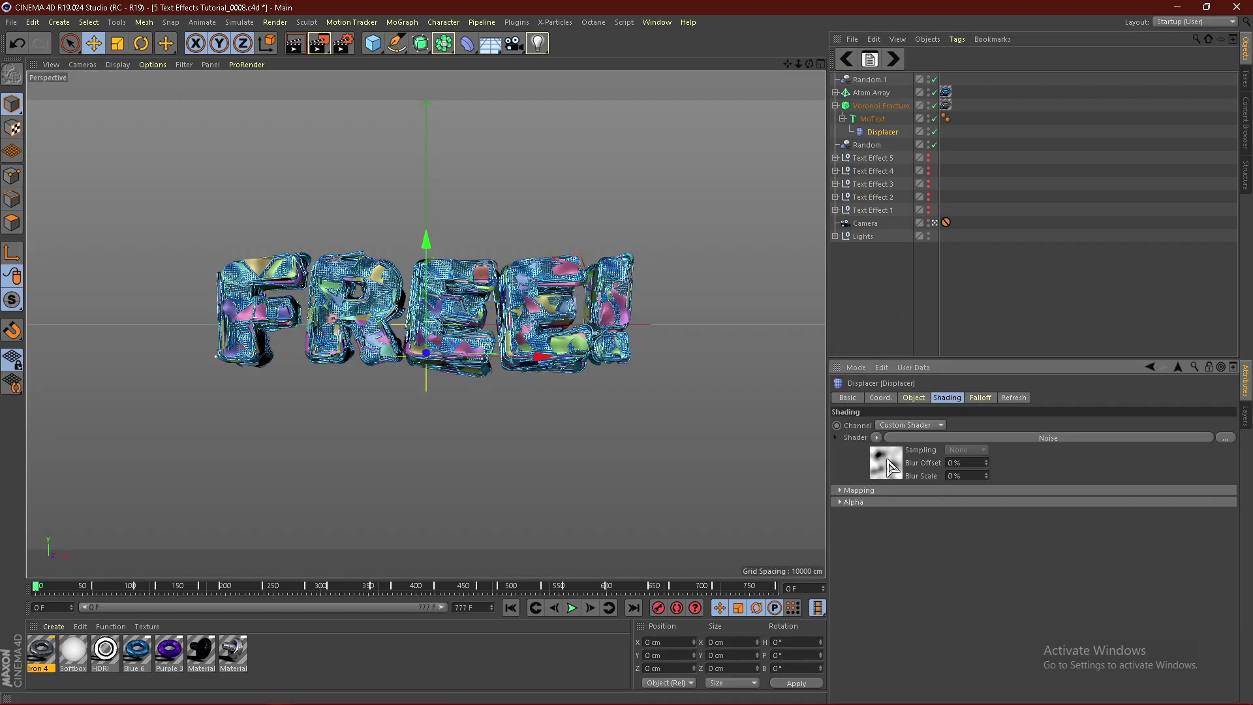
left_click(945, 579)
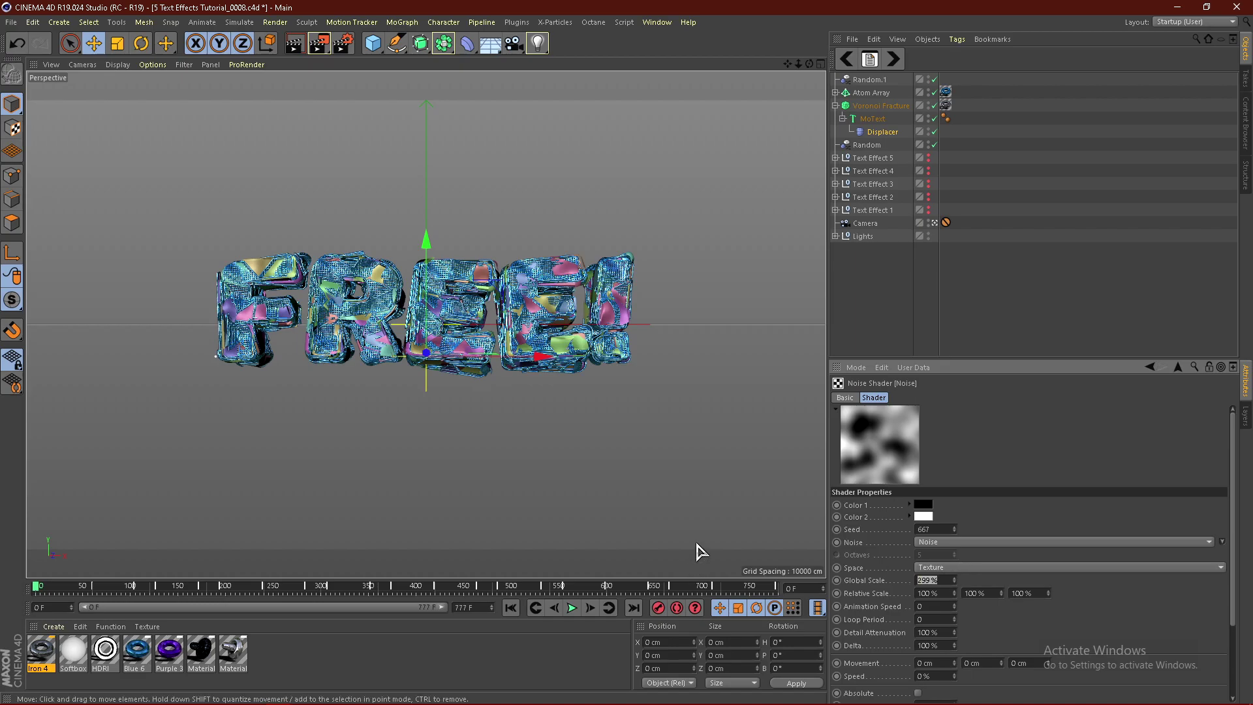
key("Return")
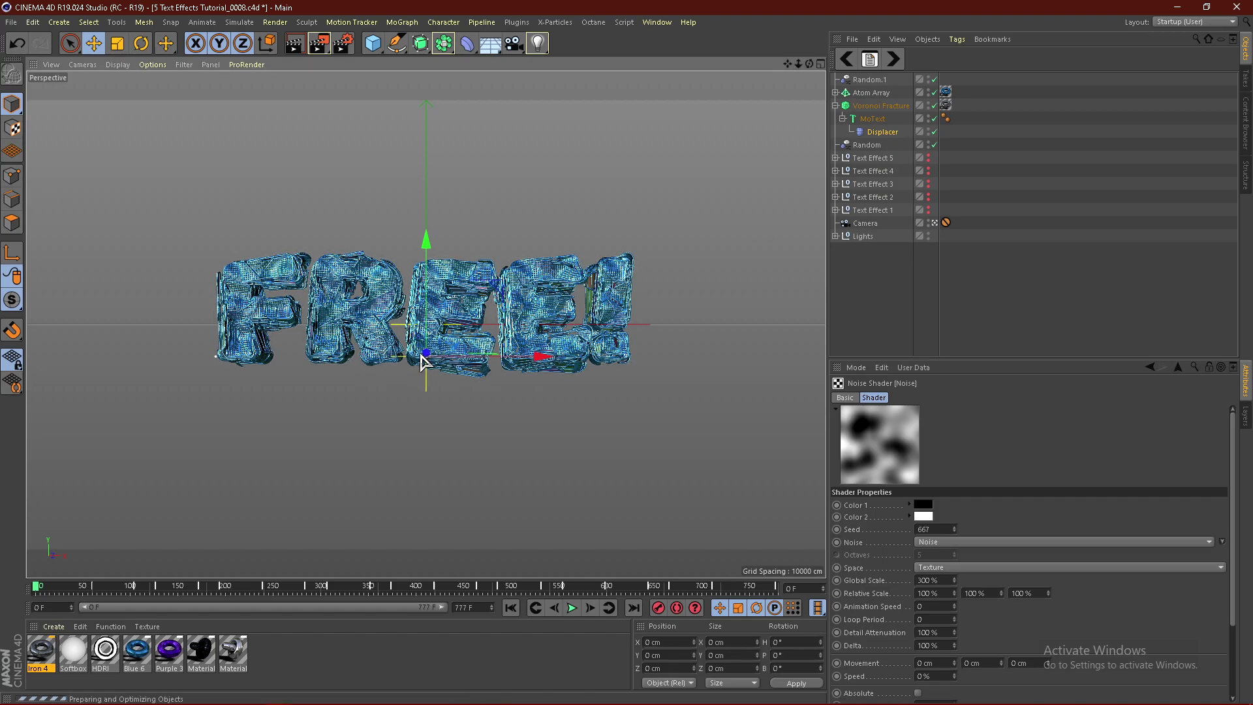
Leave the scene camera and nudge the selected object along X, then about 19 cm along Z.
left_click_drag(425, 361, 393, 363)
left_click(934, 222)
left_click_drag(719, 300, 415, 285, "alt")
scroll(564, 337, "up", 3)
left_click_drag(610, 316, 485, 295, "alt")
left_click_drag(620, 354, 588, 307)
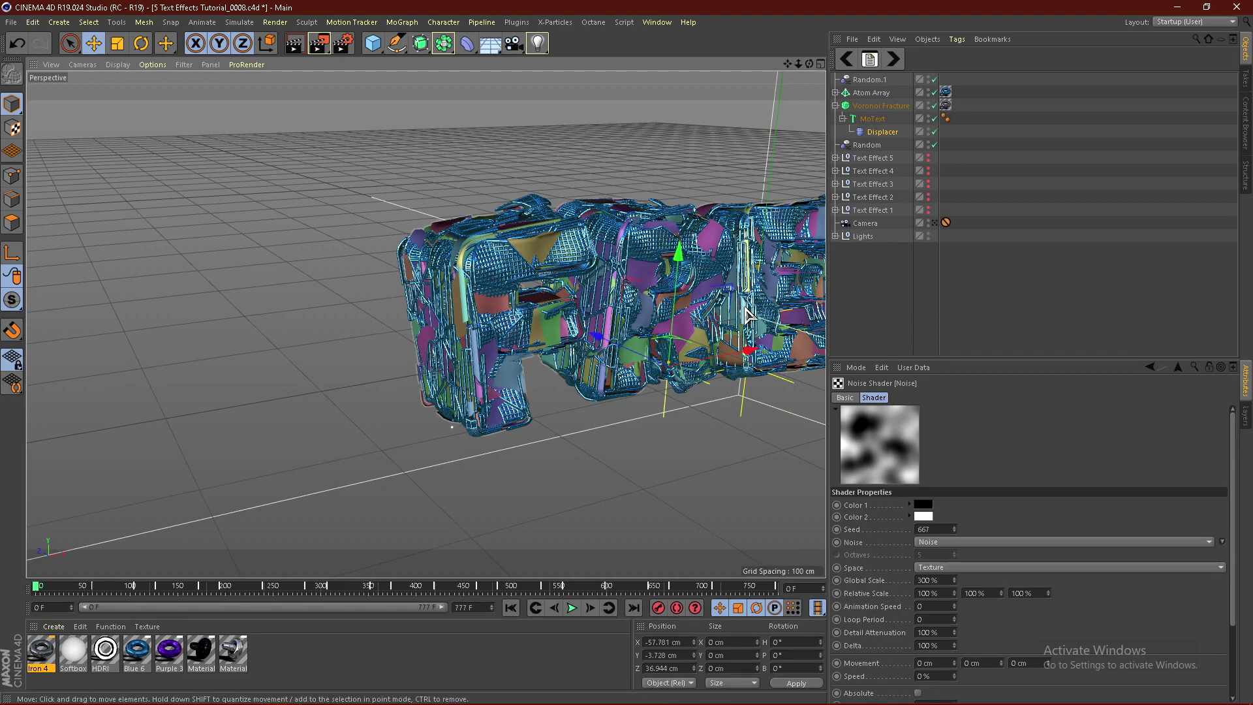
Move the MoText to about 13 cm along Z, undoing an overshoot, and return to the scene camera.
left_click(871, 119)
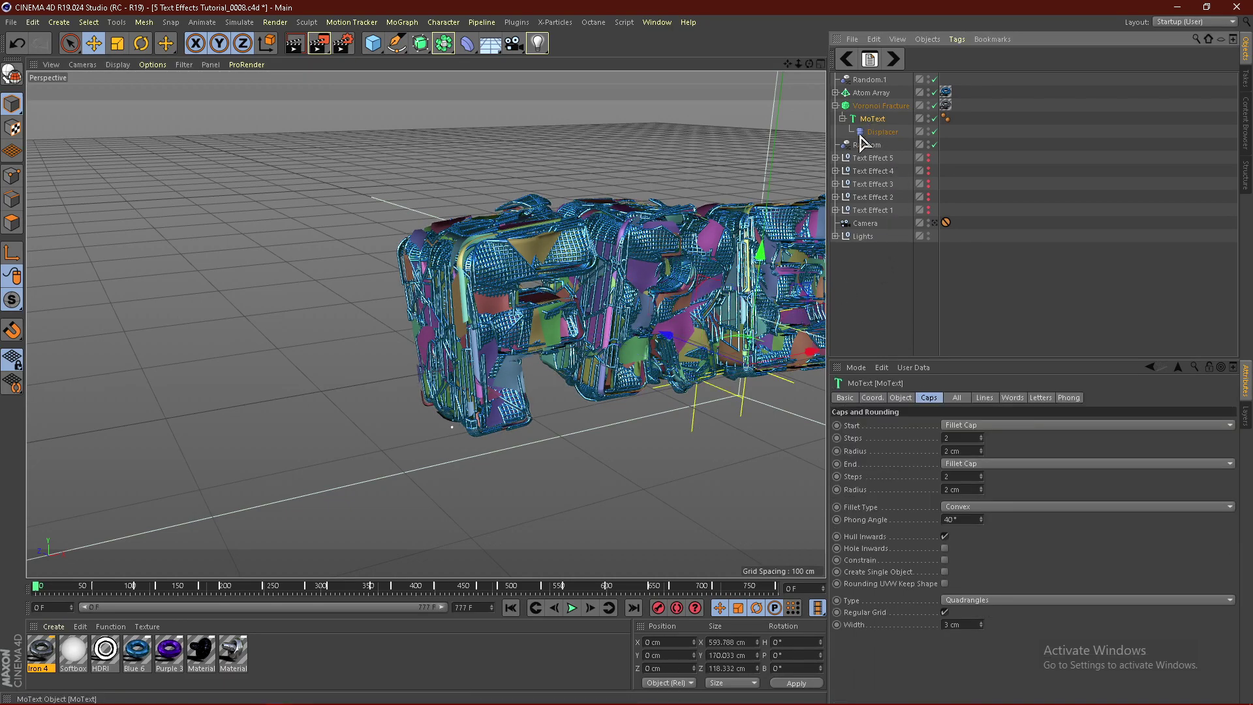
left_click_drag(669, 336, 605, 306)
left_click_drag(538, 222, 591, 261)
key("ctrl+z")
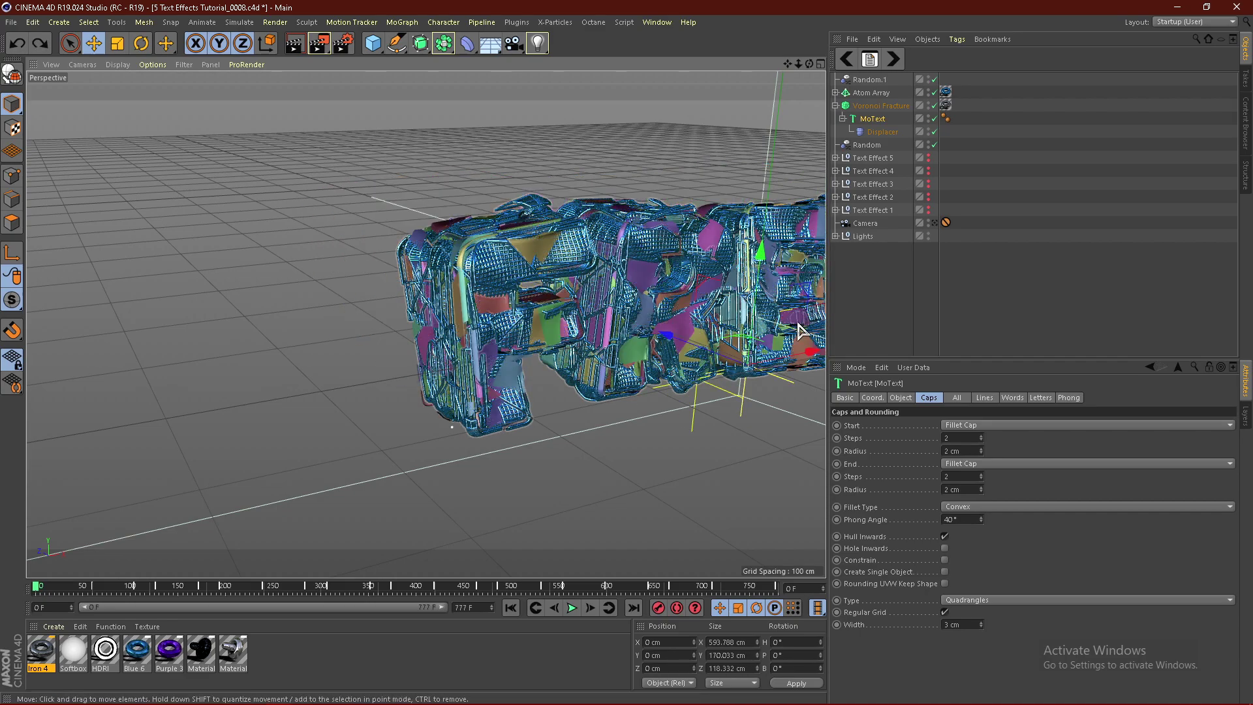
left_click_drag(670, 344, 664, 337)
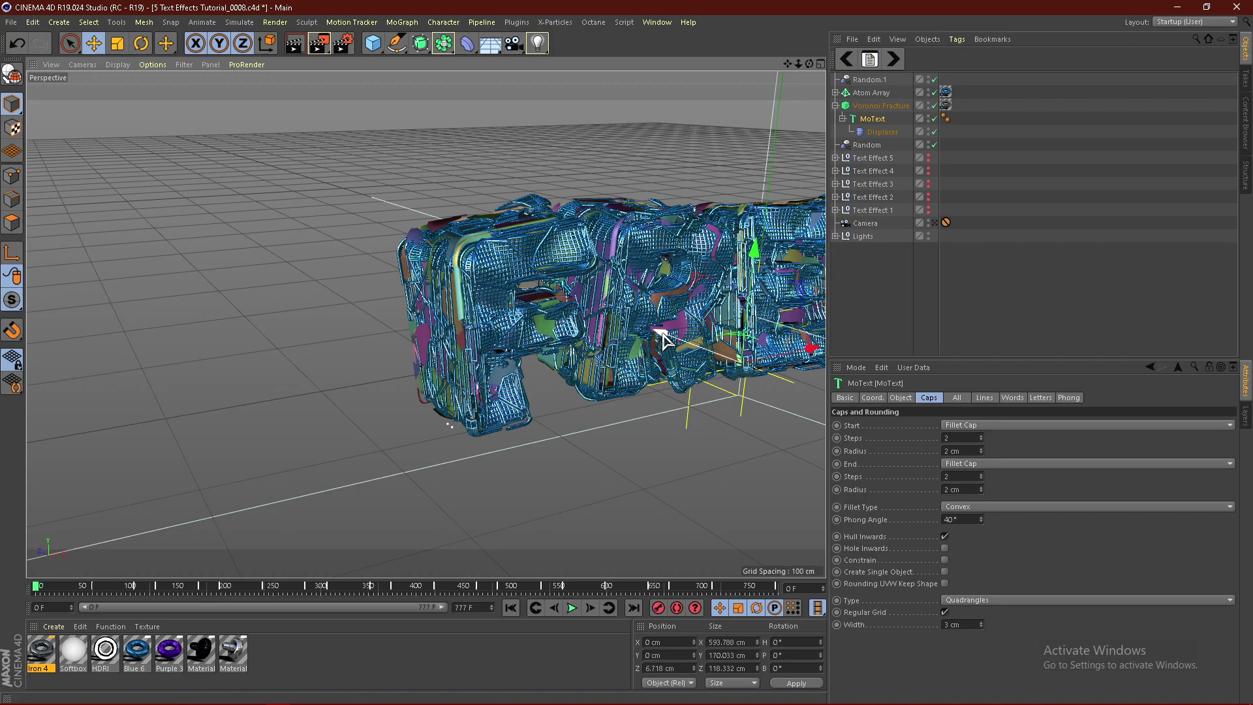
left_click(934, 222)
left_click(935, 222)
left_click_drag(673, 339, 663, 338)
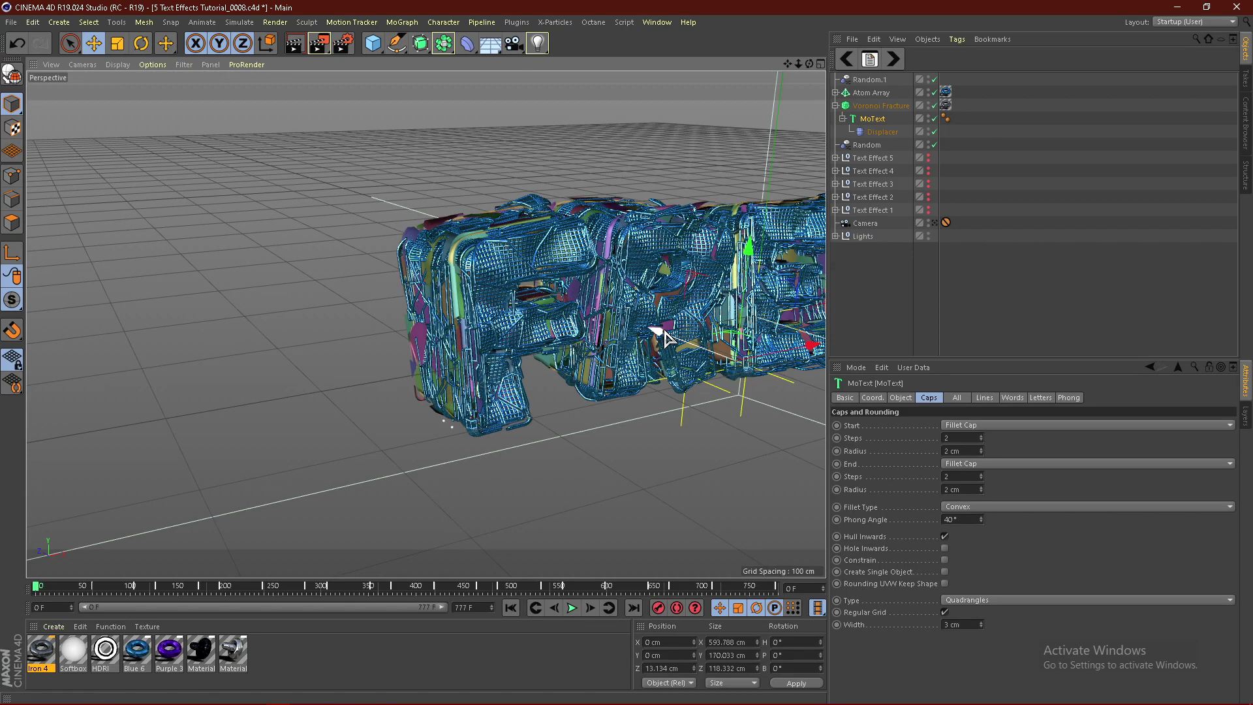
left_click(933, 223)
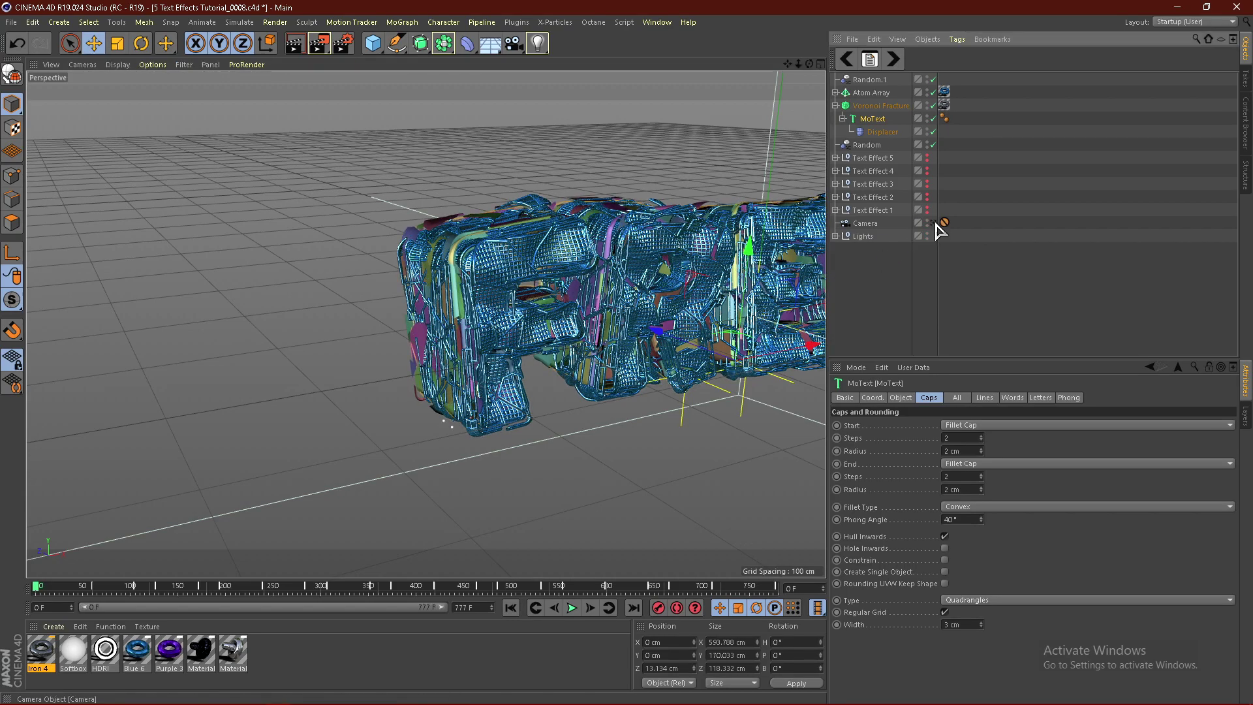
left_click(932, 268)
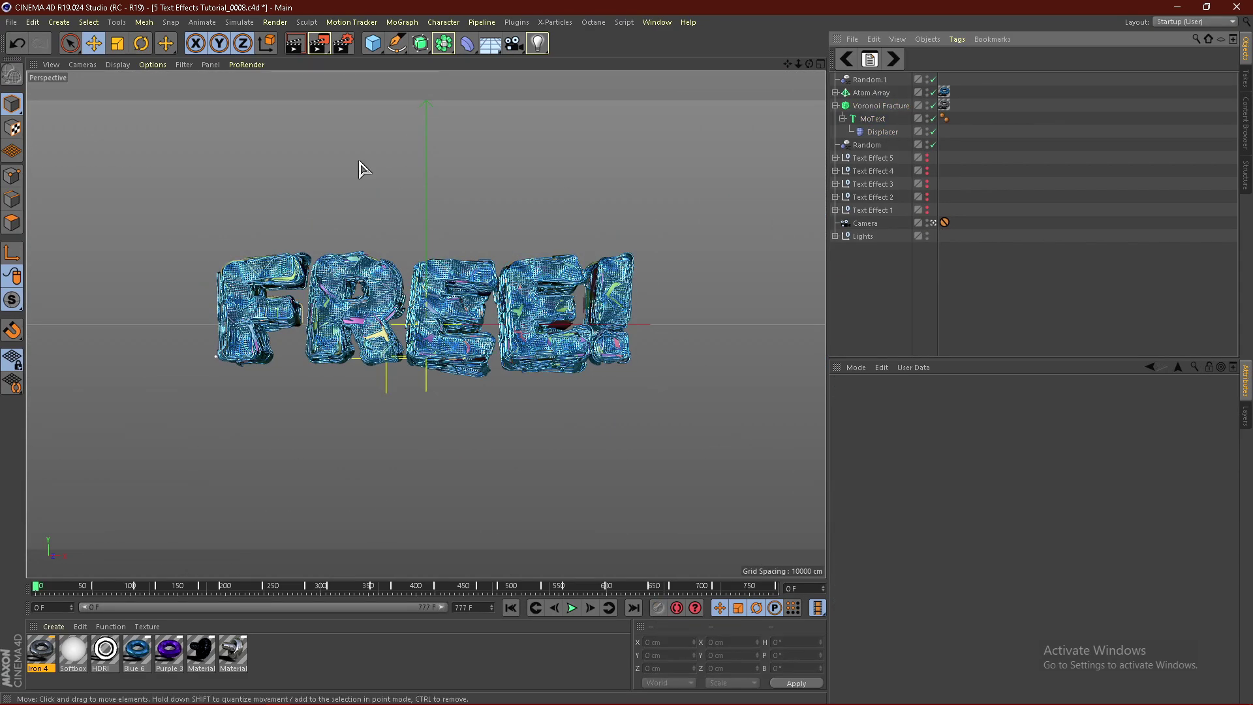
Start a Render View of the fractured blue FREE! text through the scene camera.
left_click(294, 44)
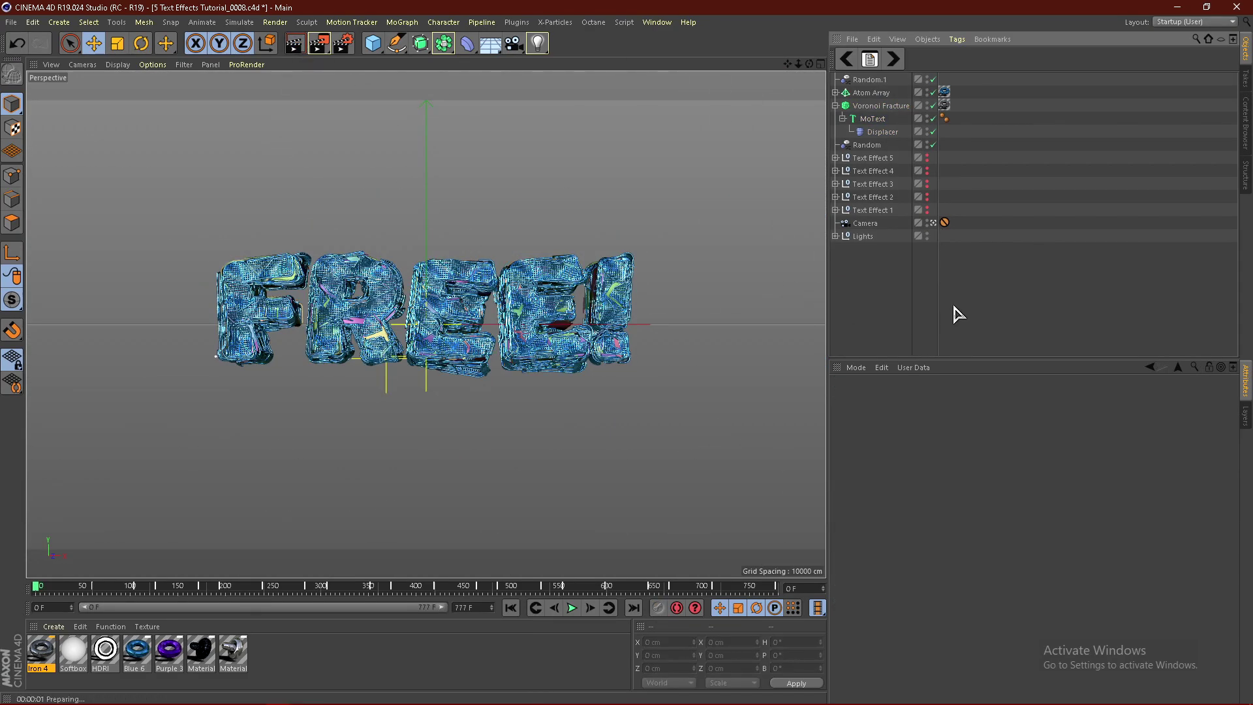